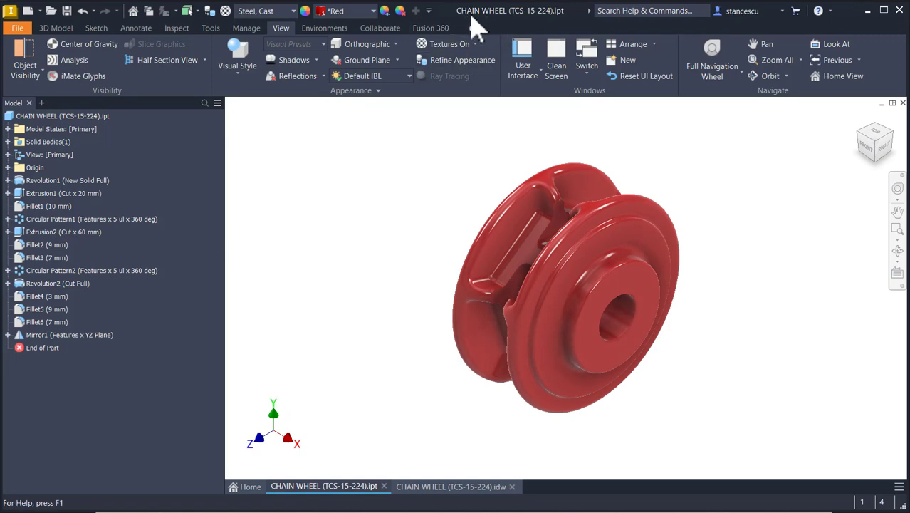
Examine section A-A in the chain wheel drawing, including its pocket, pitch circle, corner radius and slot dimensions.
left_click(610, 1)
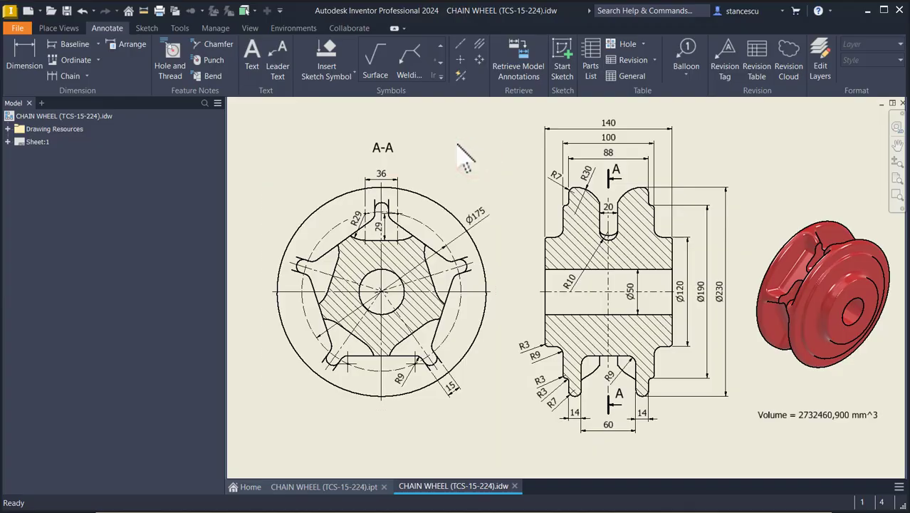
scroll(419, 164, "up", 6)
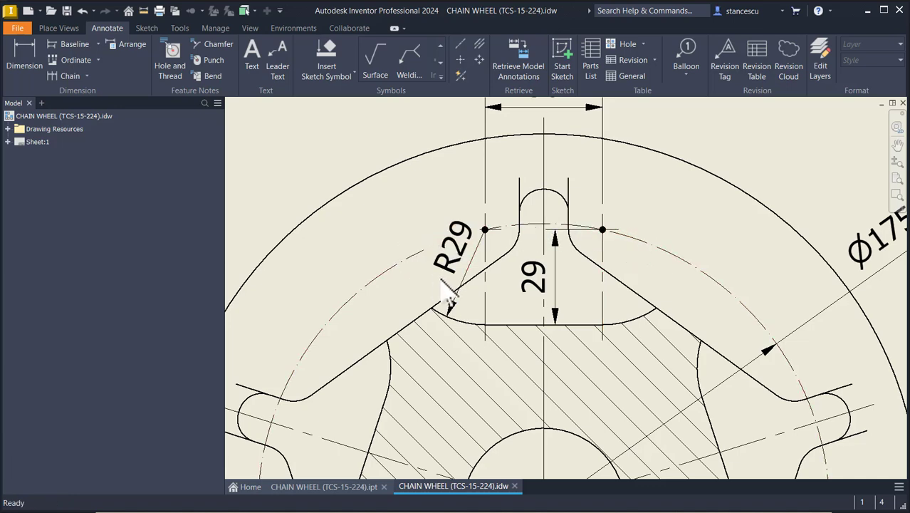
middle_click_drag(517, 313, 482, 209)
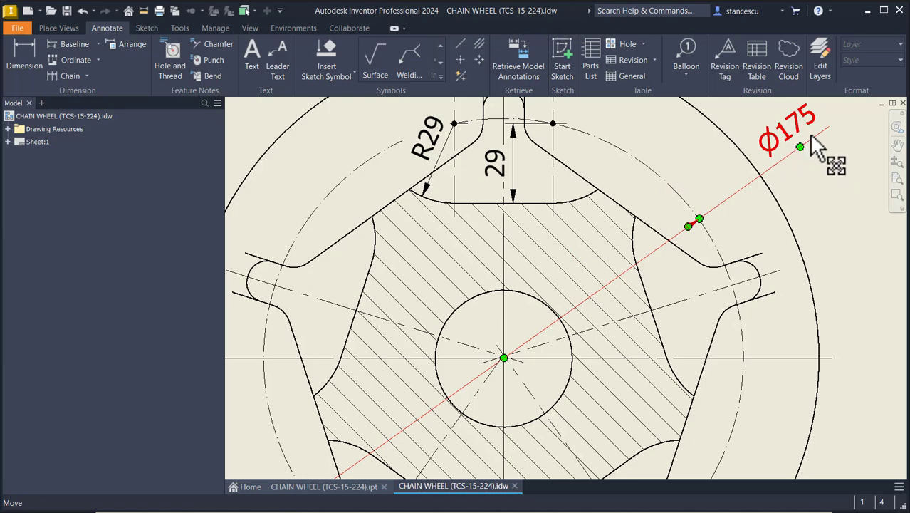
mouse_move(609, 345)
middle_mouse_down()
mouse_move(605, 209)
mouse_move(601, 229)
middle_mouse_up()
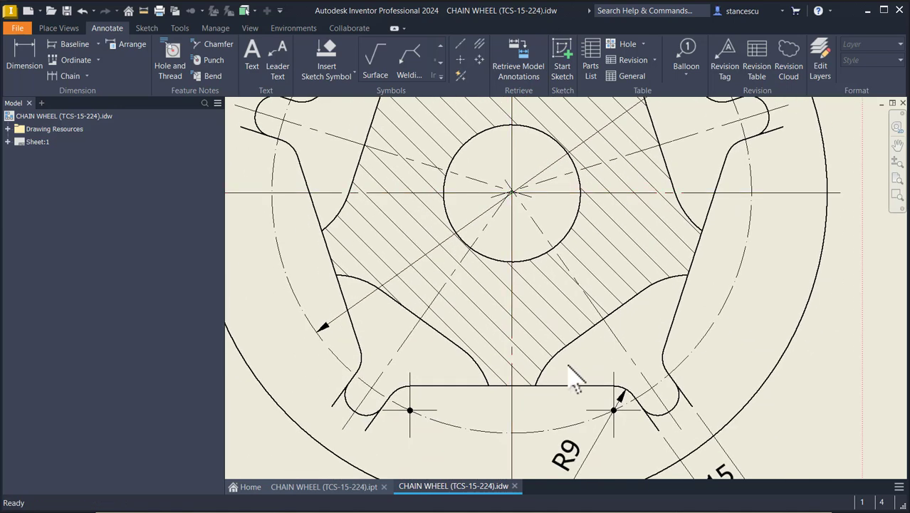
middle_click_drag(567, 367, 566, 280)
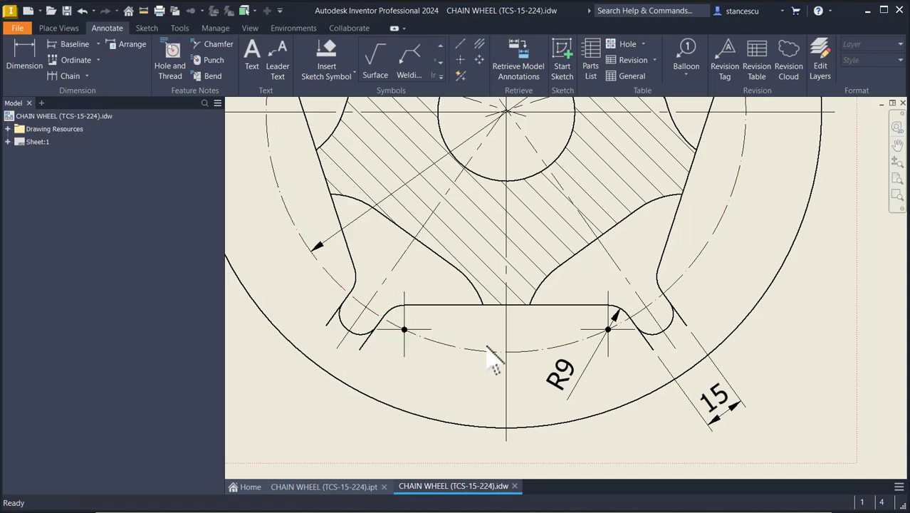
scroll(733, 224, "down", 5)
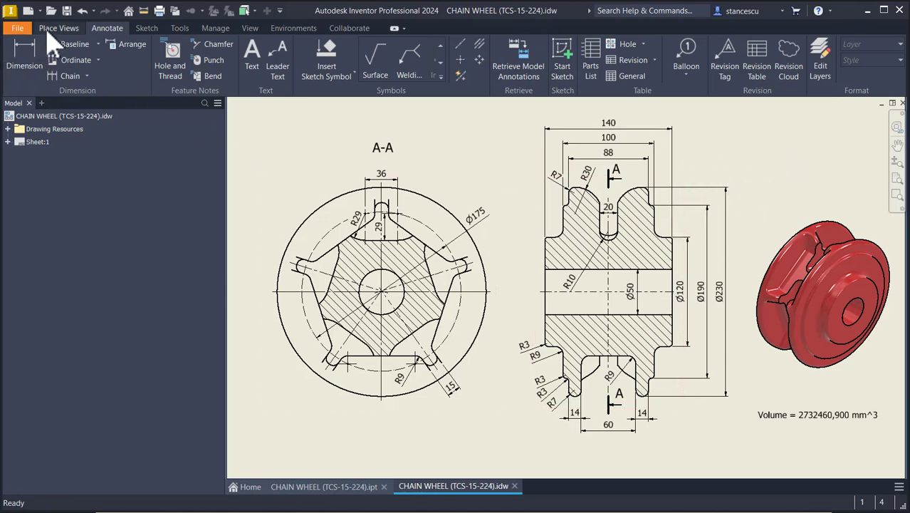
Create a new metric part from the Standard (mm).ipt template and start a 2D sketch on the XY plane.
left_click(27, 12)
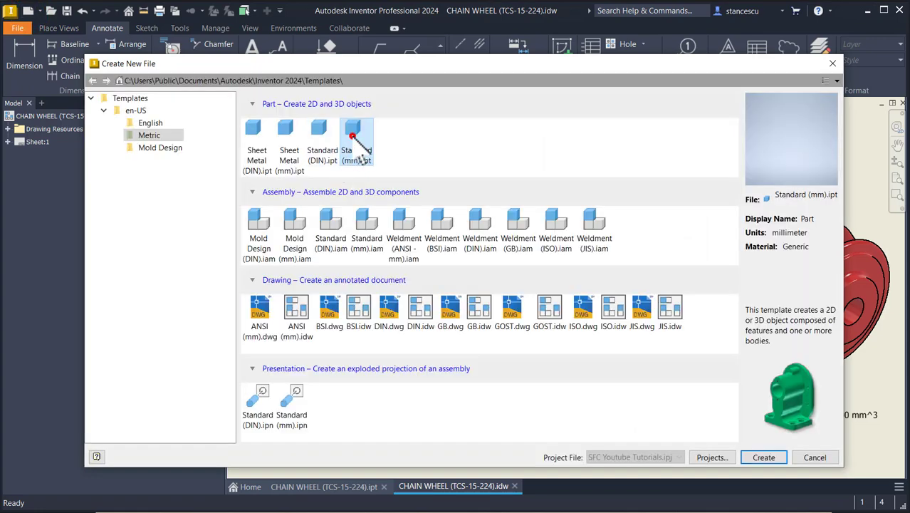
double_click(353, 137)
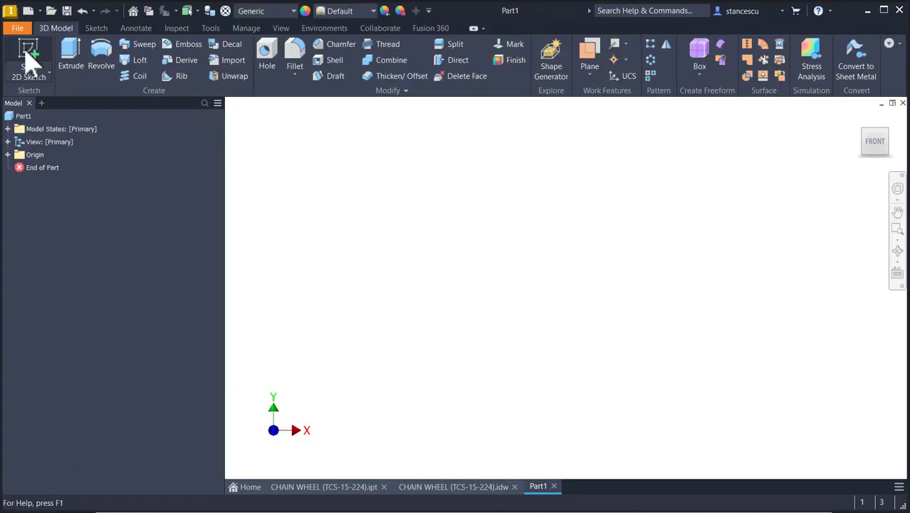
left_click(28, 61)
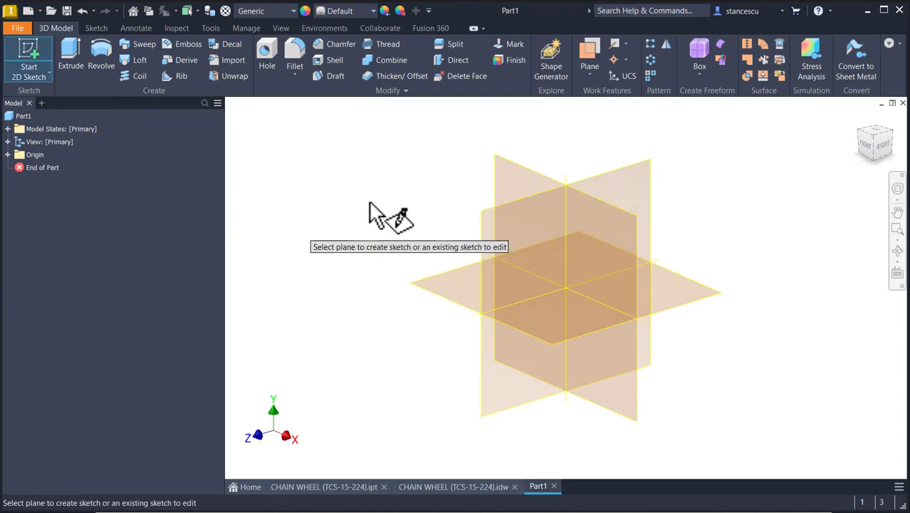
left_click(522, 171)
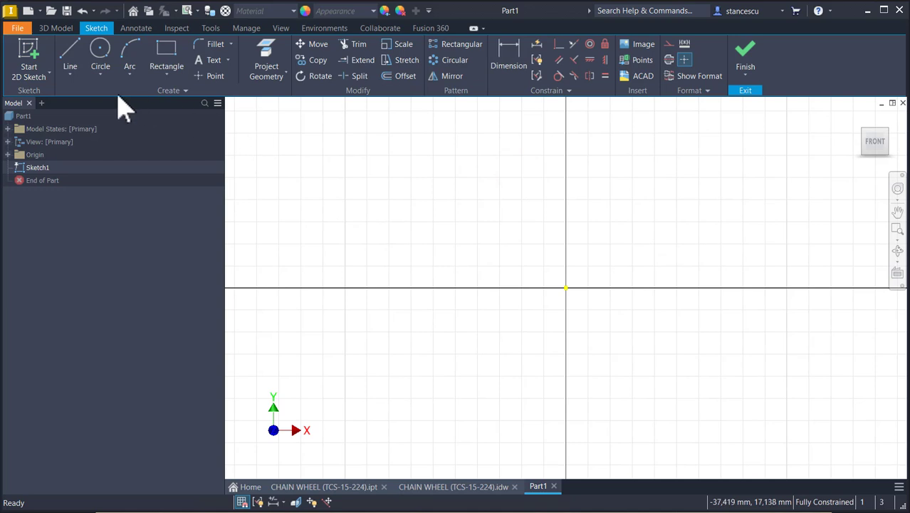
Sketch a horizontal line 140 mm long, starting above and to the left of the origin.
left_click(72, 57)
left_click(390, 231)
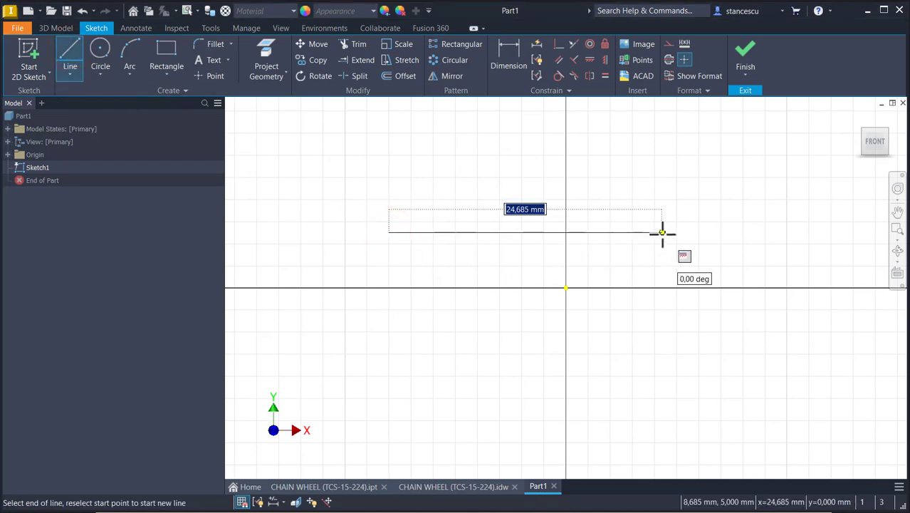
type("140")
key("Return")
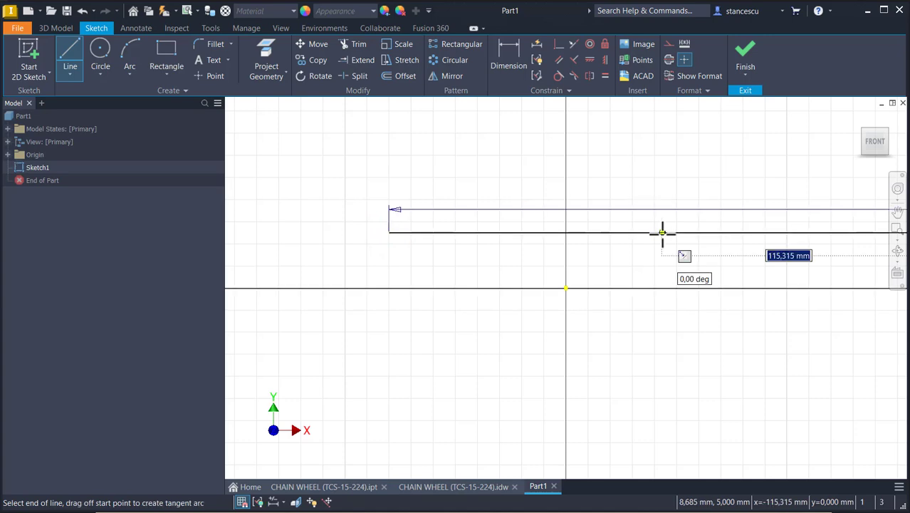
scroll(668, 227, "down", 5)
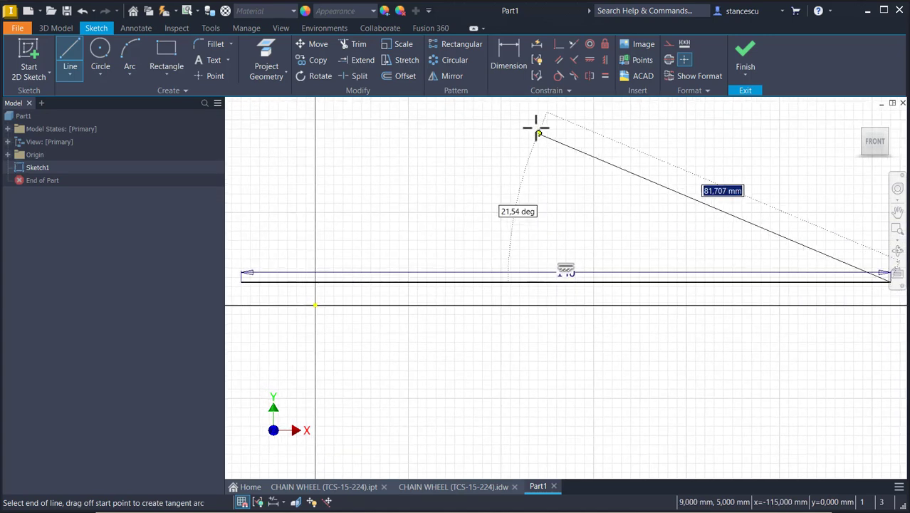
key("Escape")
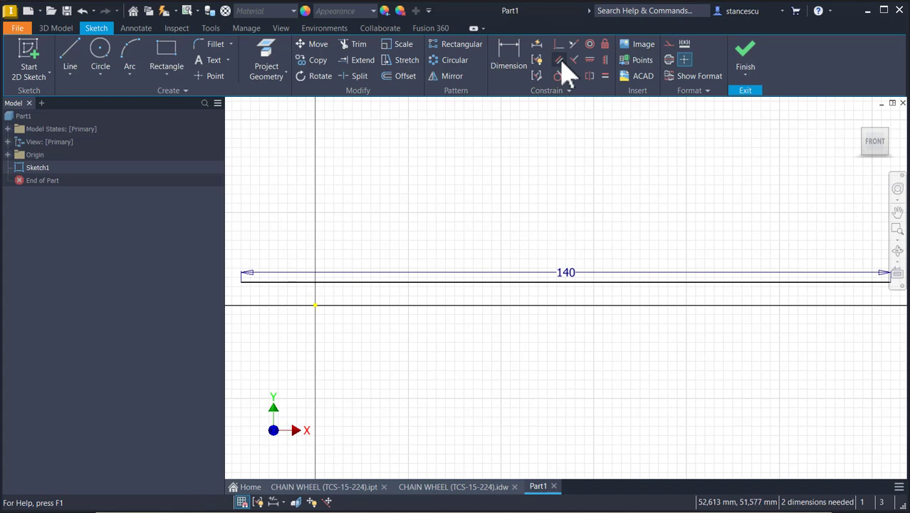
Constrain the midpoint of the 140 mm line coincident with the sketch origin.
left_click(559, 44)
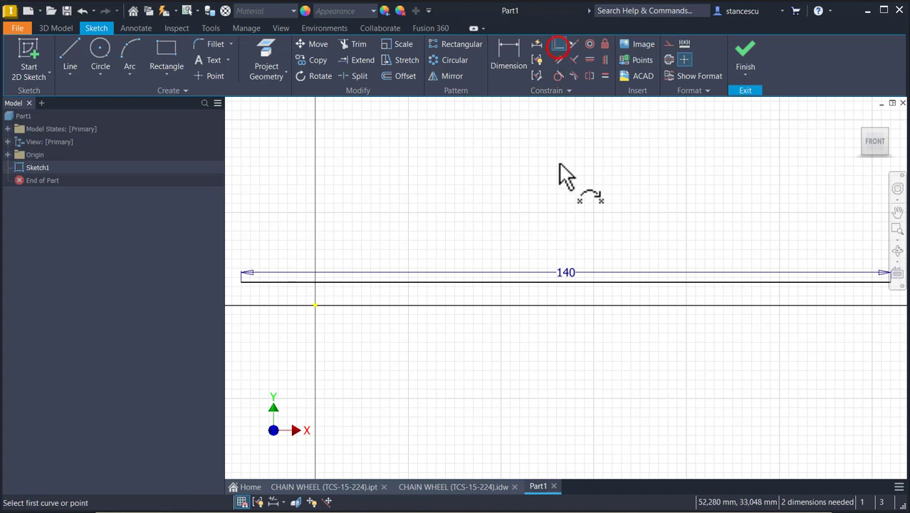
left_click(566, 281)
left_click(315, 305)
key("Home")
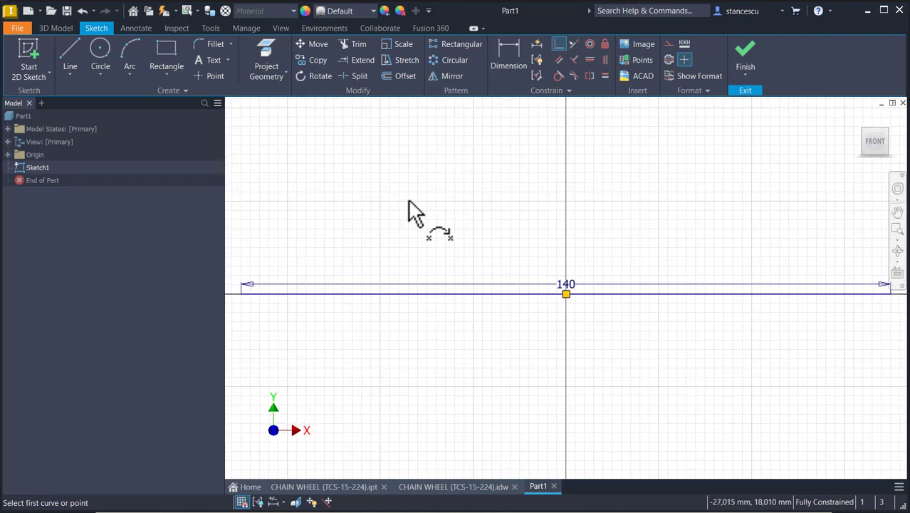
Place the 140 mm dimension below its line and convert the line to a centerline.
left_click(8, 154)
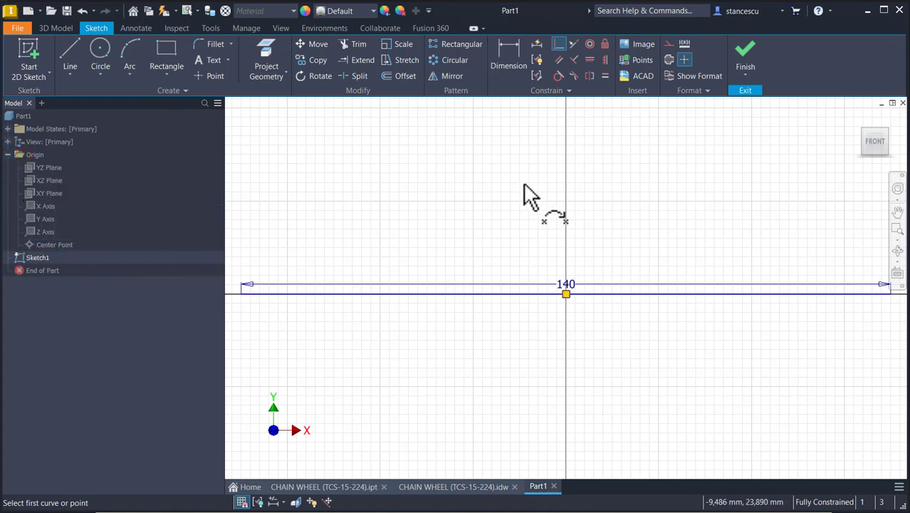
left_click_drag(571, 284, 580, 413)
left_click_drag(659, 236, 605, 330)
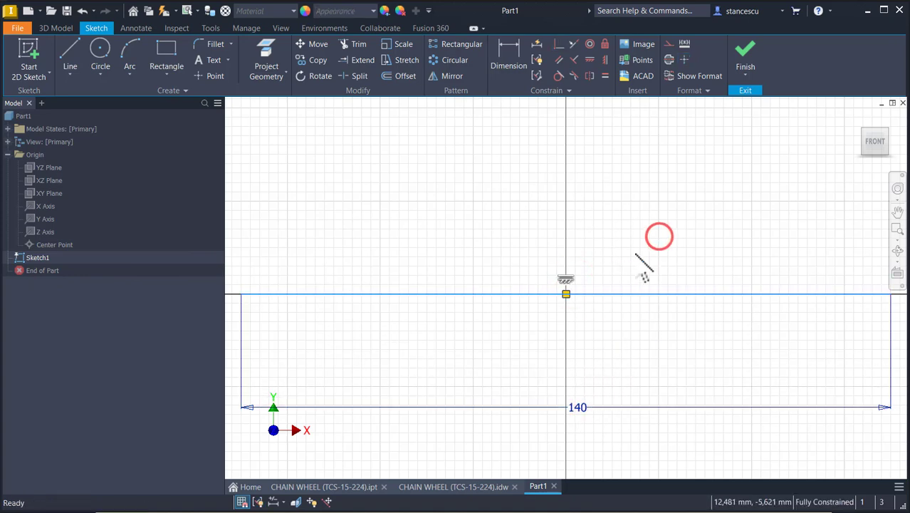
left_click(669, 59)
left_click(583, 204)
Sketch a stepped profile from the centerline's left end: about 44 mm up, 15 mm right, 27 mm up and 5 mm right.
scroll(616, 185, "down", 3)
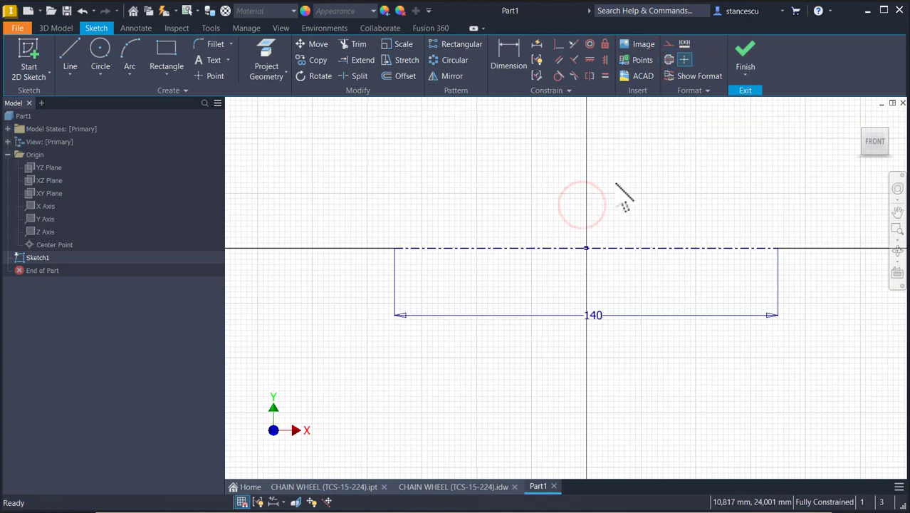
middle_click_drag(616, 187, 600, 297)
left_click(68, 62)
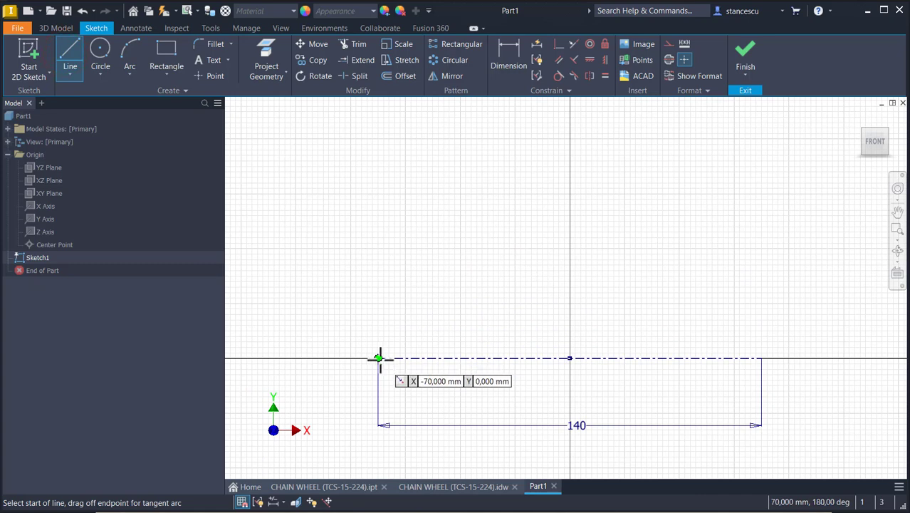
left_click(379, 358)
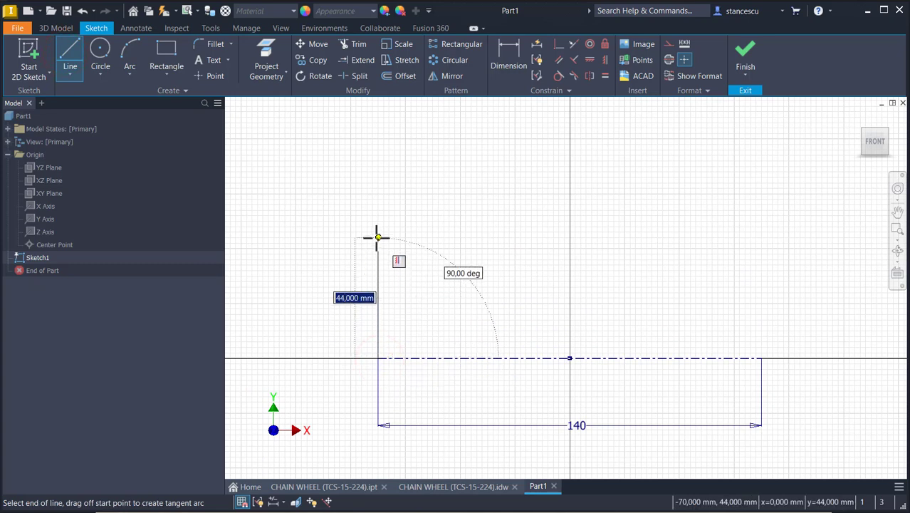
left_click(377, 237)
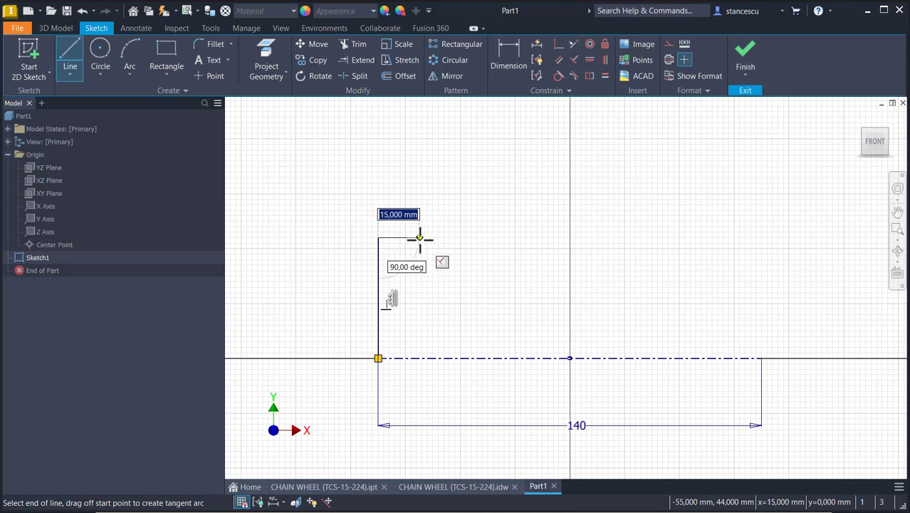
left_click(420, 238)
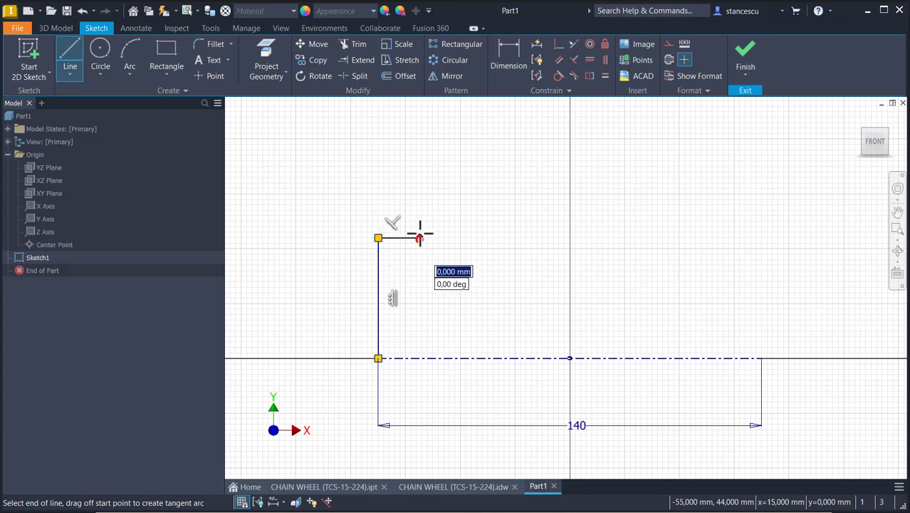
left_click(418, 163)
left_click(433, 163)
Continue the profile with a vertical line about 29 mm long, a tangent arc of about 6 mm radius and a horizontal line about 77 mm long.
middle_click_drag(431, 116, 443, 224)
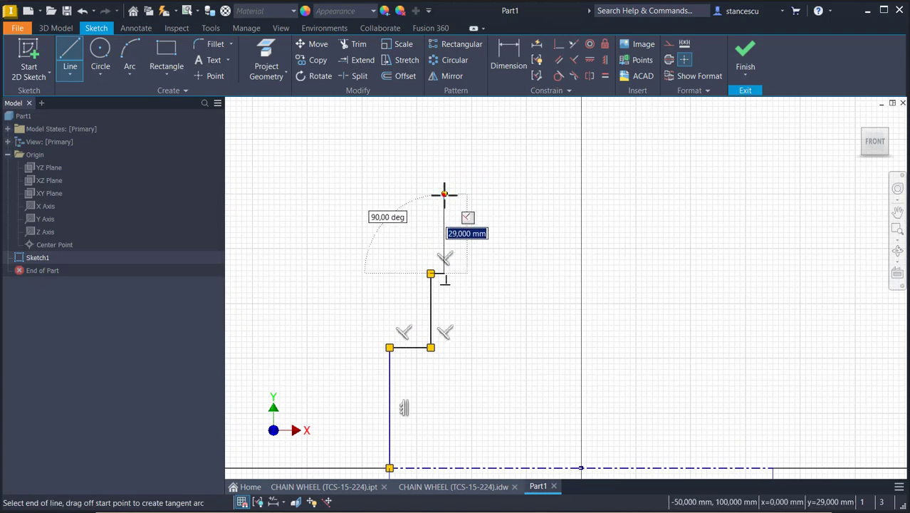
left_click(444, 192)
left_click_drag(443, 192, 462, 178)
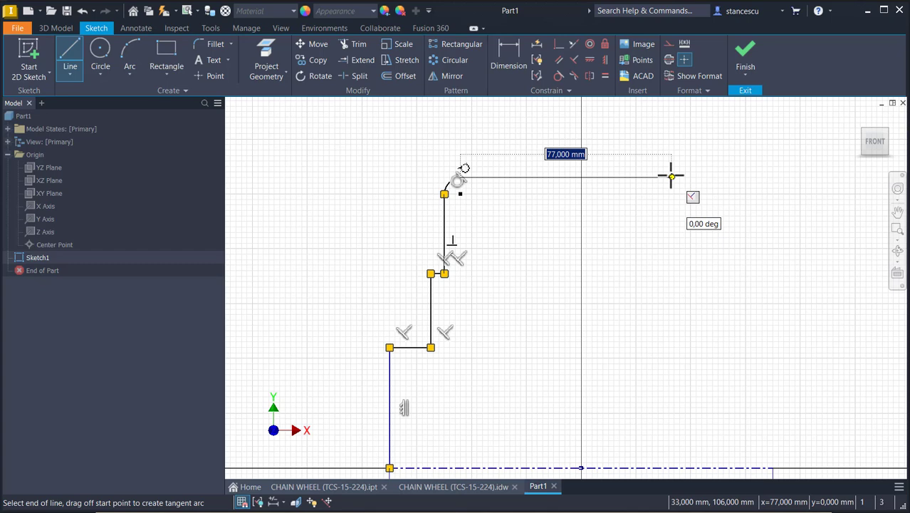
left_click(670, 176)
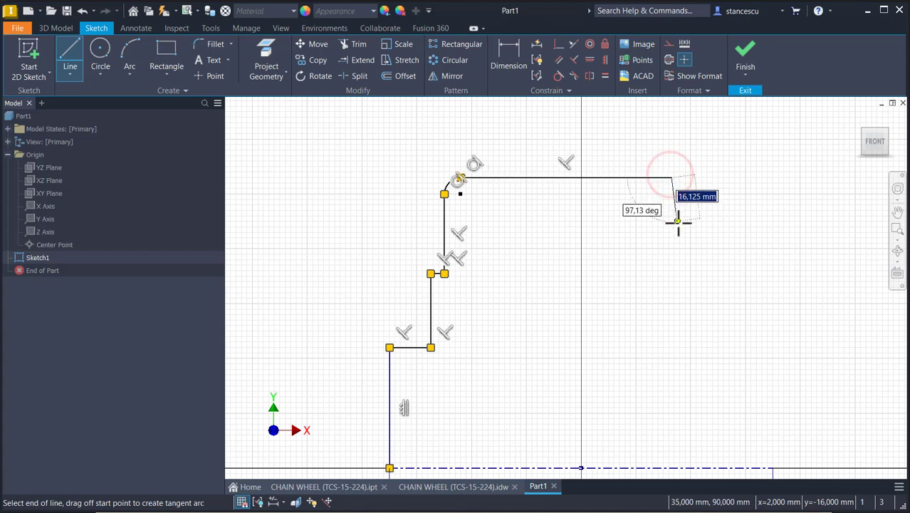
key("Escape")
key("Escape")
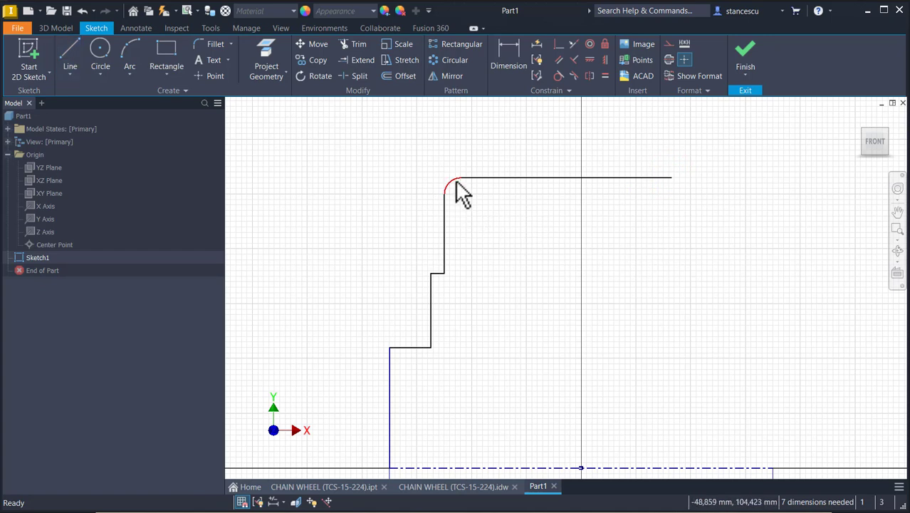
Align the top horizontal line's midpoint vertically with the sketch origin.
left_click(604, 60)
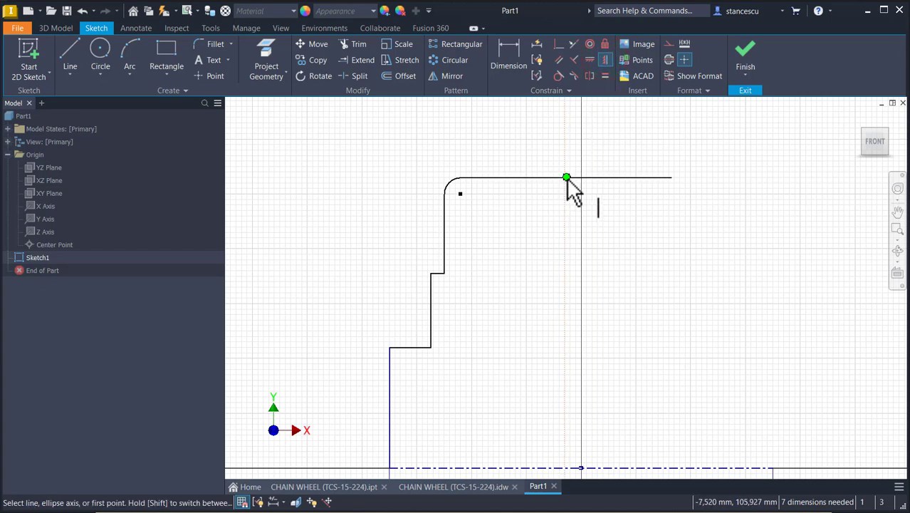
left_click(566, 176)
left_click(581, 467)
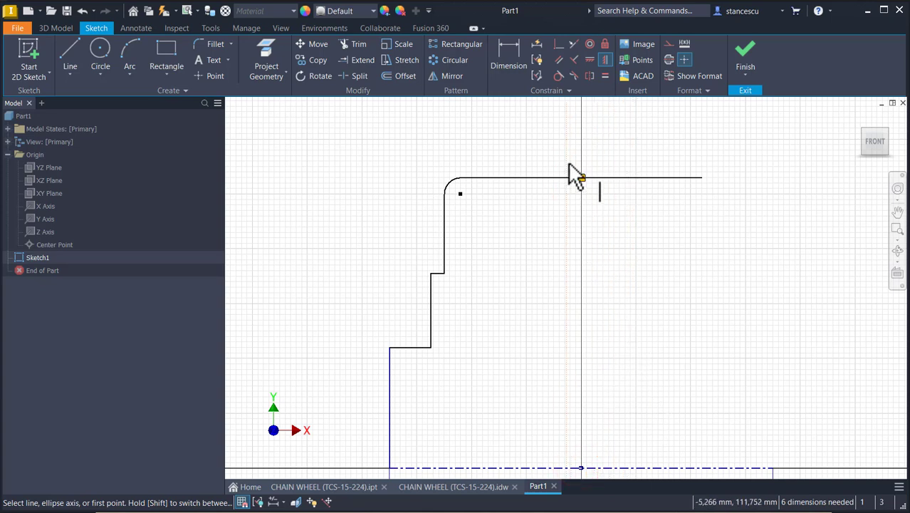
Sketch a horizontal line about 105 mm long from the profile's left vertical edge, about 27 mm above the centerline.
left_click(69, 61)
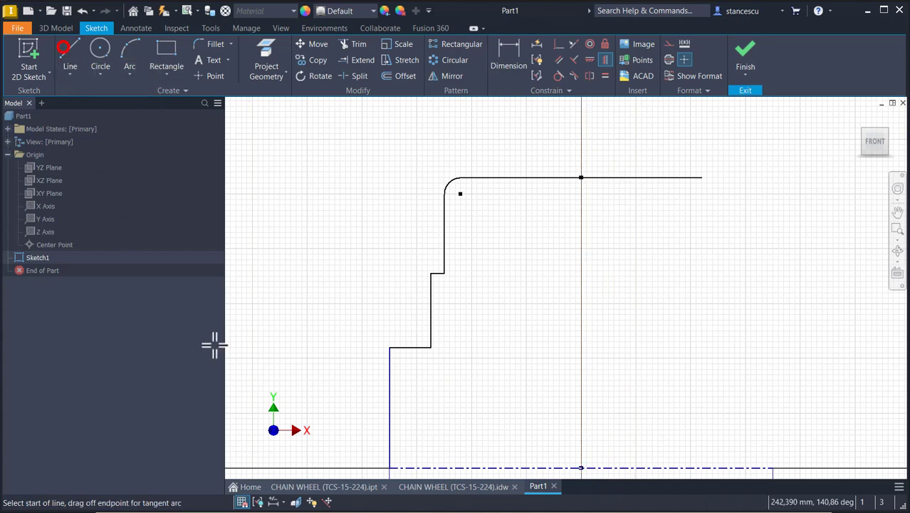
left_click(390, 392)
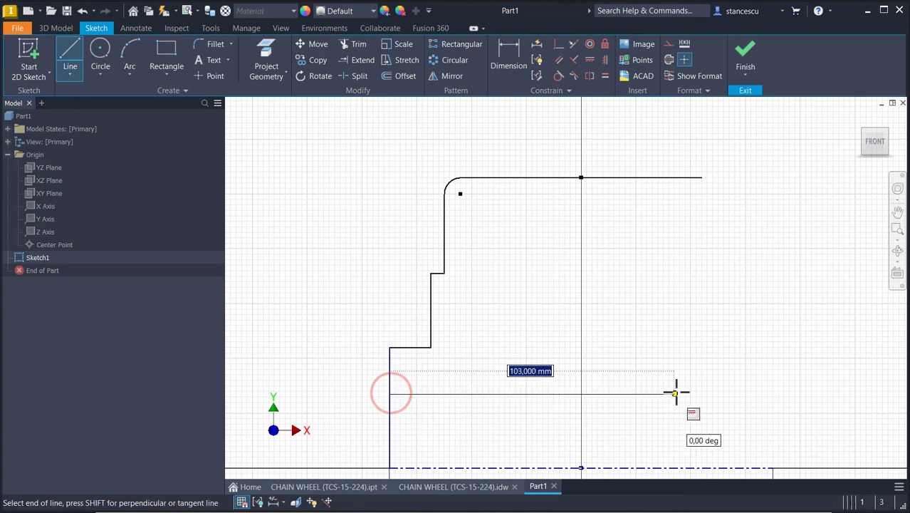
left_click(677, 392)
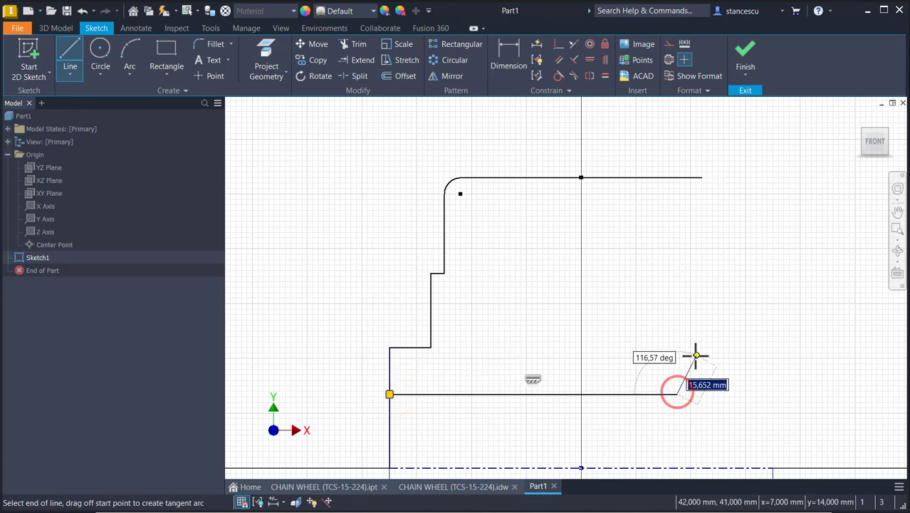
key("Escape")
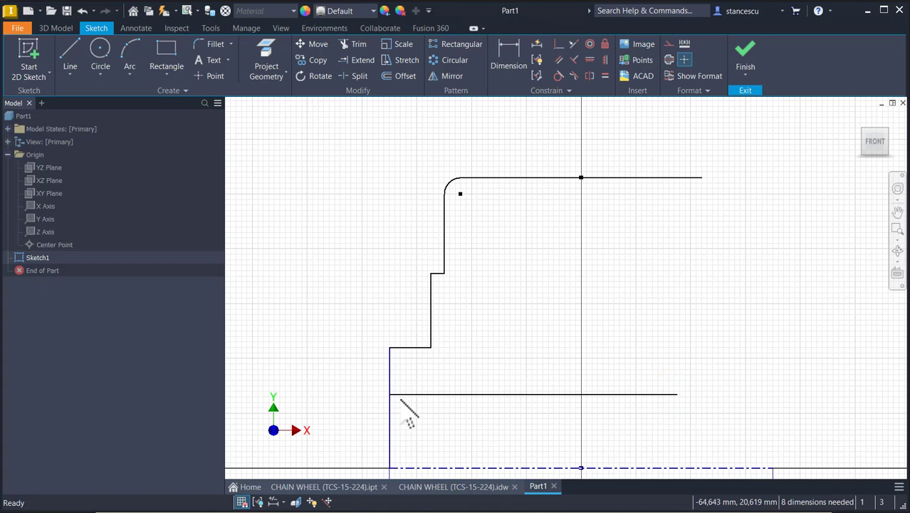
Split the profile's left vertical line where the lower horizontal line meets it.
left_click(356, 76)
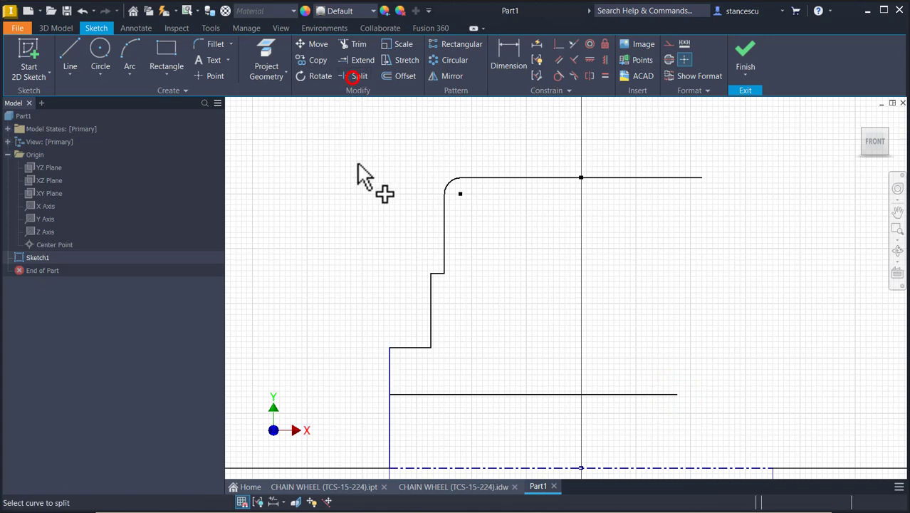
left_click(387, 406)
left_click(332, 386)
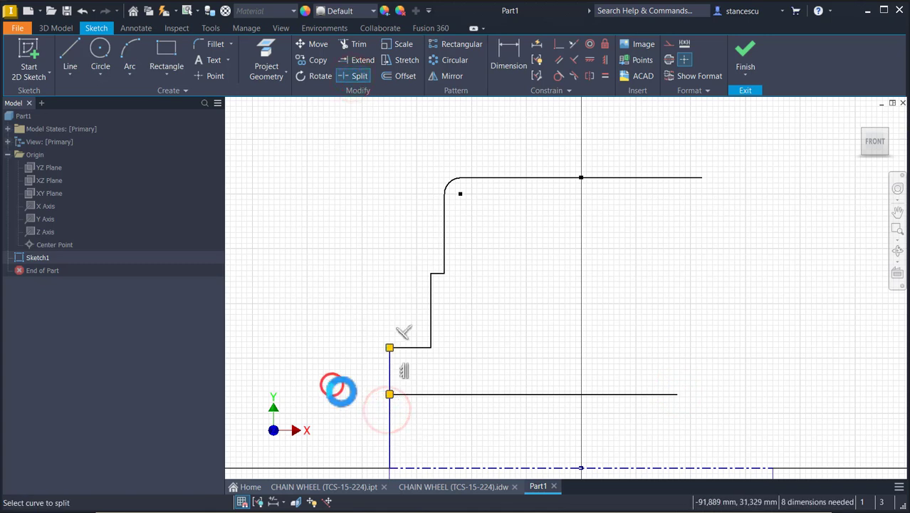
Convert the lower segment of the split left vertical line, between the lower horizontal line and the centerline, to construction geometry.
left_click_drag(428, 423, 366, 396)
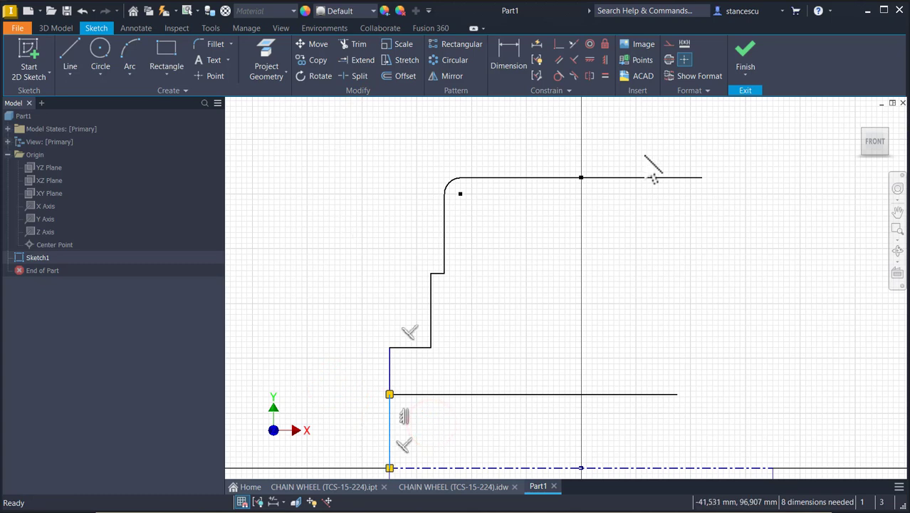
left_click(668, 44)
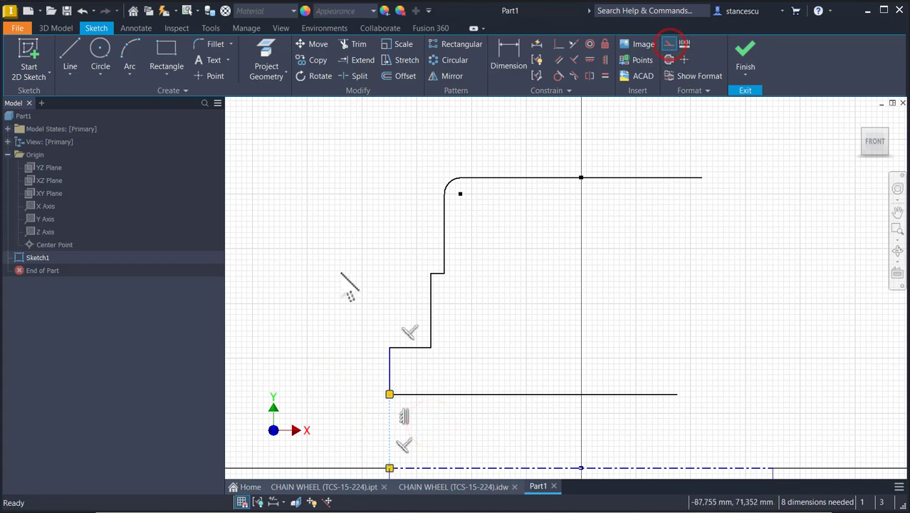
left_click(341, 273)
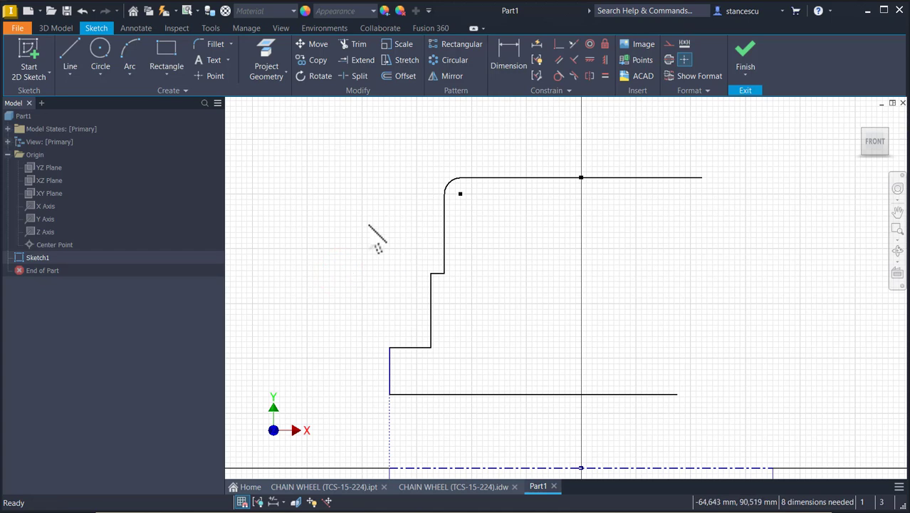
Draw a vertical construction line from the top horizontal line's midpoint down to the sketch origin.
left_click(69, 55)
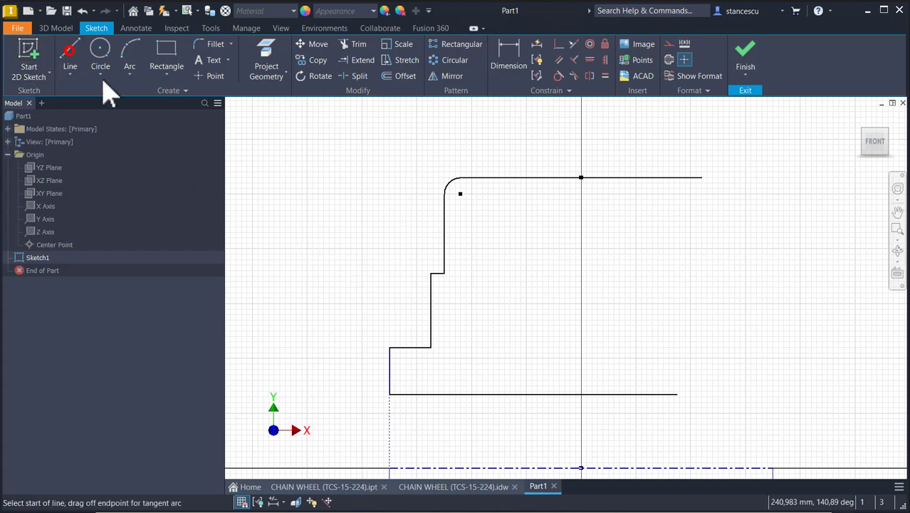
left_click(580, 177)
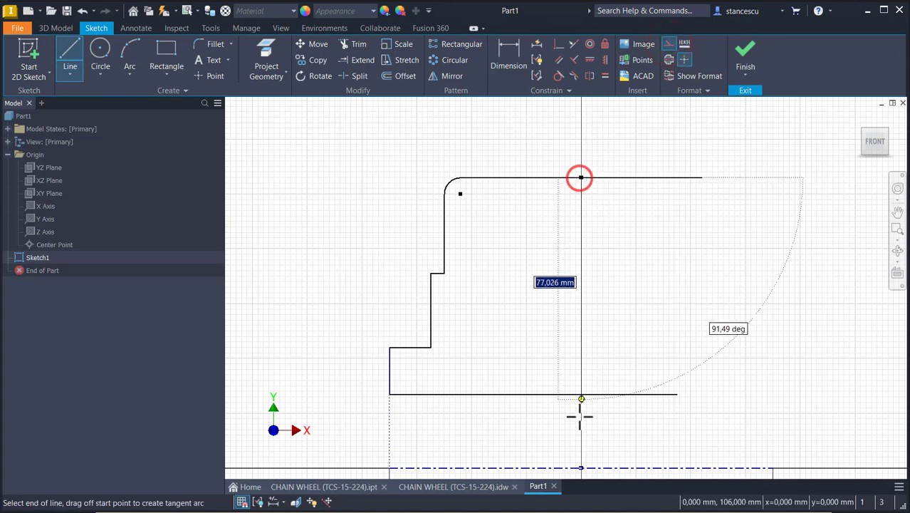
left_click(581, 467)
key("Escape")
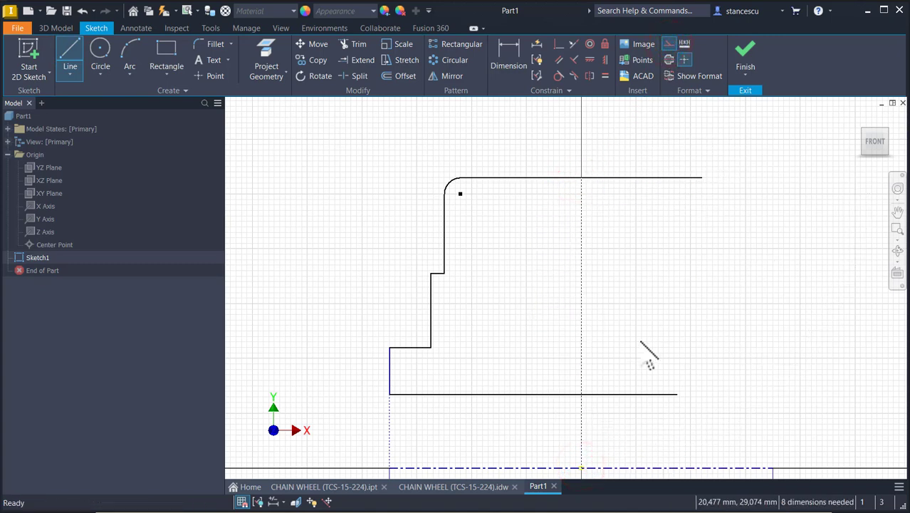
left_click(671, 41)
left_click(643, 126)
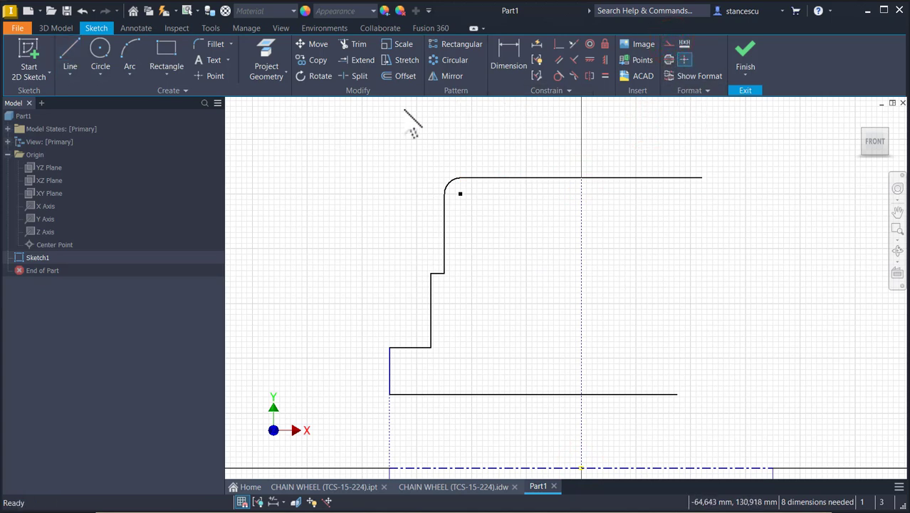
Mirror the left stepped profile, including its corner arc and the short outer vertical line, about the vertical construction line.
left_click(442, 77)
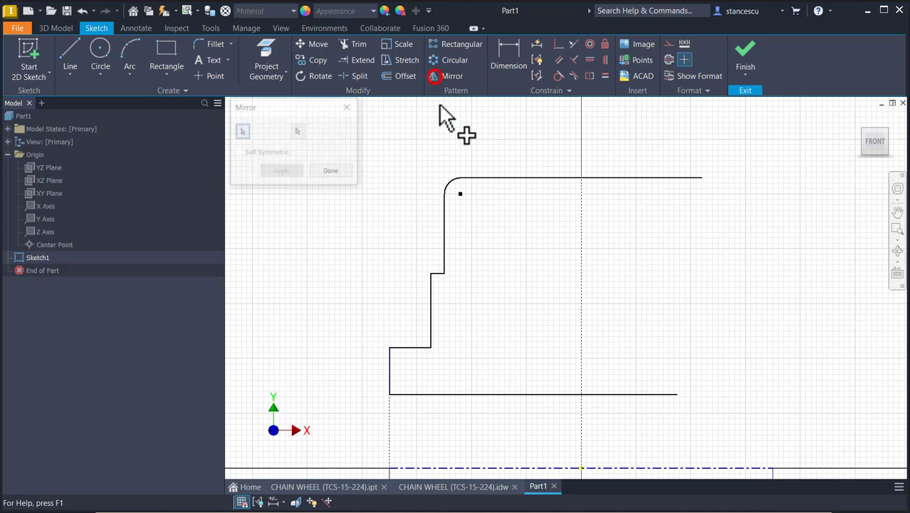
left_click_drag(450, 148, 358, 377)
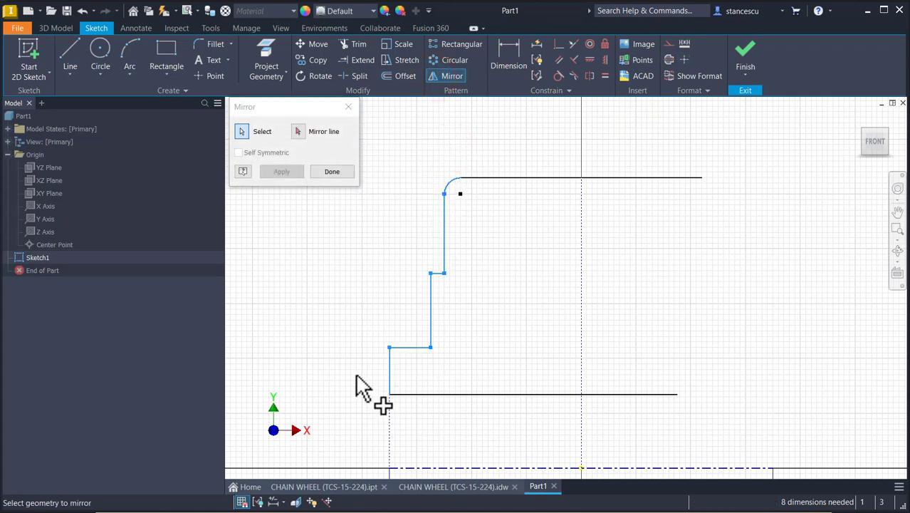
left_click(298, 132)
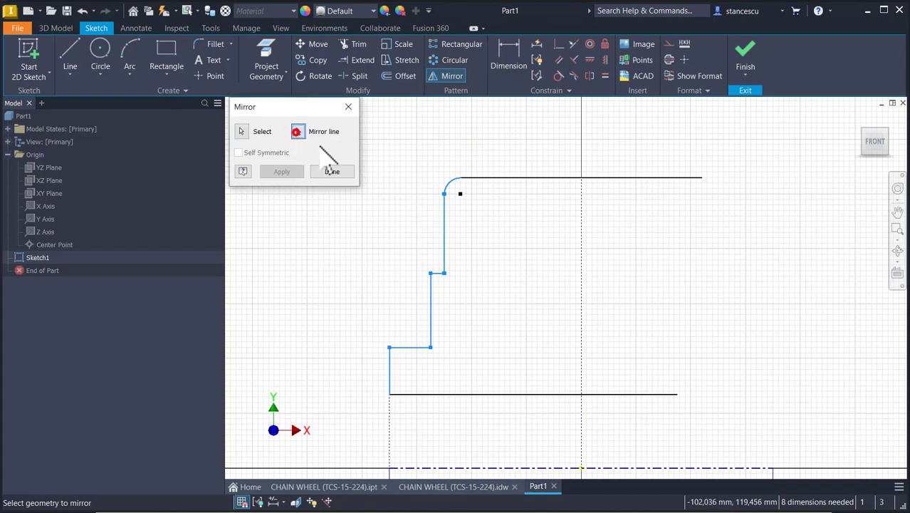
left_click(581, 275)
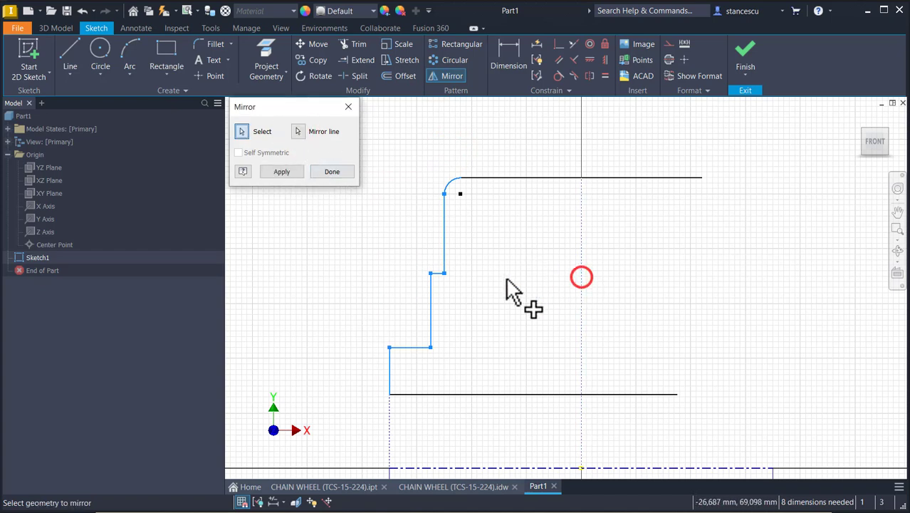
left_click(288, 172)
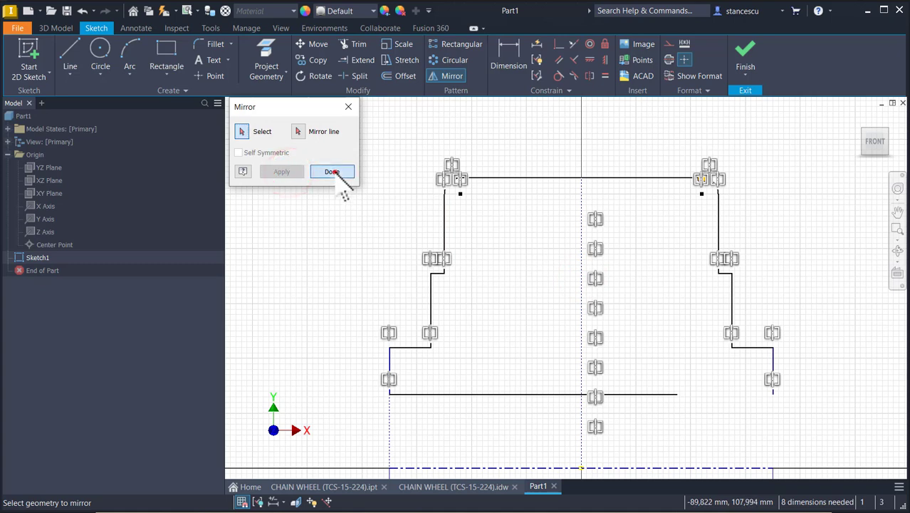
left_click(333, 172)
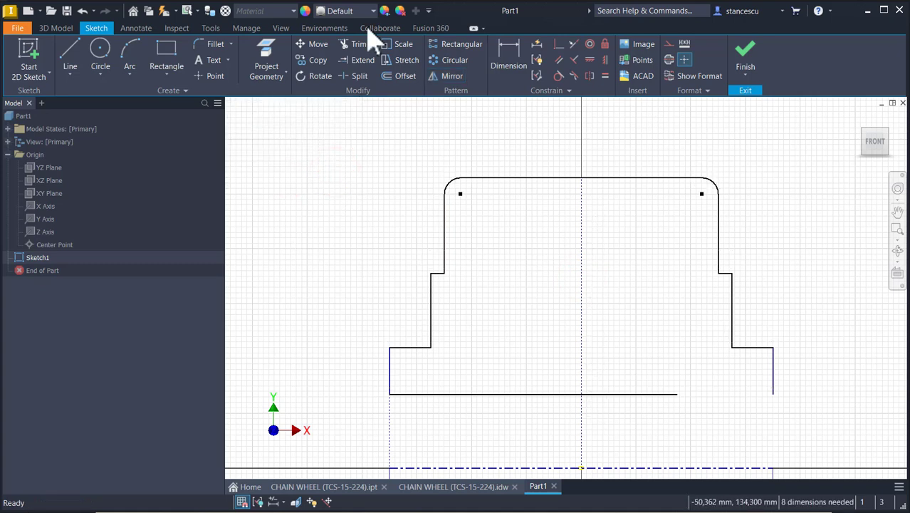
Extend the lower horizontal line to the mirrored outer vertical line to close the profile.
left_click(357, 61)
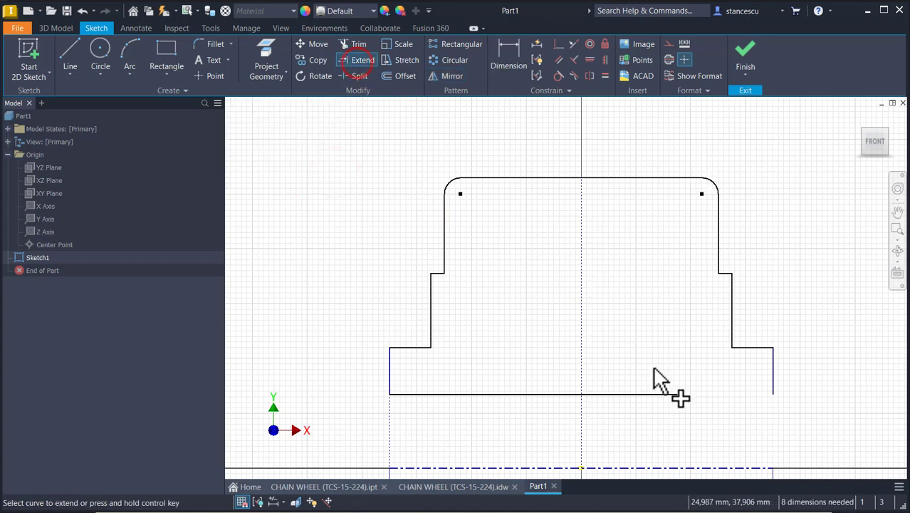
left_click(669, 393)
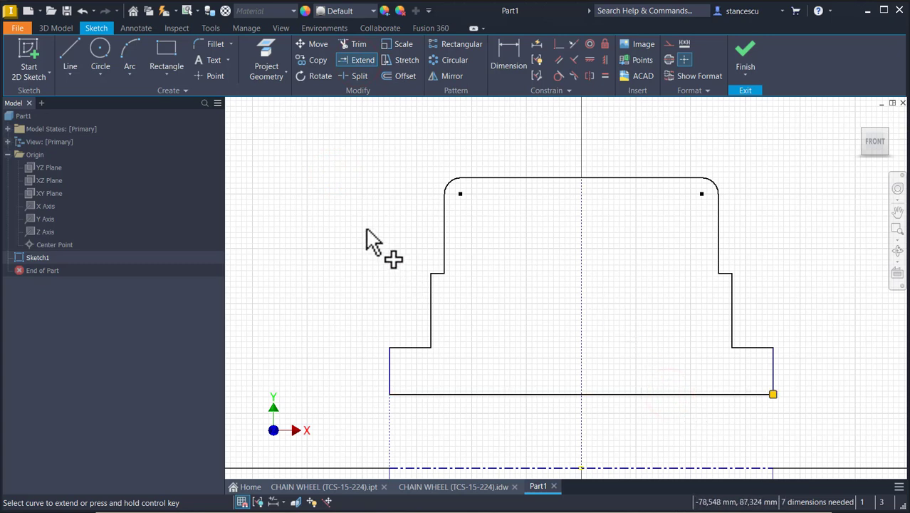
key("Escape")
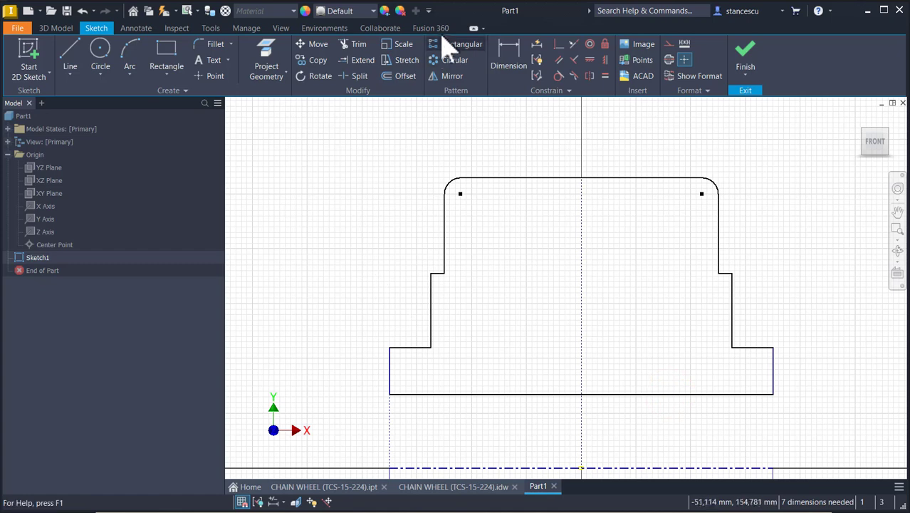
Dimension the lower horizontal line from the centerline as a 50 mm diameter.
left_click(503, 55)
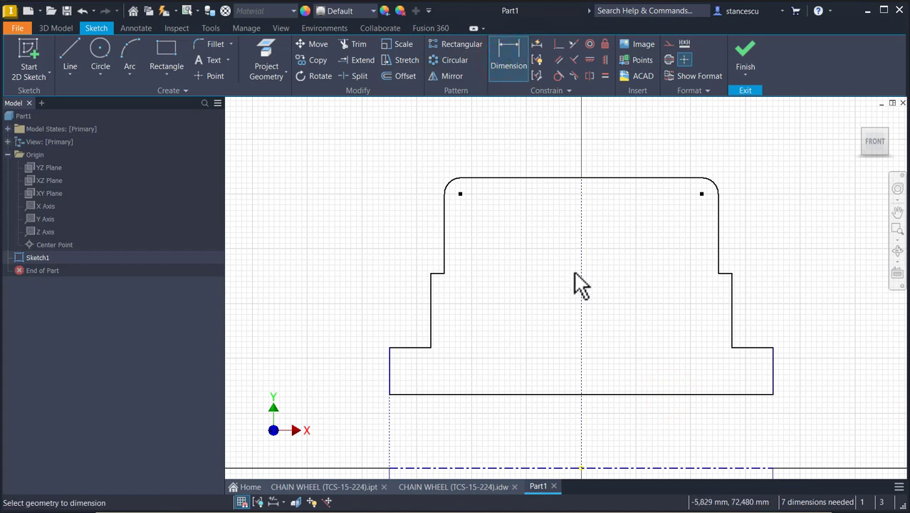
left_click(460, 394)
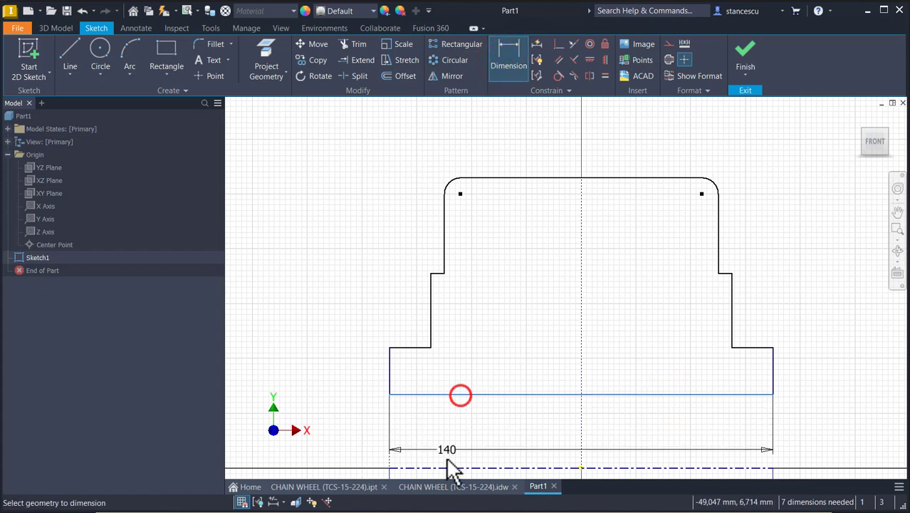
left_click(447, 468)
left_click(450, 442)
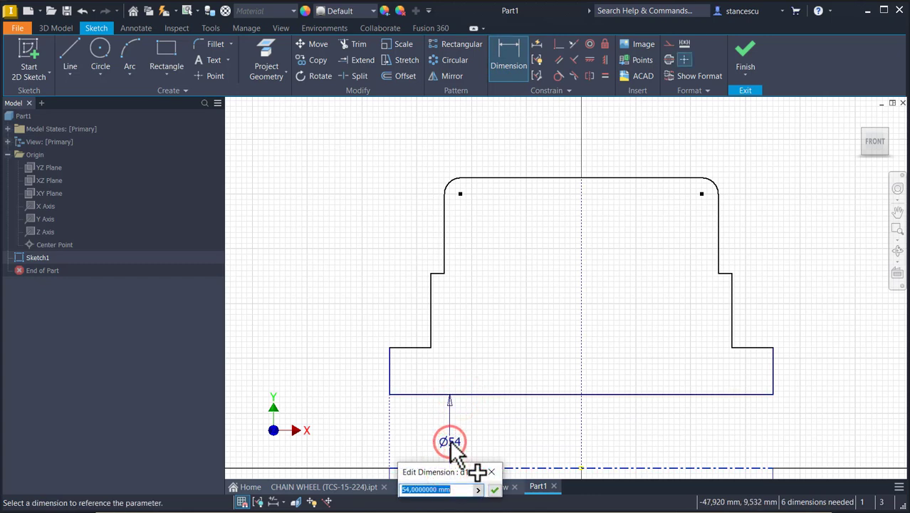
key("Return")
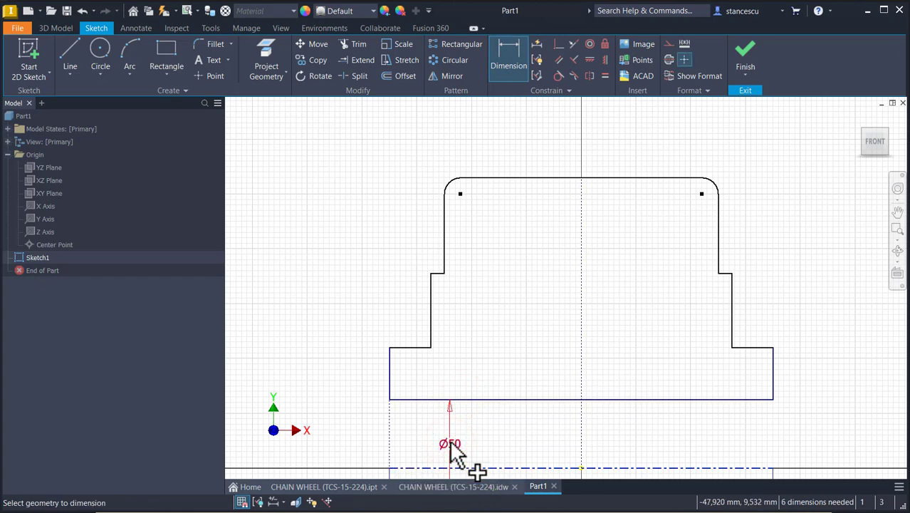
Dimension the top horizontal line from the centerline as a 230 mm diameter.
left_click(494, 180)
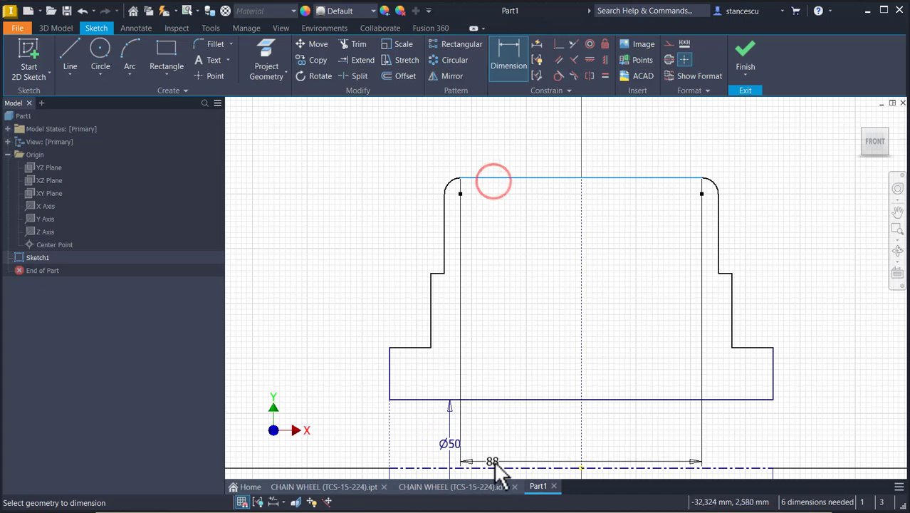
left_click(493, 465)
left_click(315, 332)
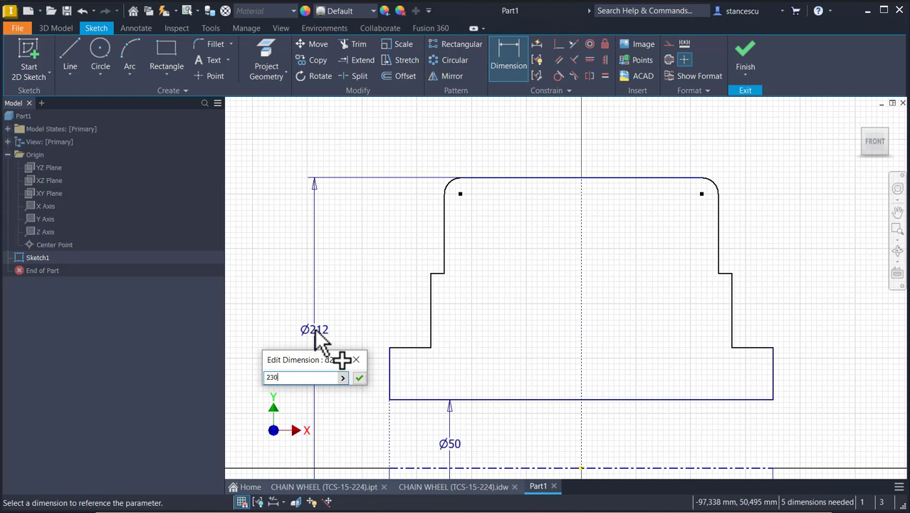
key("Return")
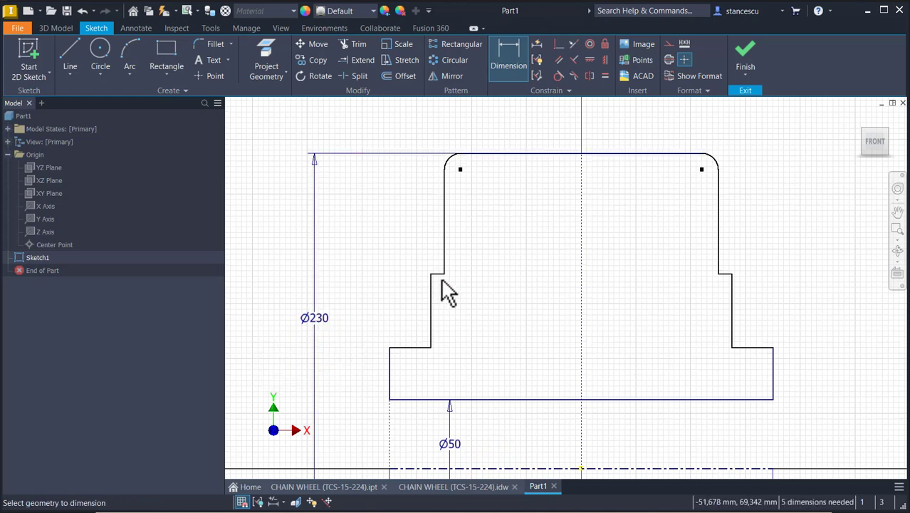
Dimension the upper step's short horizontal line from the centerline as a 190 mm diameter.
scroll(439, 275, "up", 3)
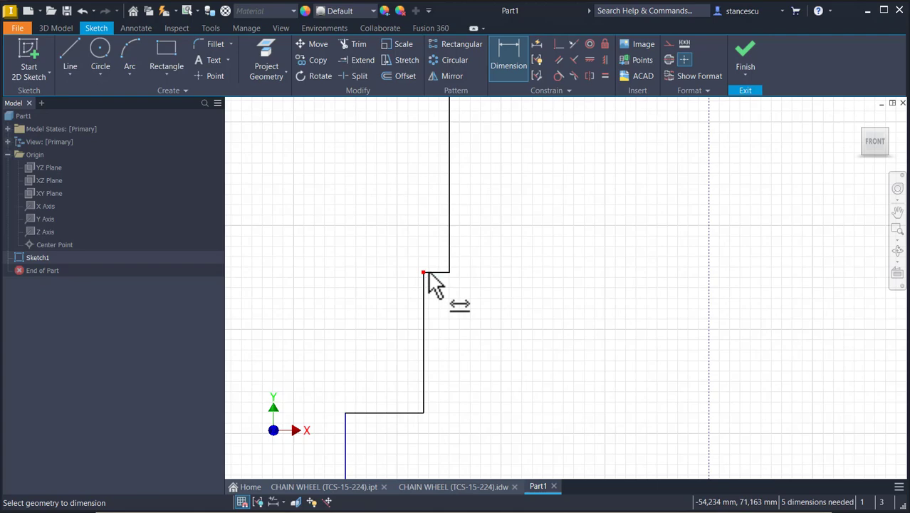
scroll(438, 286, "down", 3)
middle_click_drag(421, 421, 426, 340)
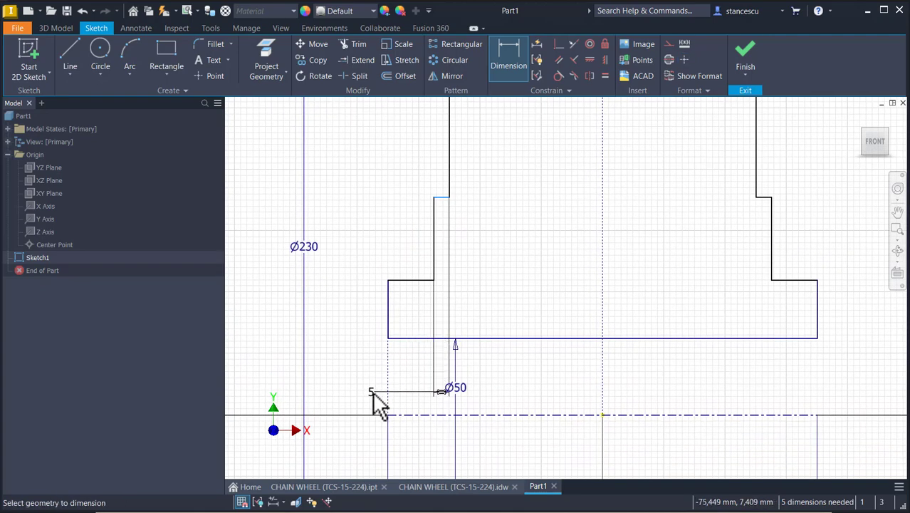
left_click(420, 415)
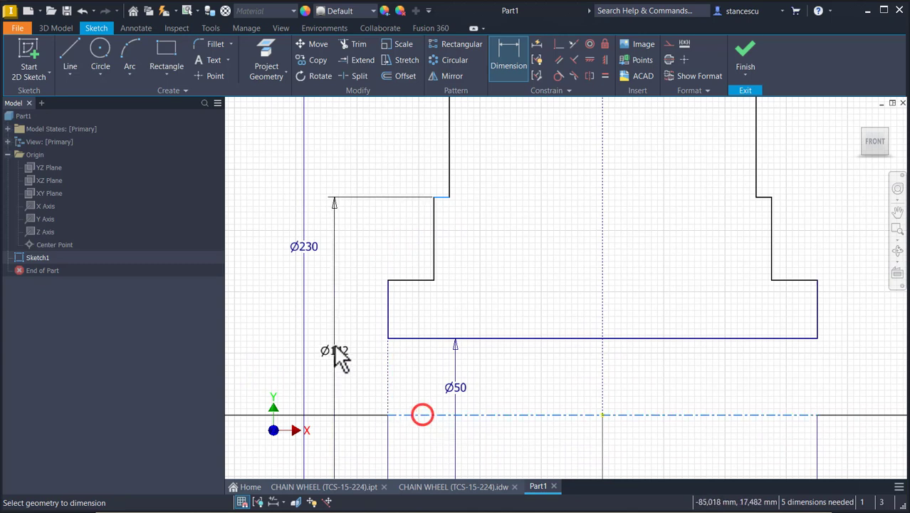
left_click(337, 327)
type("1")
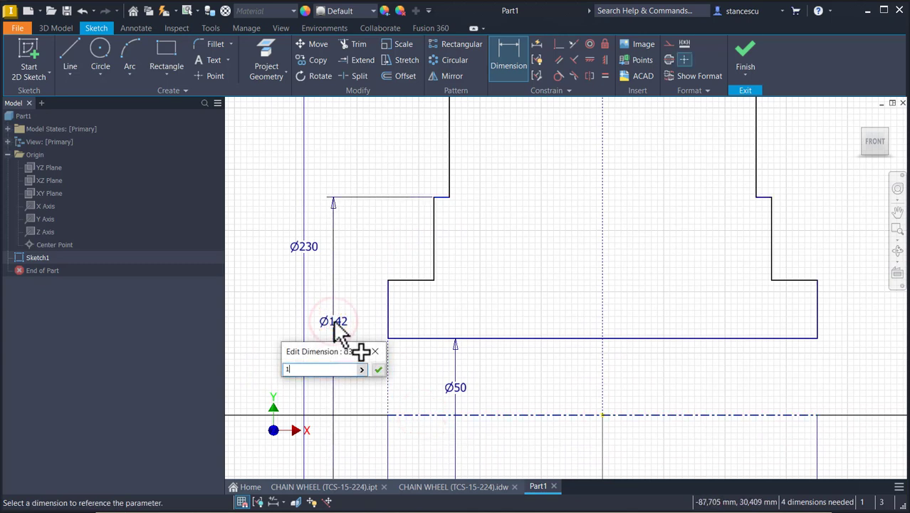
type("90")
key("Return")
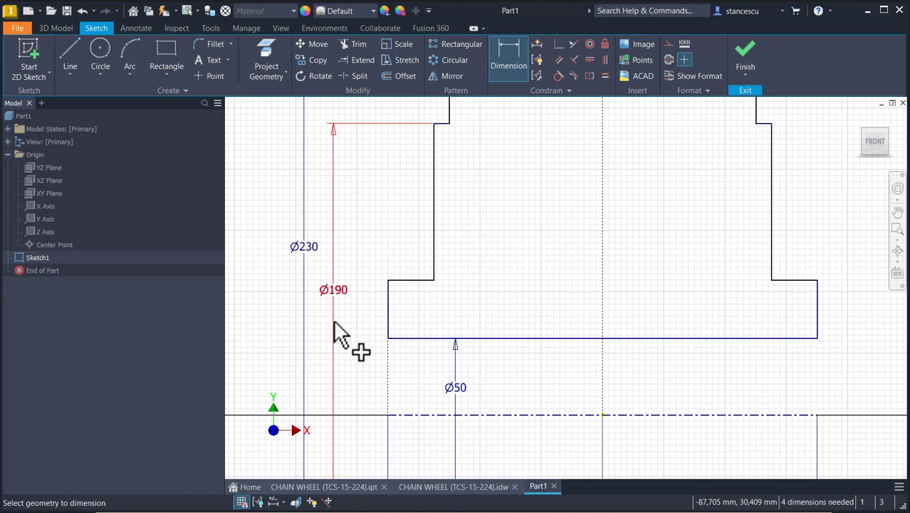
Dimension the lower step's horizontal line from the centerline as a 120 mm diameter.
left_click(399, 280)
left_click(408, 415)
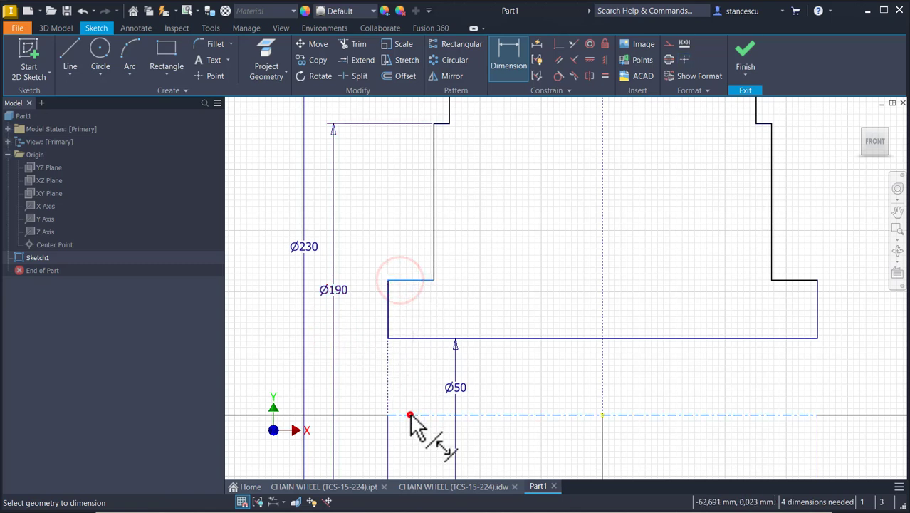
left_click(368, 394)
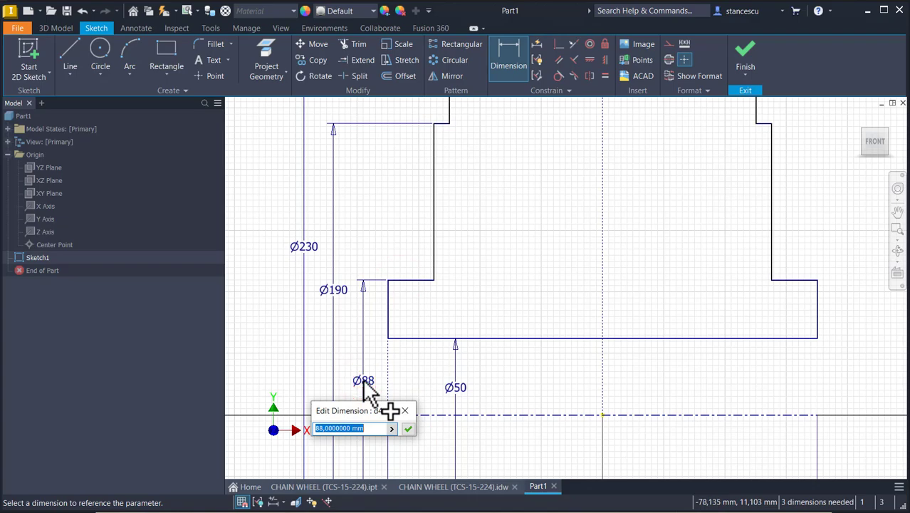
key("Return")
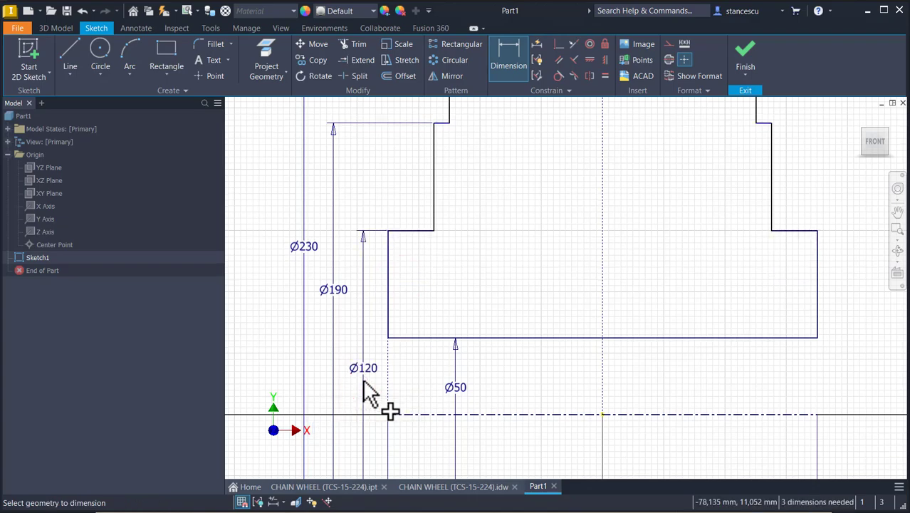
Dimension the profile's upper-left corner arc with a radius of 7 mm.
key("Home")
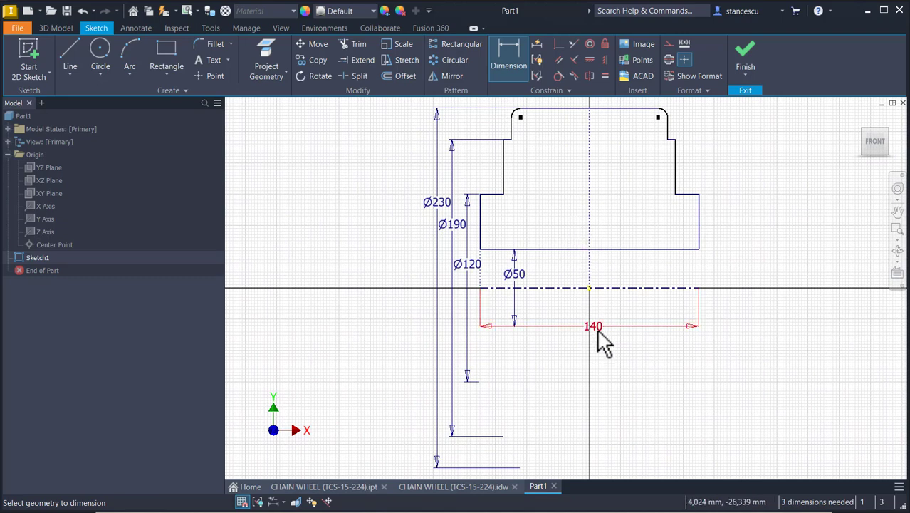
middle_click_drag(513, 166, 506, 242)
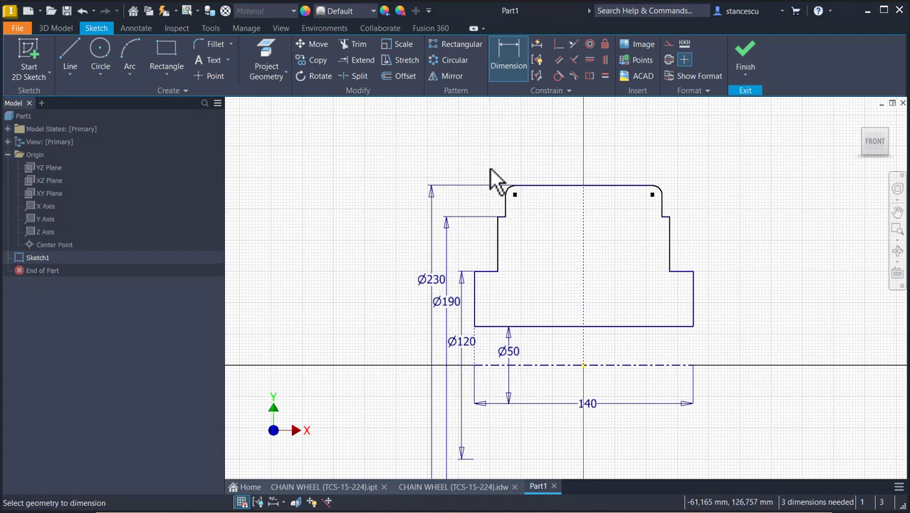
scroll(490, 173, "up", 3)
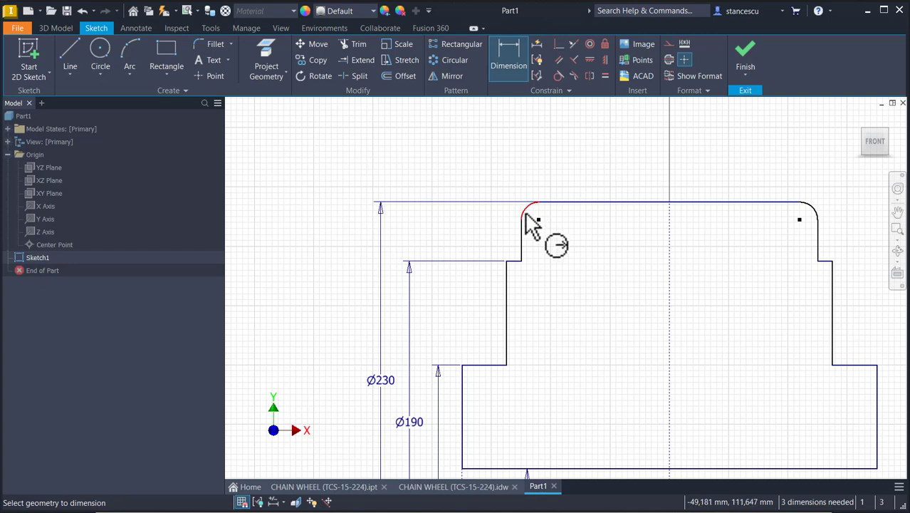
left_click(525, 212)
left_click(493, 183)
type("7")
key("Return")
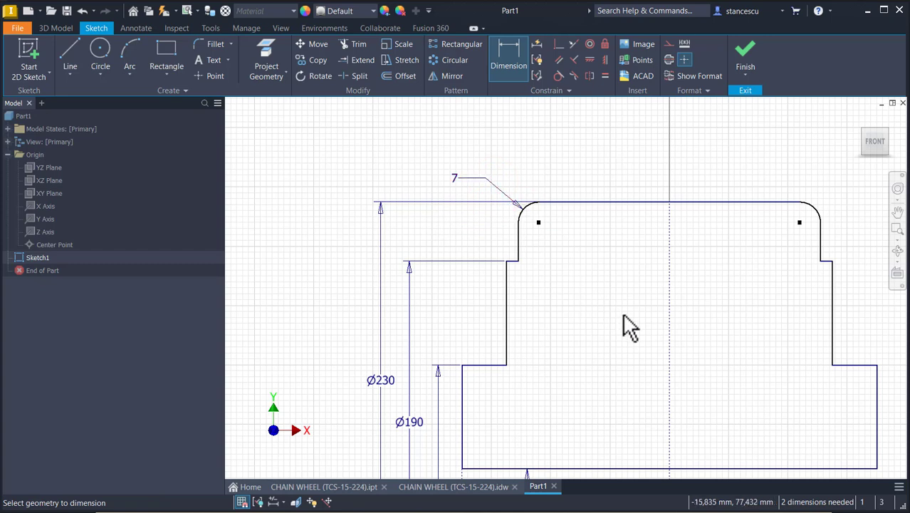
Dimension the distance between the middle step's two vertical side lines as 100 mm.
left_click(507, 300)
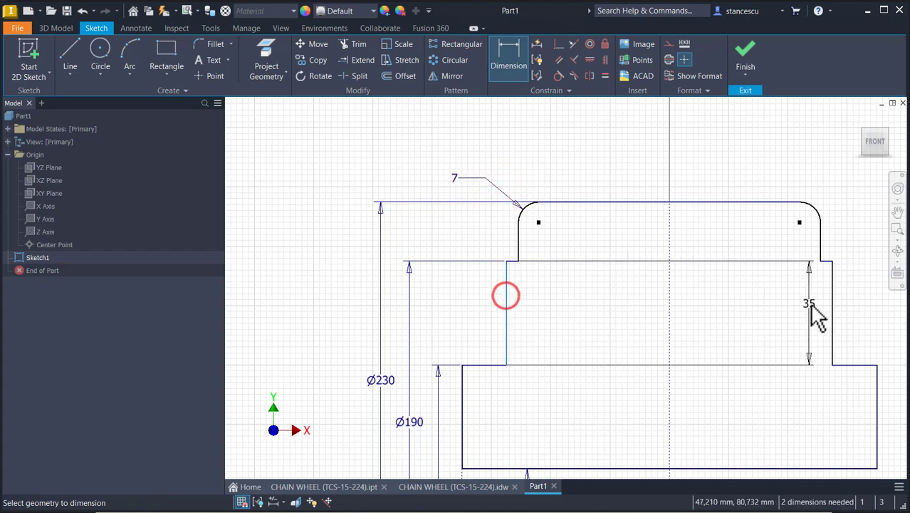
left_click(832, 299)
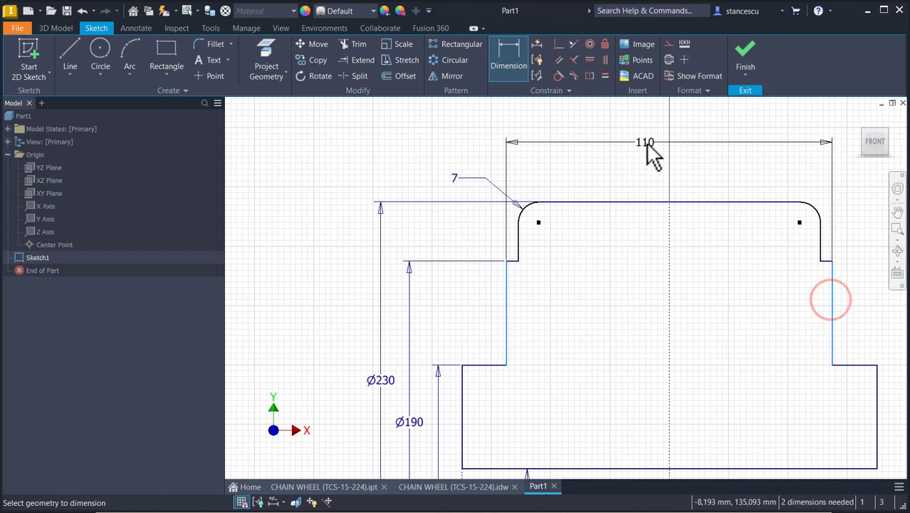
left_click(645, 142)
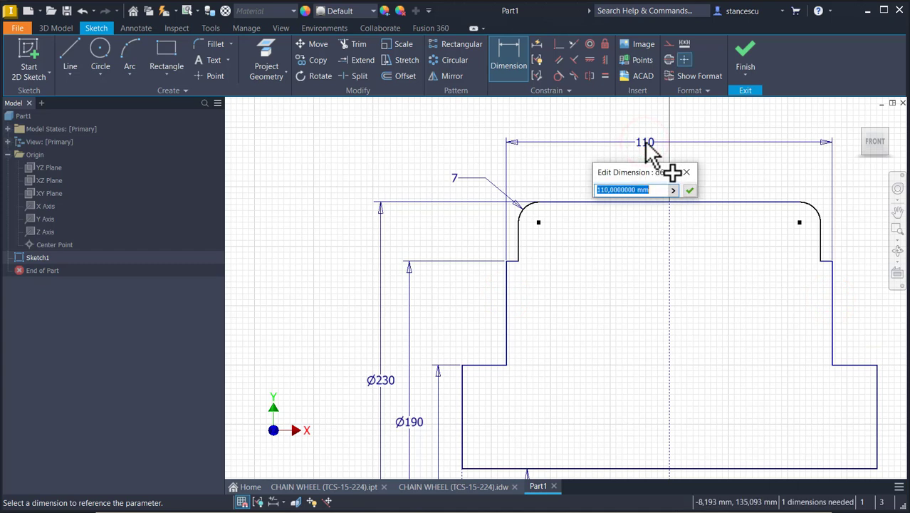
key("Return")
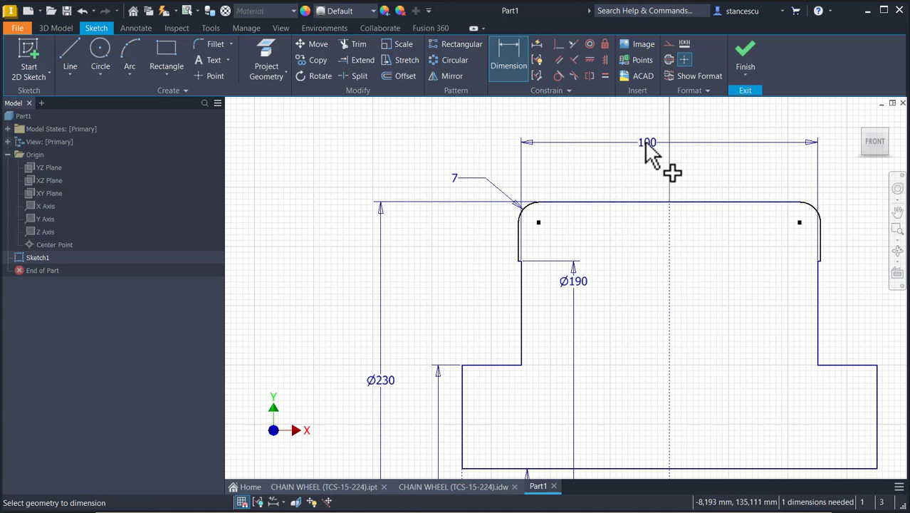
Dimension the distance between the topmost section's two vertical side lines as 88 mm.
left_click(515, 229)
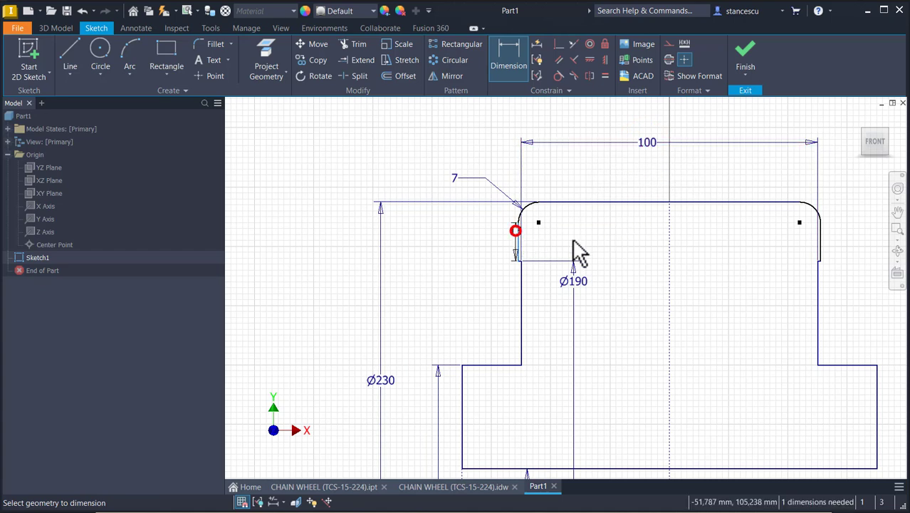
left_click(820, 233)
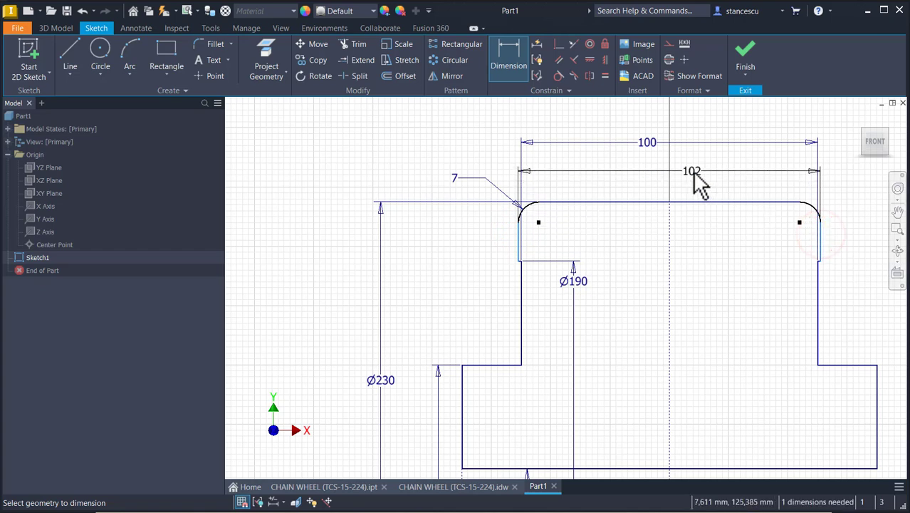
left_click(691, 173)
type("88")
key("Return")
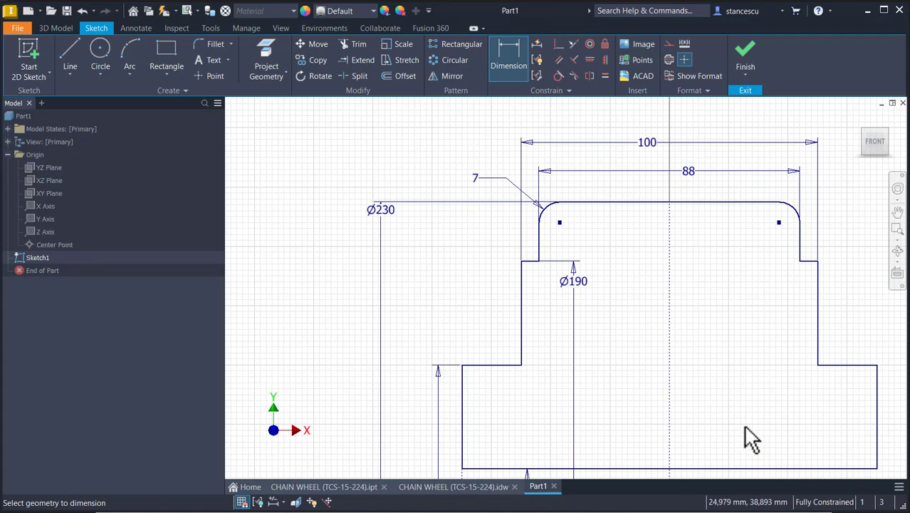
Finish the half-section sketch and revolve its profile a full 360 degrees around the centerline into a new solid.
key("Home")
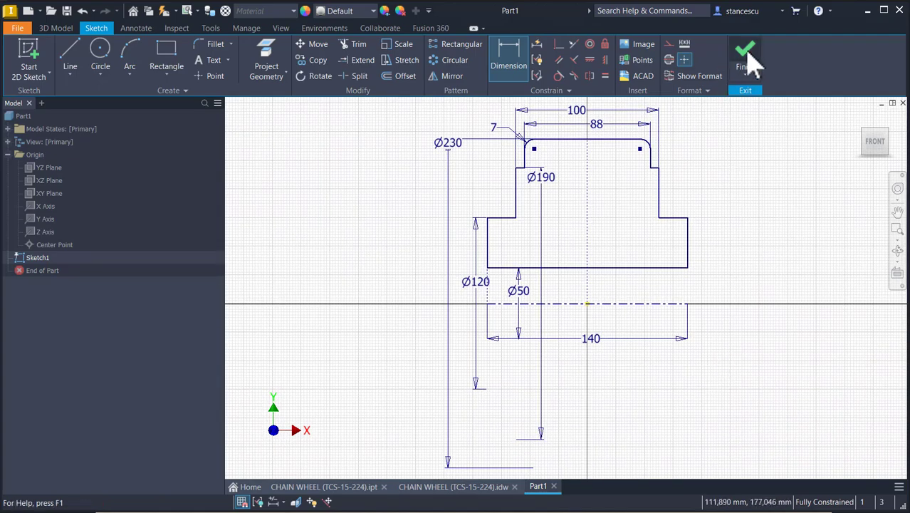
left_click(747, 63)
key("F6")
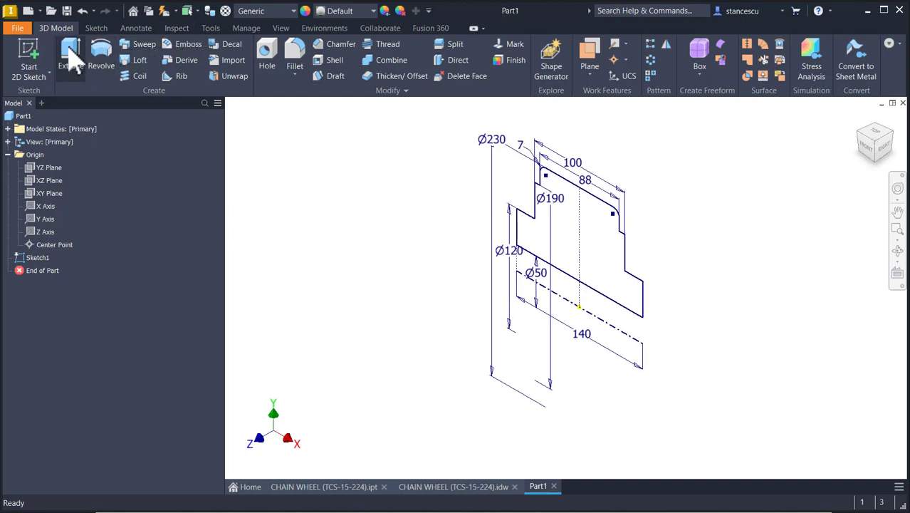
left_click(103, 59)
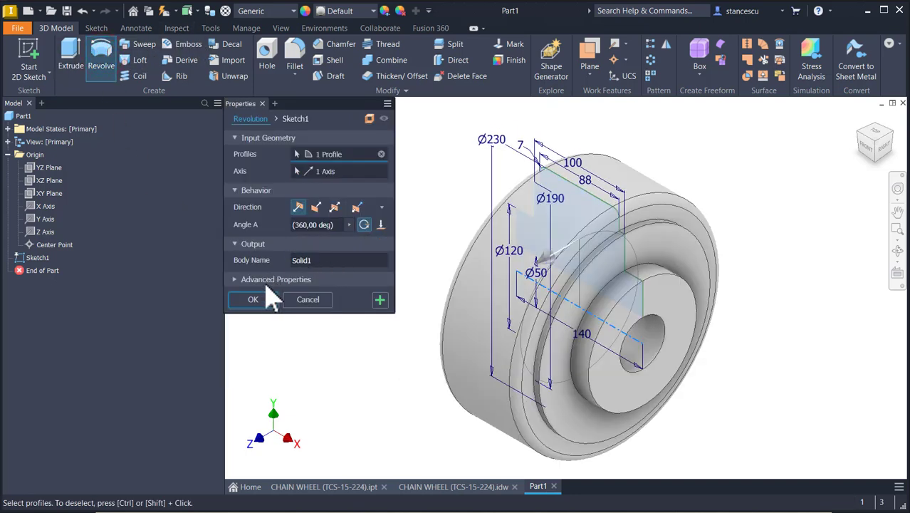
left_click(262, 298)
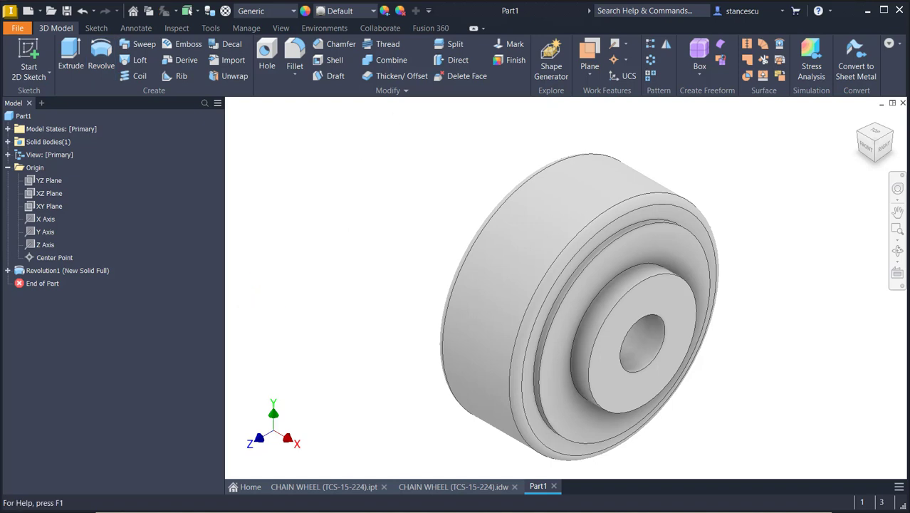
Start a new sketch on the YZ plane and slice the solid's display at the sketch plane.
left_click(39, 181)
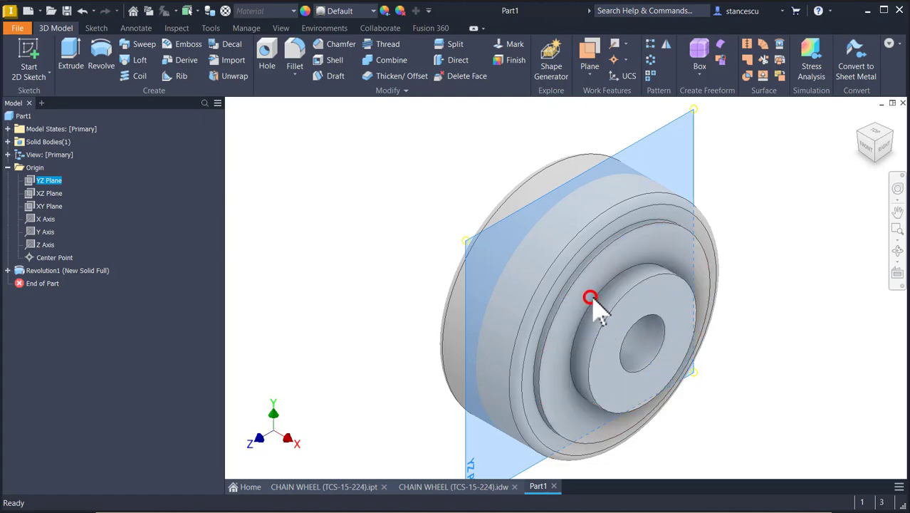
key("s")
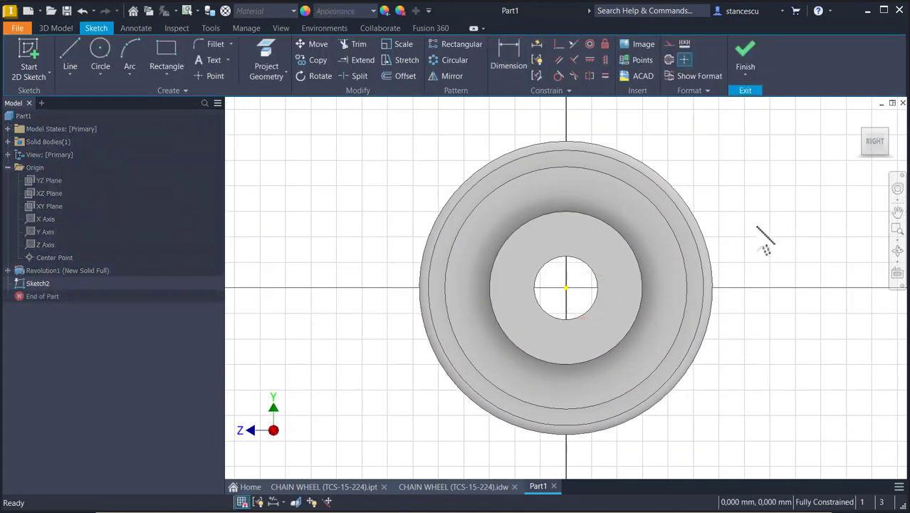
key("F7")
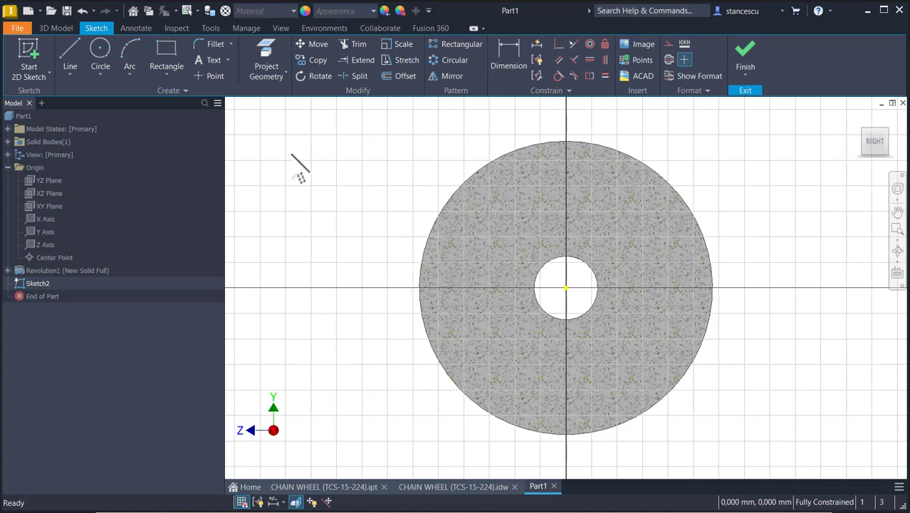
Draw a 175 mm diameter circle centered on the origin.
left_click(100, 48)
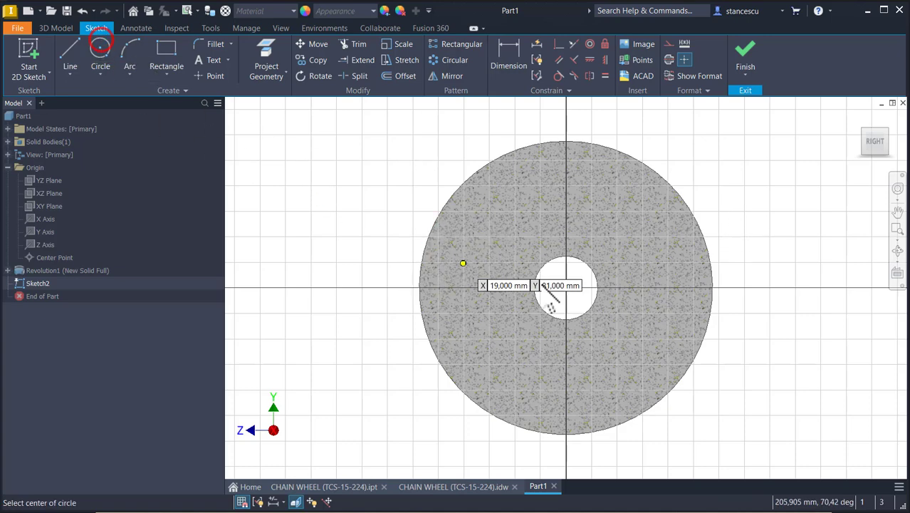
left_click(566, 288)
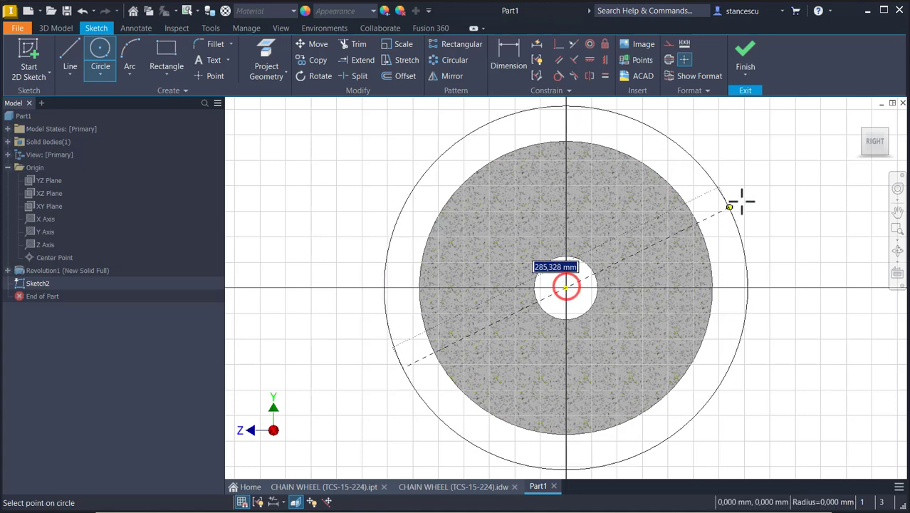
type("175")
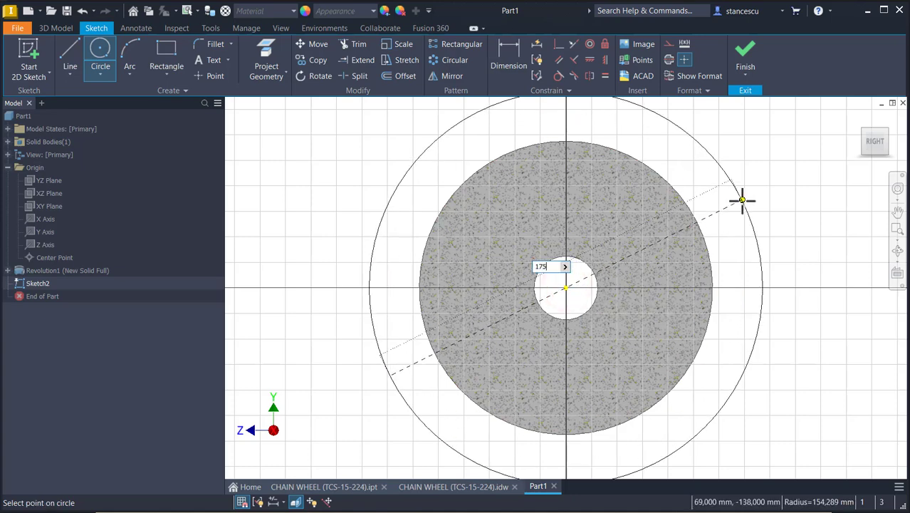
key("Return")
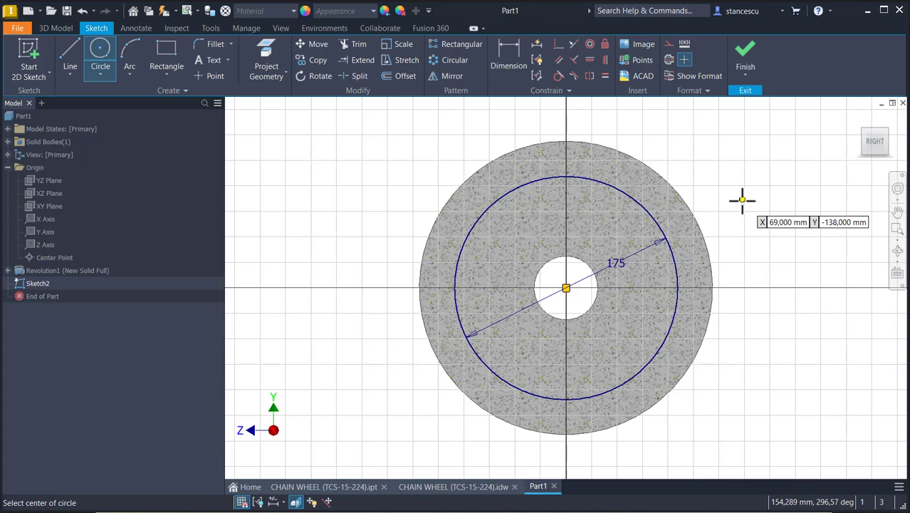
Draw a horizontal chord about 58 mm long across the upper part of the 175 mm circle.
left_click(79, 68)
left_click(529, 184)
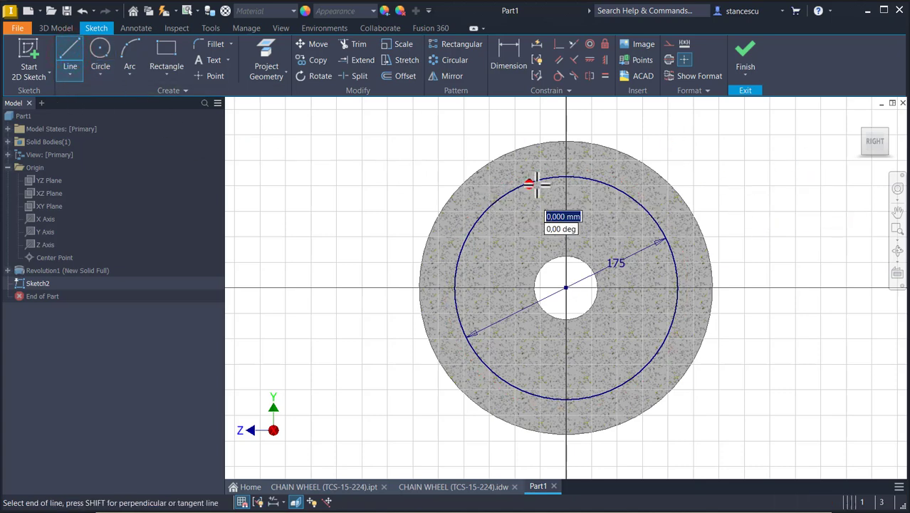
double_click(603, 183)
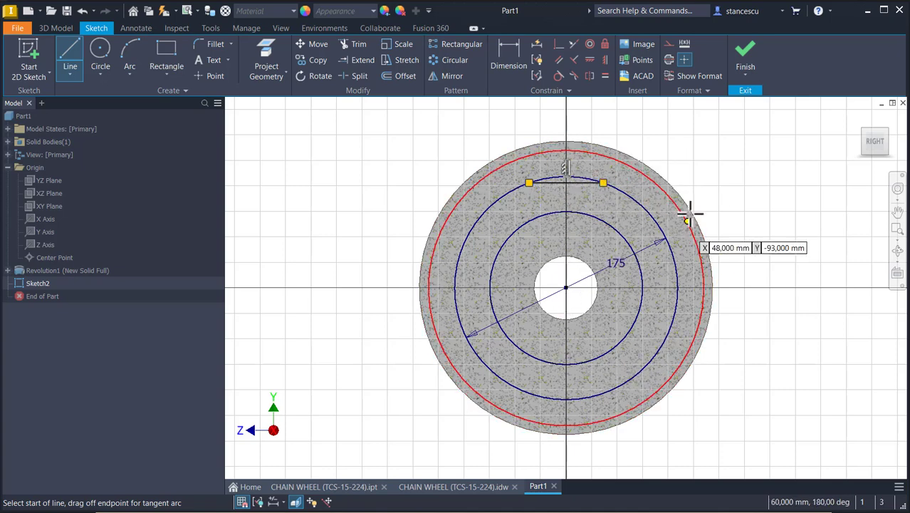
key("Escape")
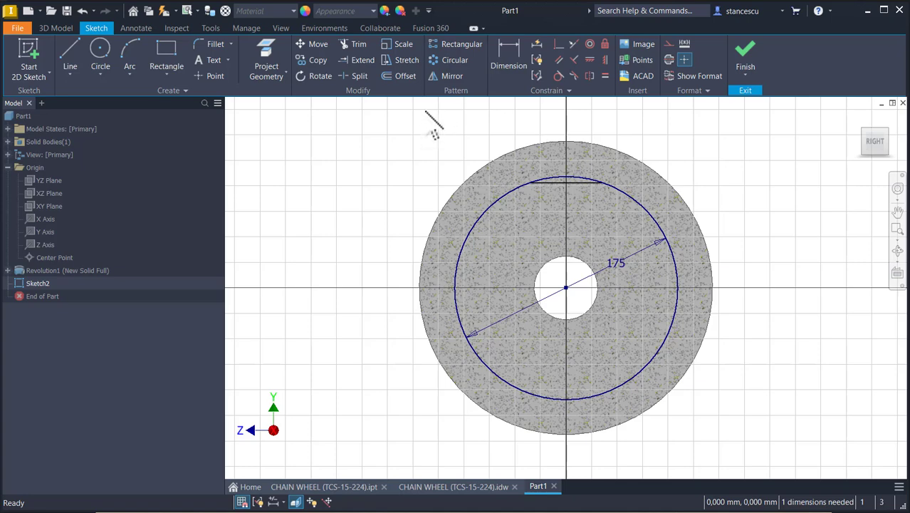
Dimension the horizontal chord's length as 36 mm.
left_click(507, 57)
left_click(545, 184)
left_click(551, 119)
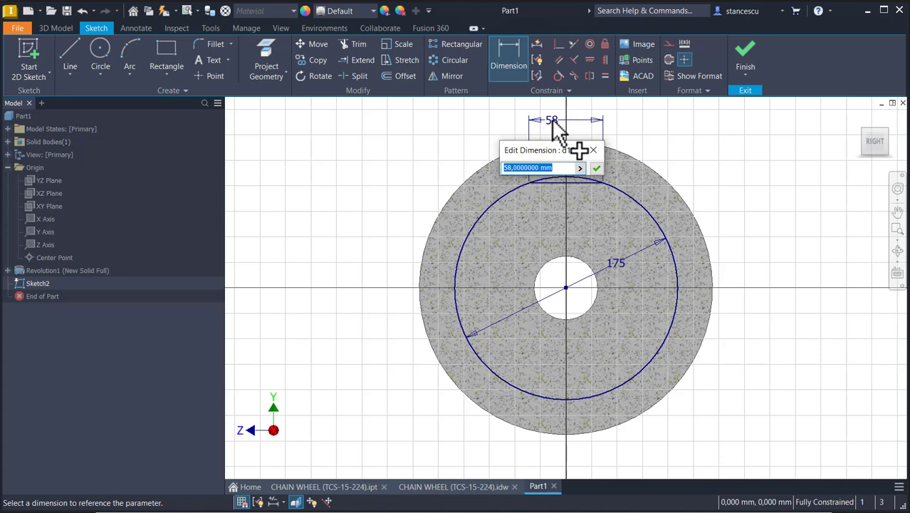
type("36")
key("Return")
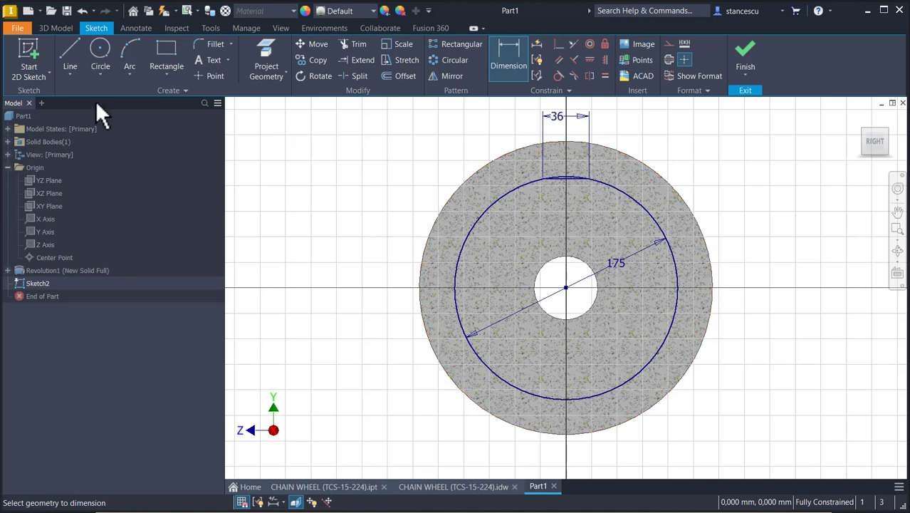
Draw a closed pocket profile around the chord with straight sides and flat ends, using tangent lower corner arcs of about 31 mm and 41 mm radius.
left_click(126, 53)
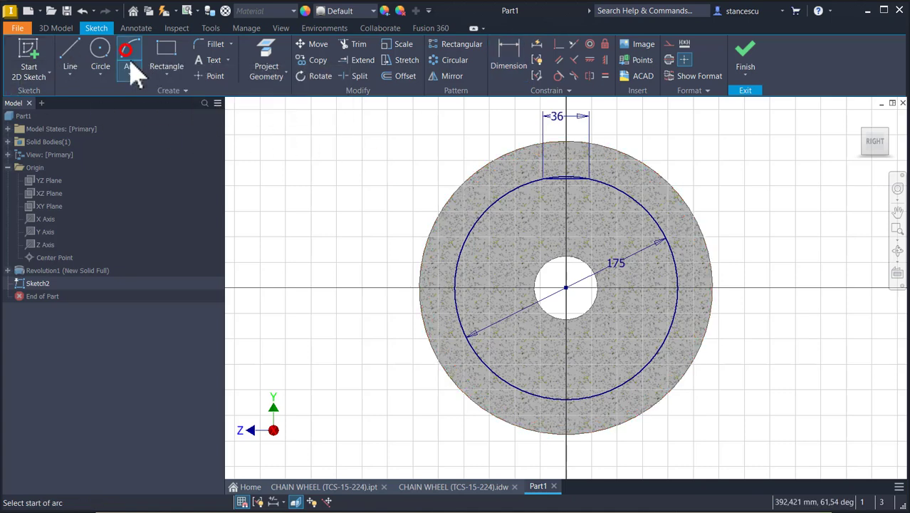
left_click(69, 54)
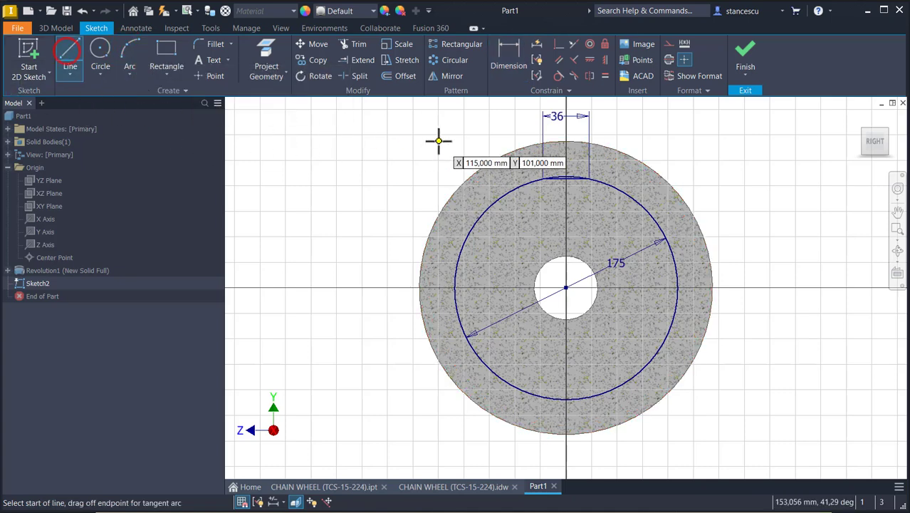
left_click(498, 128)
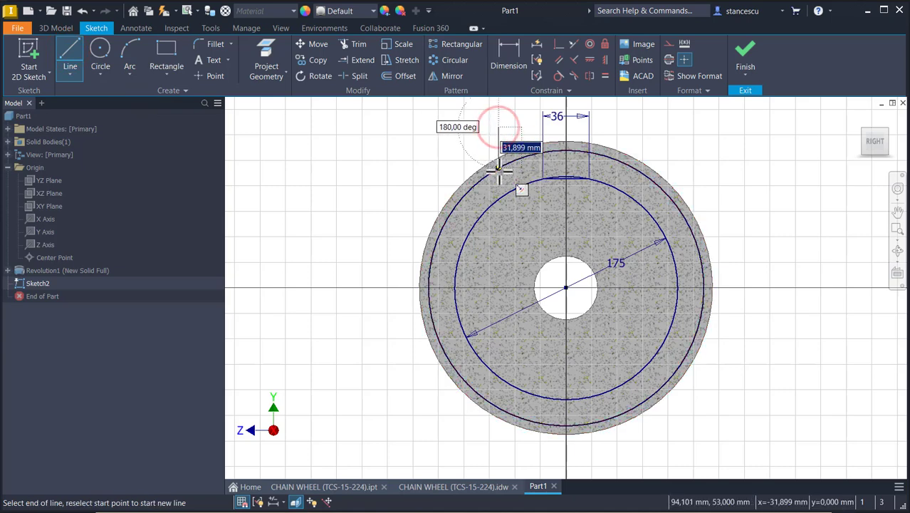
left_click(498, 175)
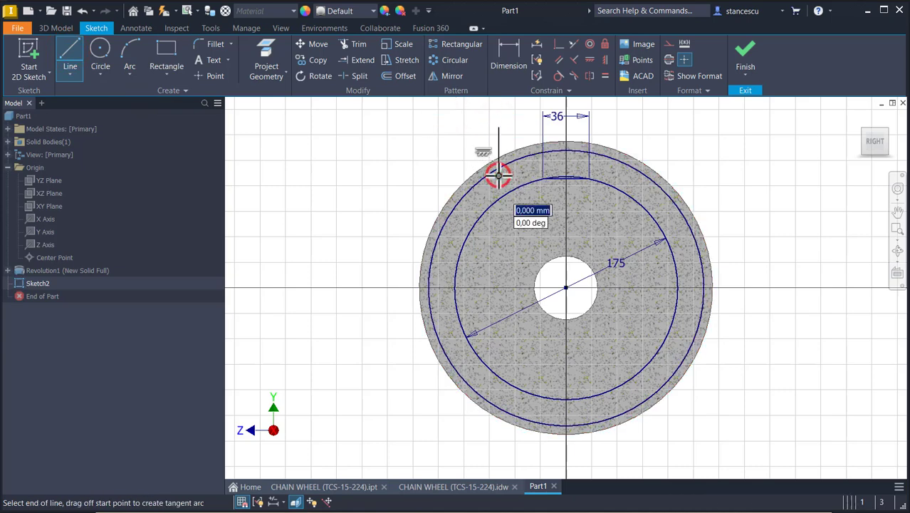
left_click_drag(498, 175, 528, 215)
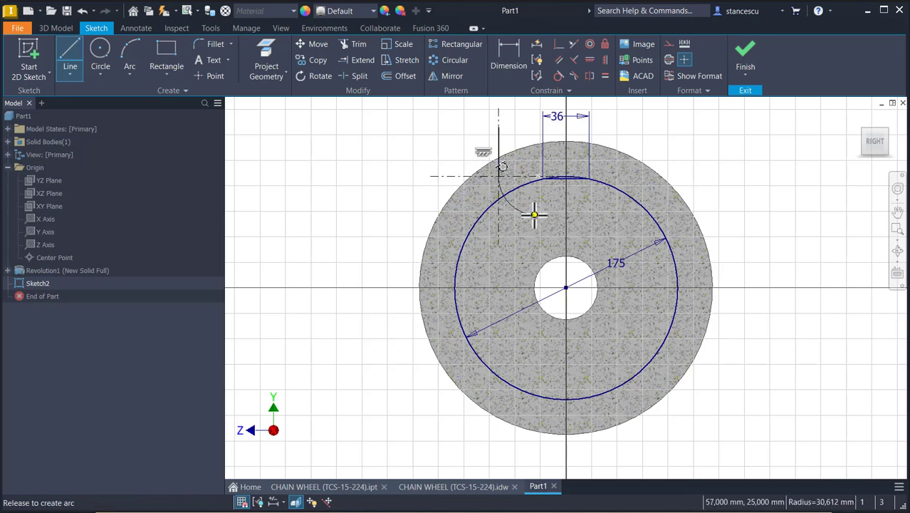
left_click_drag(534, 214, 533, 214)
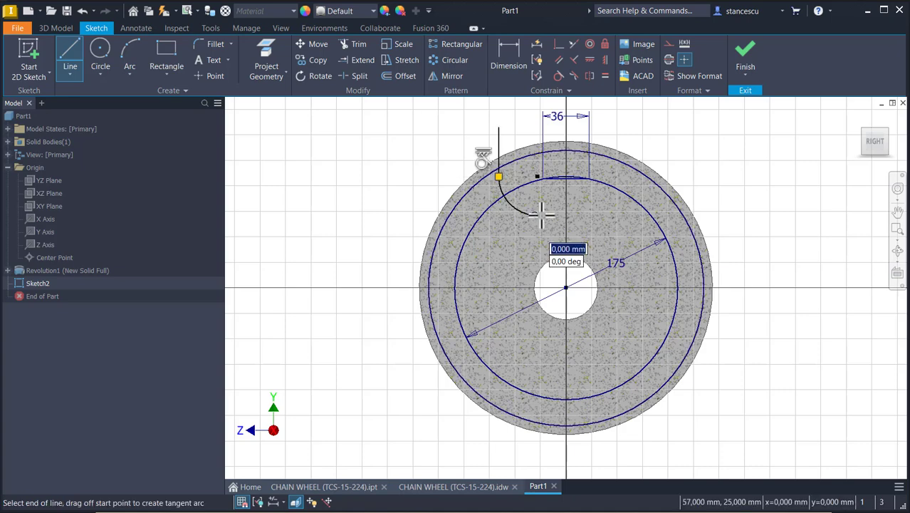
left_click(603, 214)
left_click_drag(604, 214, 651, 165)
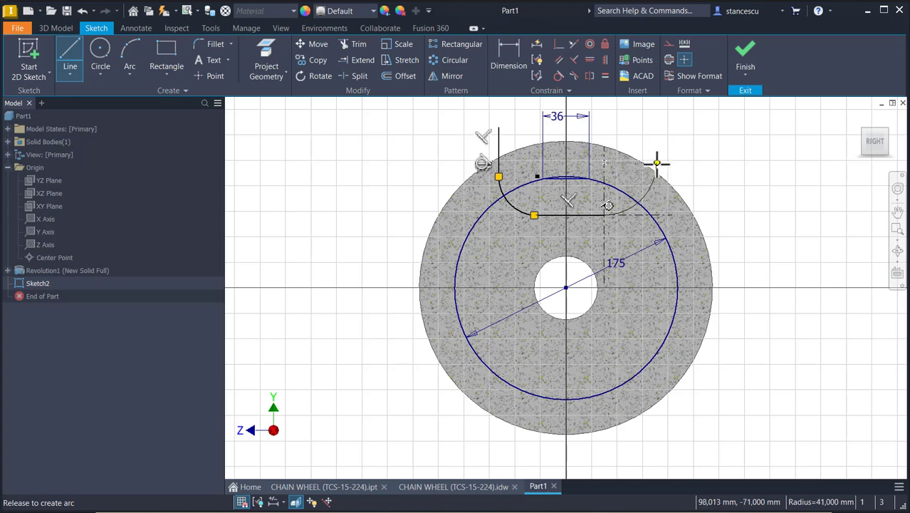
left_click_drag(656, 163, 656, 163)
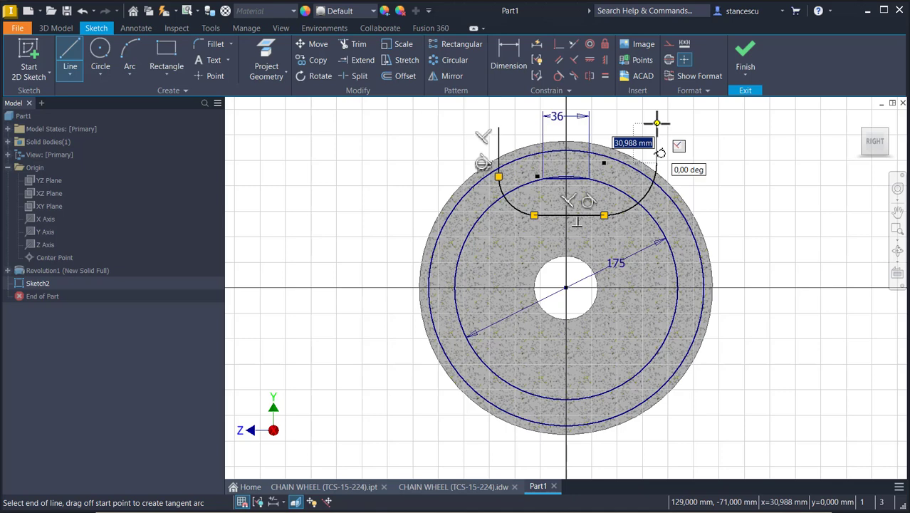
left_click(656, 127)
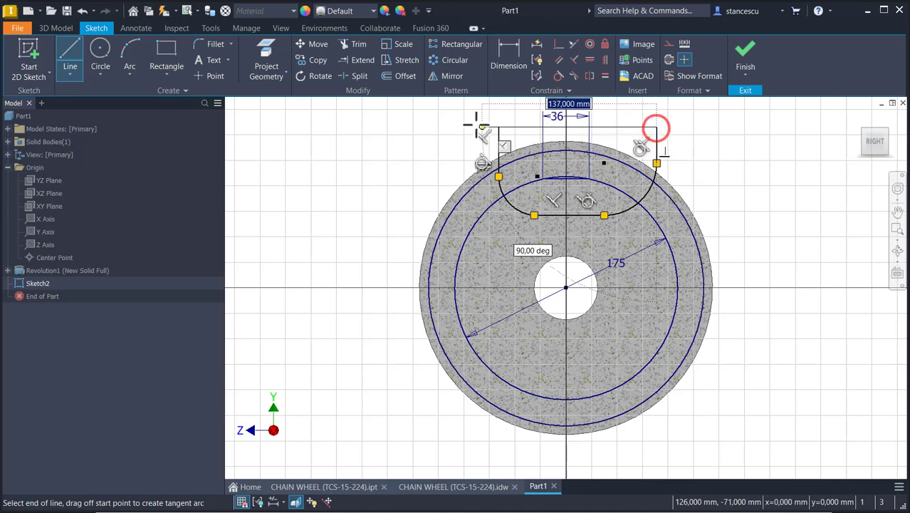
left_click(499, 126)
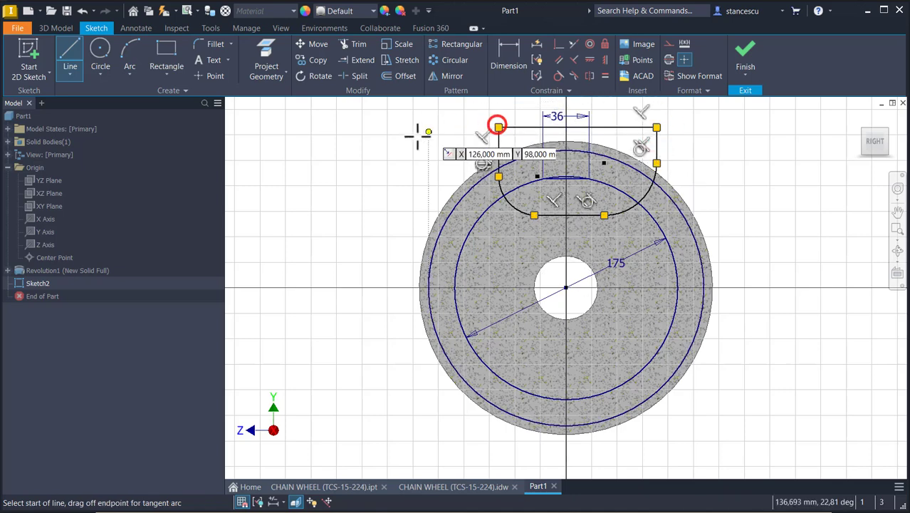
key("Escape")
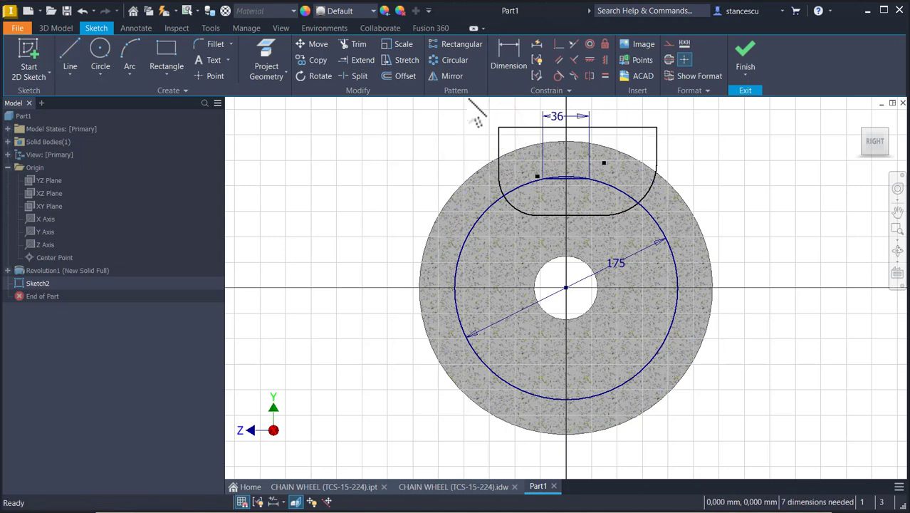
Make the centers of the pocket profile's two corner arcs coincident with the endpoints of the 36 mm chord.
left_click(556, 45)
left_click(545, 178)
left_click(543, 178)
left_click(606, 163)
left_click(592, 178)
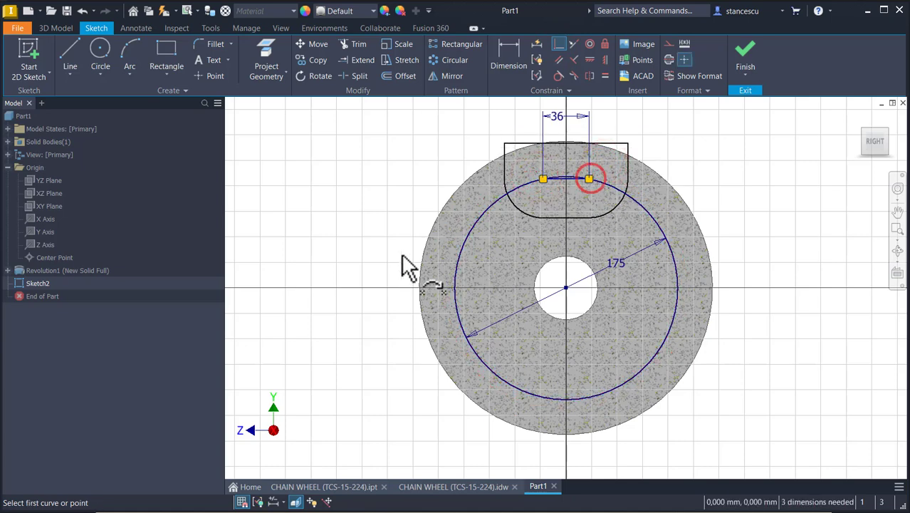
Project the wheel's outer circular edge into the sketch and make the pocket profile's upper line tangent to it.
key("l")
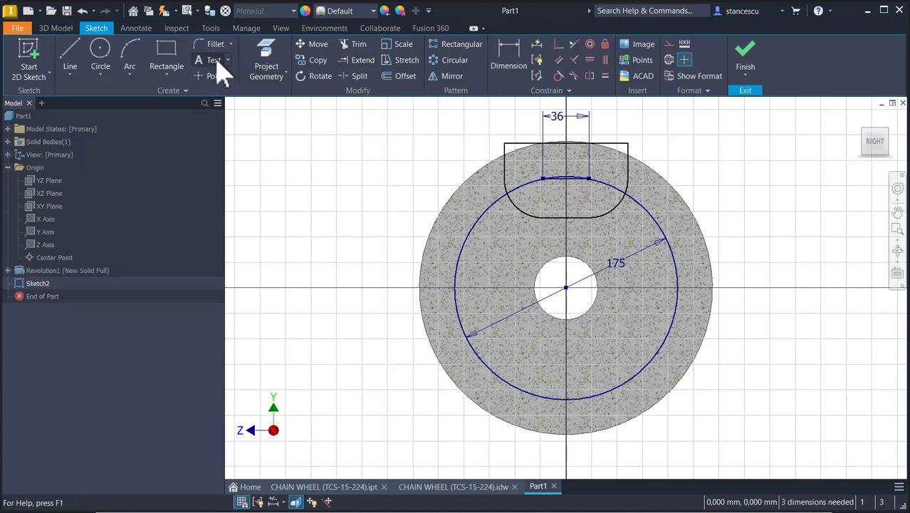
left_click(266, 58)
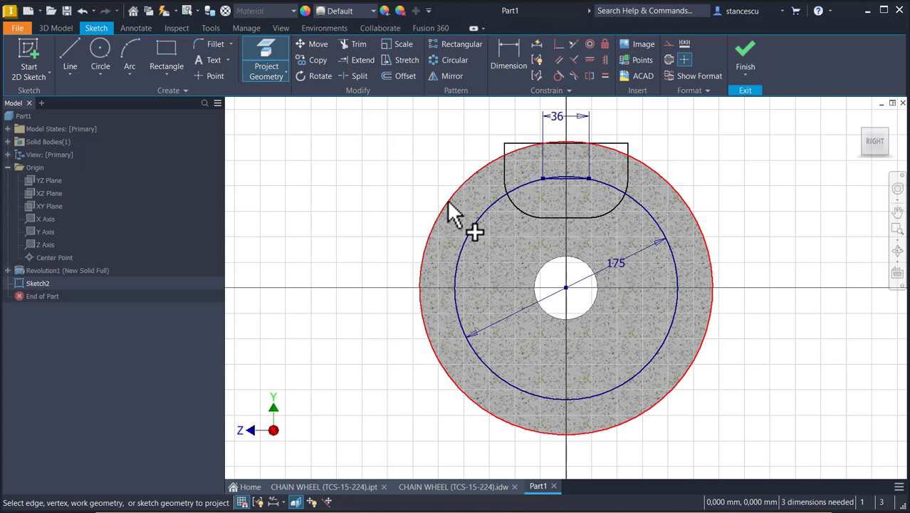
left_click(559, 75)
left_click(605, 144)
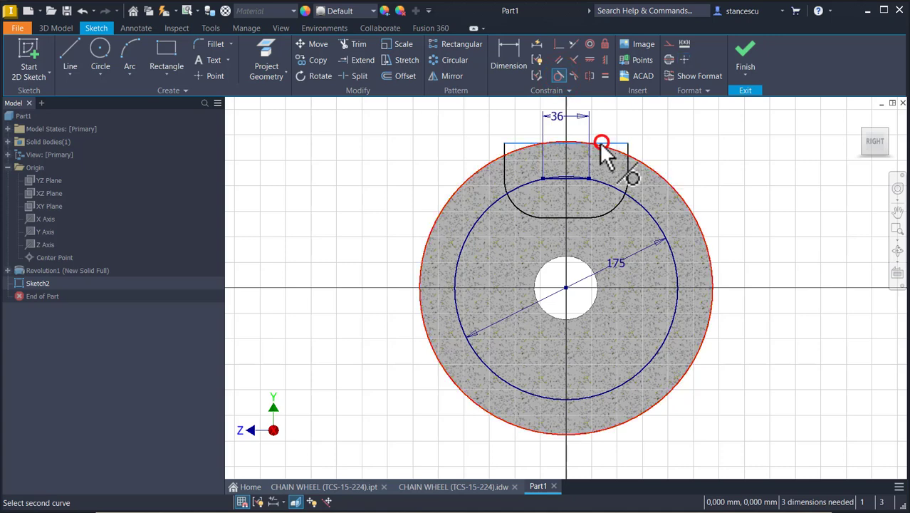
left_click(564, 136)
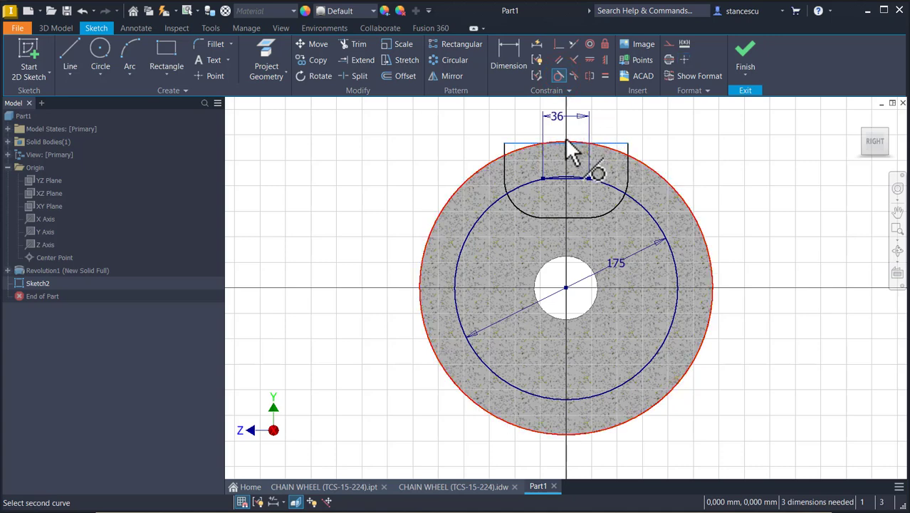
scroll(567, 139, "up", 3)
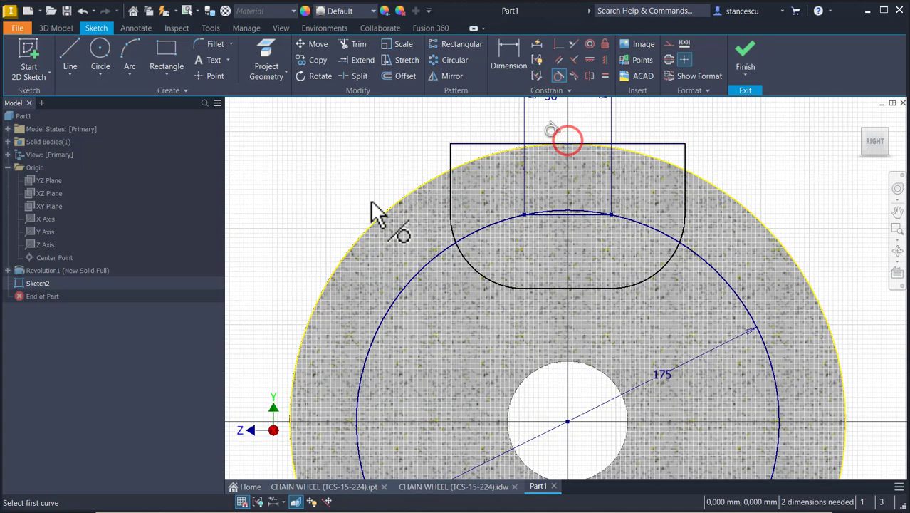
scroll(364, 208, "down", 3)
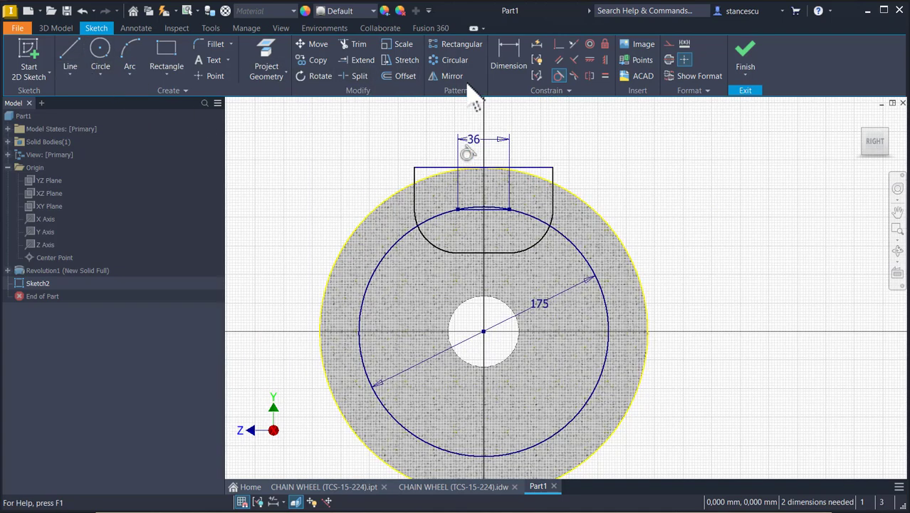
Dimension the radius of the pocket profile's left corner arc as 29 mm.
left_click(509, 55)
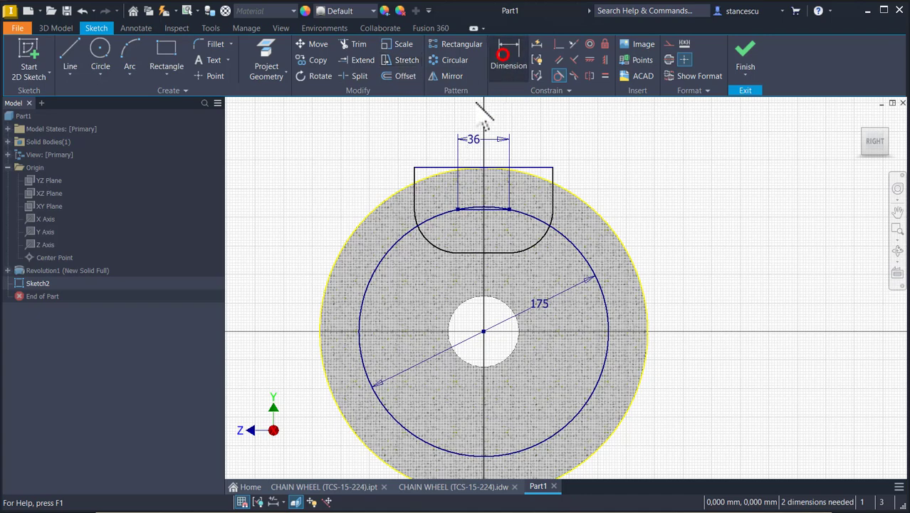
left_click(425, 239)
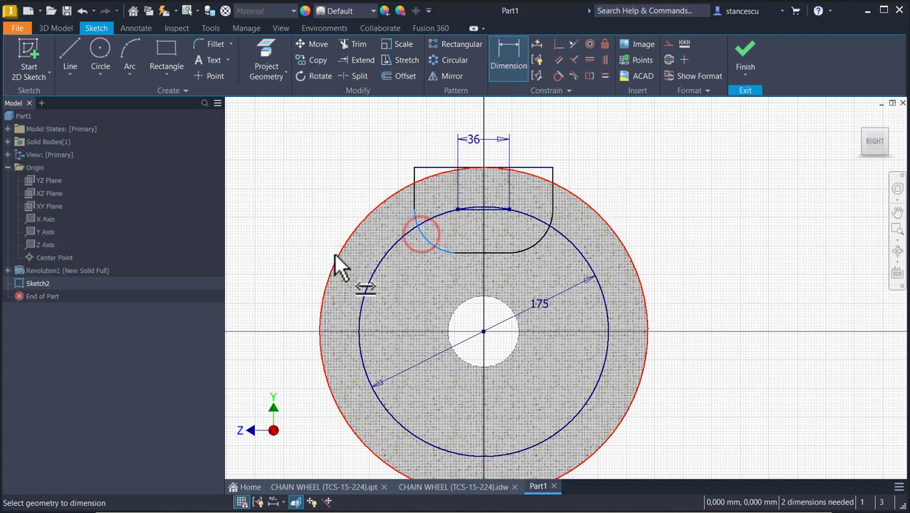
left_click(310, 235)
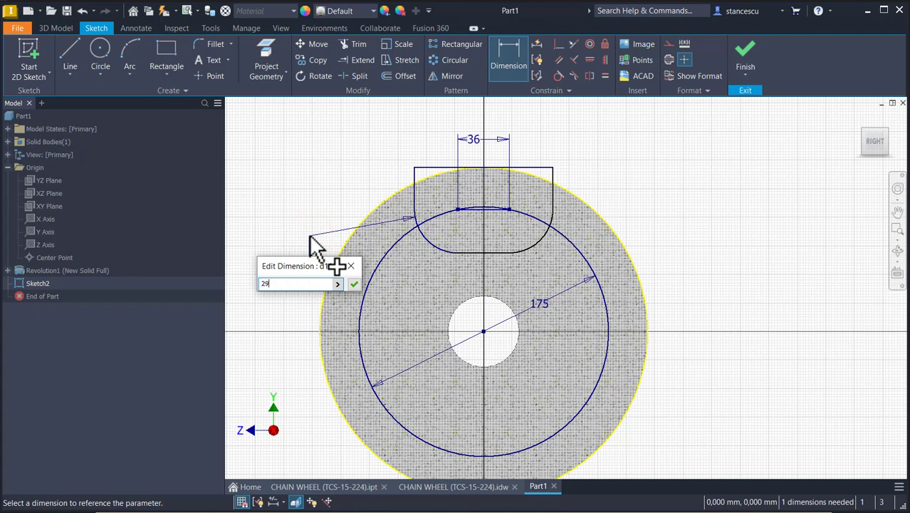
key("Return")
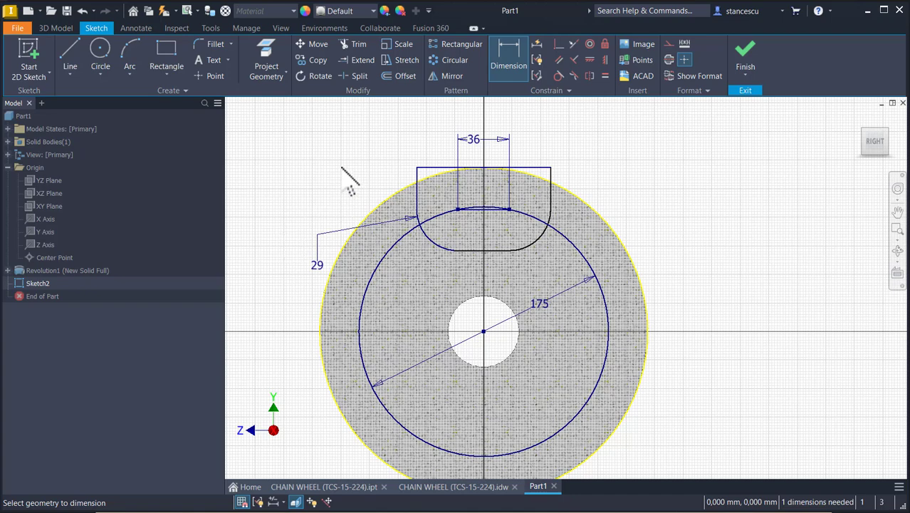
key("Escape")
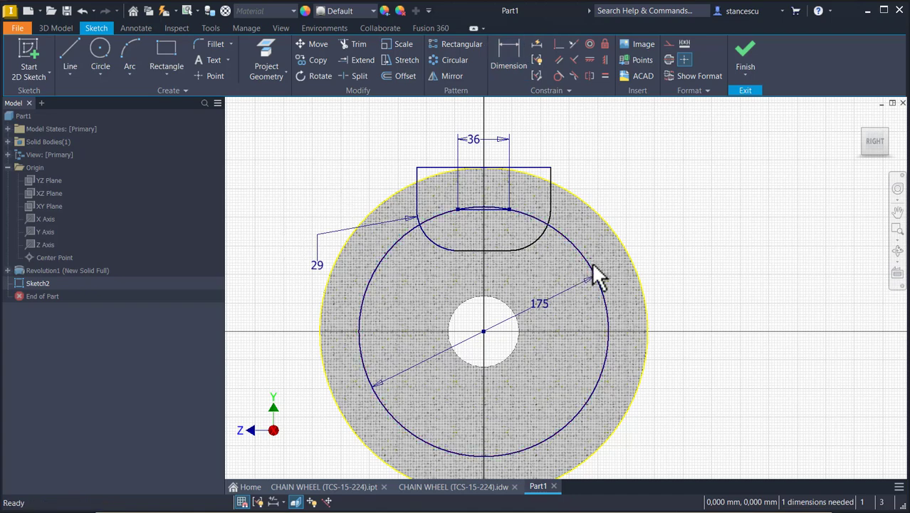
Convert the 175 mm circle and the projected outer circle to construction geometry.
left_click(592, 264)
left_click(588, 265)
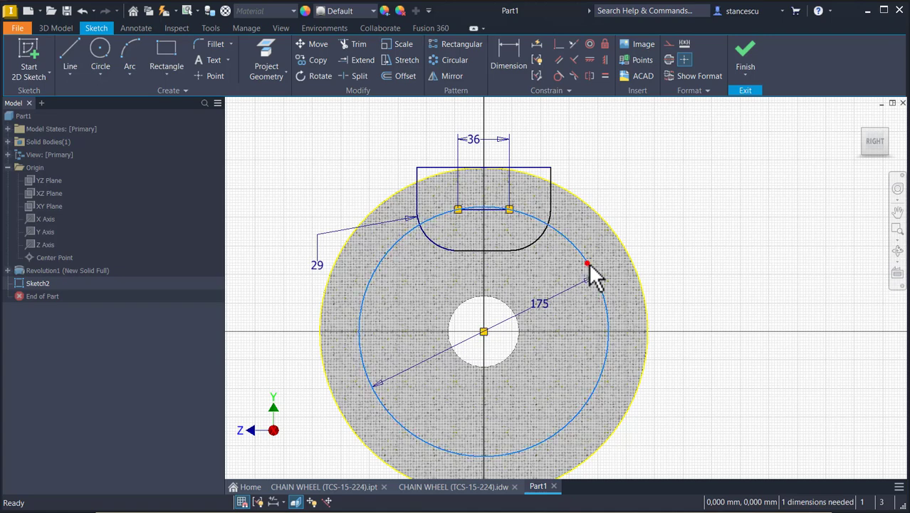
left_click(668, 44)
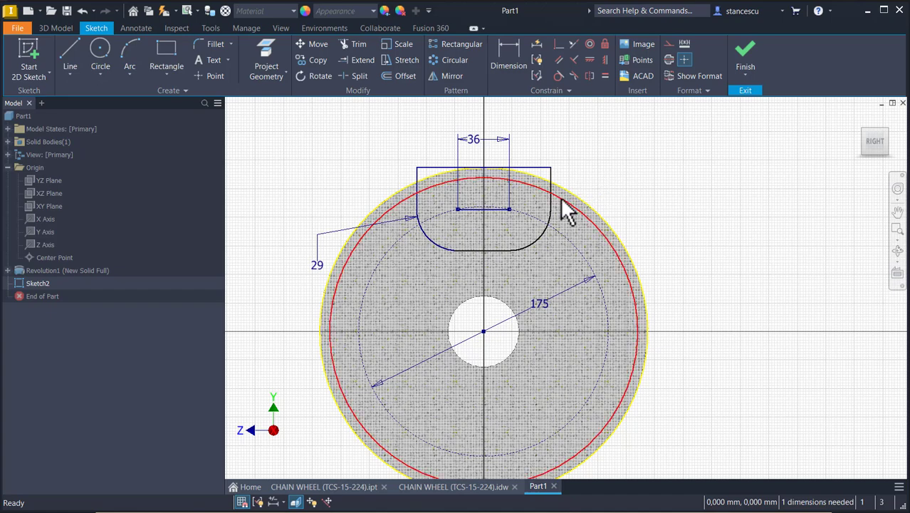
left_click(619, 199)
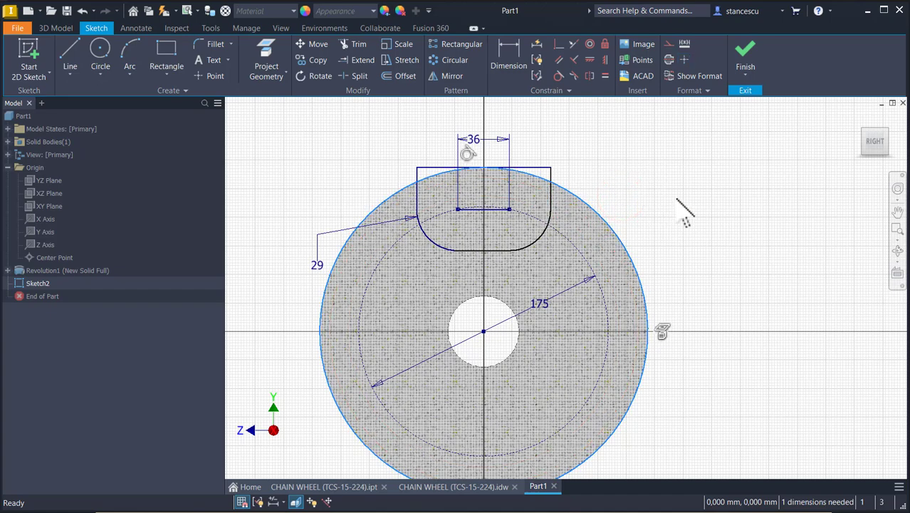
left_click(668, 45)
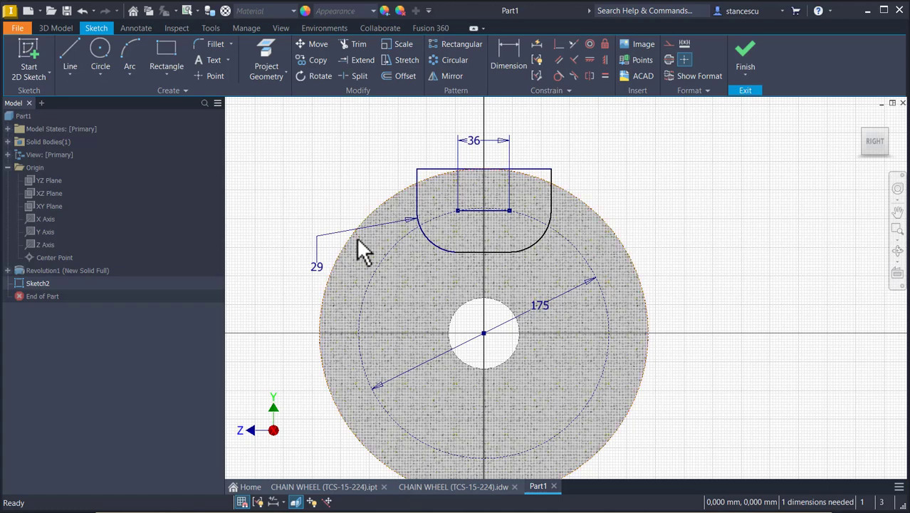
Make the pocket profile's left corner arc tangent to its bottom line and finish the sketch.
left_click_drag(548, 237, 437, 271)
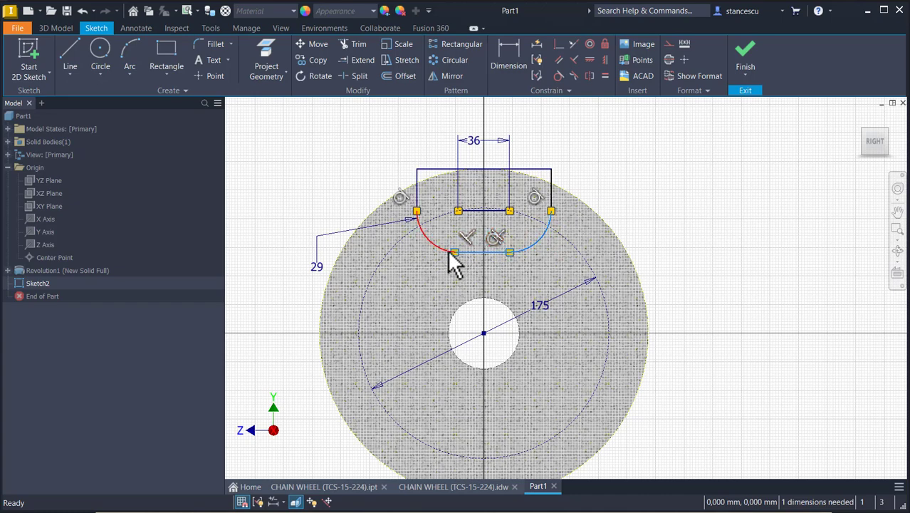
left_click(396, 279)
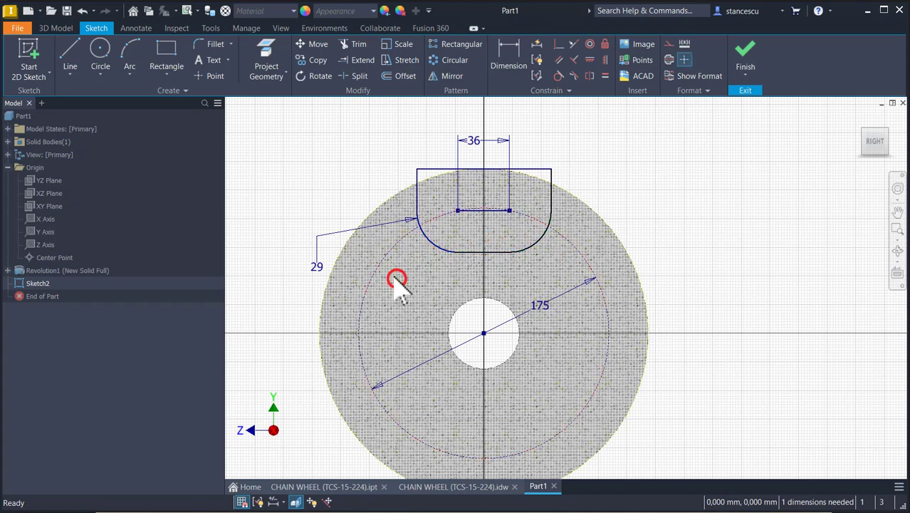
left_click(558, 76)
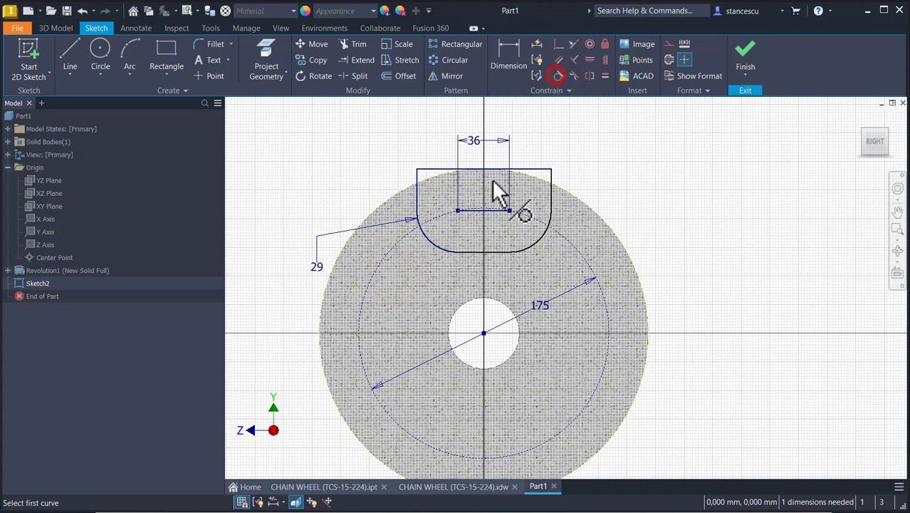
left_click(438, 249)
left_click(470, 250)
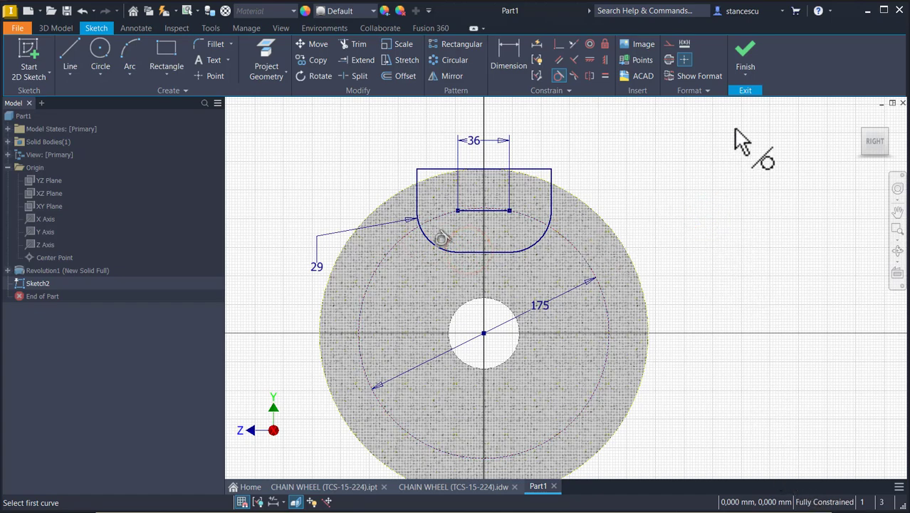
left_click(746, 61)
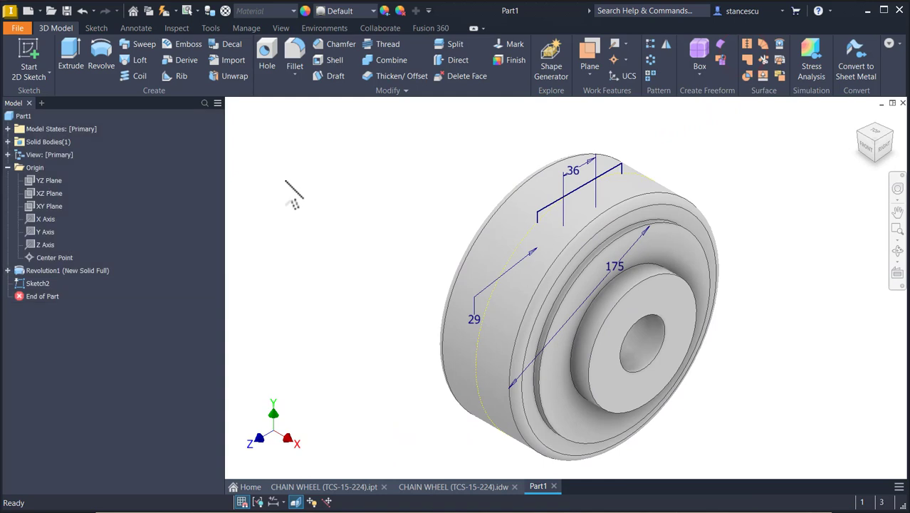
Extrude the pocket profile as a symmetric cut with a total distance of 18 mm.
left_click(71, 57)
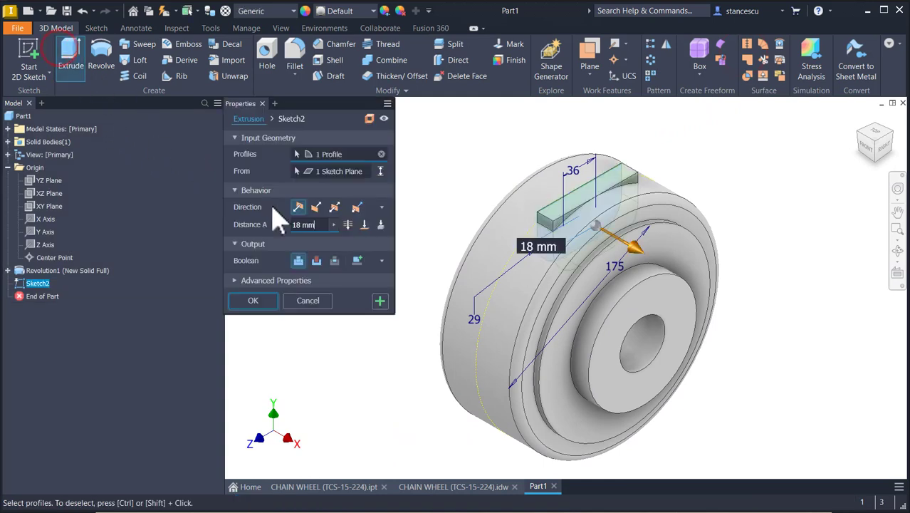
left_click(334, 206)
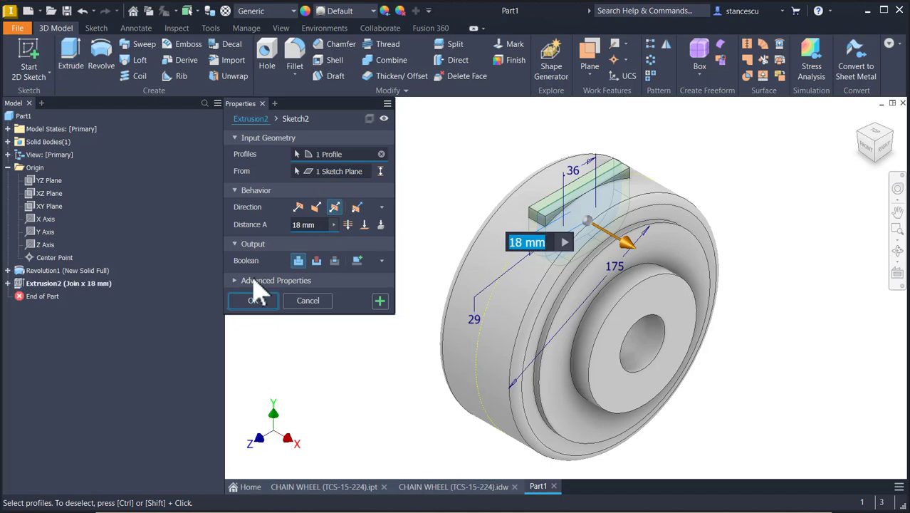
left_click(315, 260)
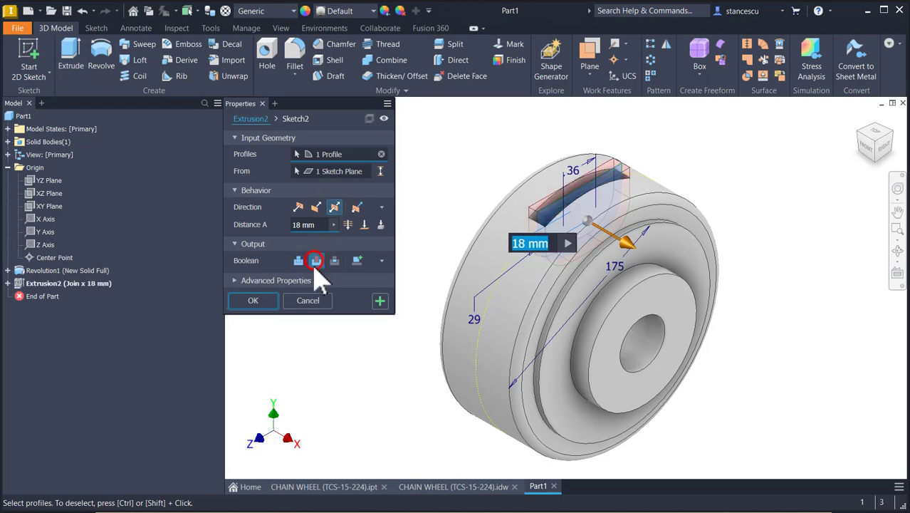
left_click(257, 300)
Fillet the pocket's floor edge chains along both side walls with a radius of 20/2 mm.
scroll(374, 251, "up", 3)
middle_click_drag(390, 236, 583, 404, "shift")
left_click(585, 405)
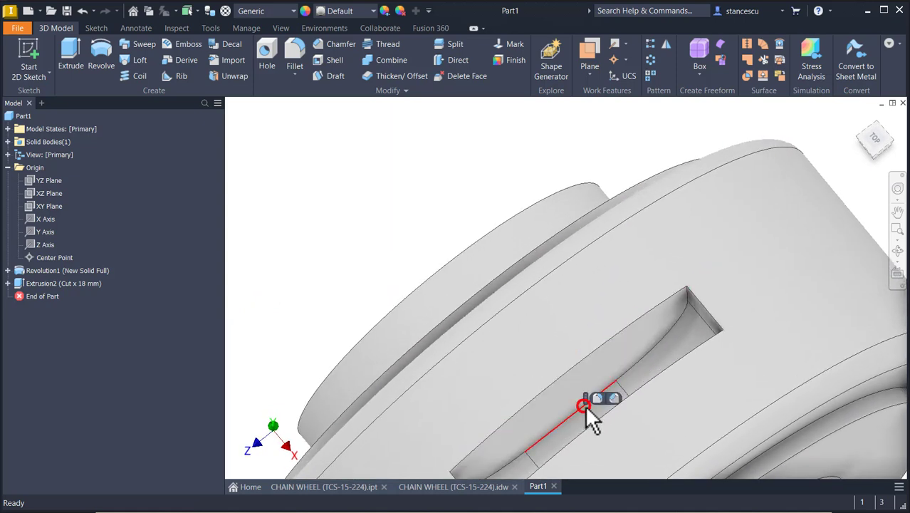
left_click(602, 399)
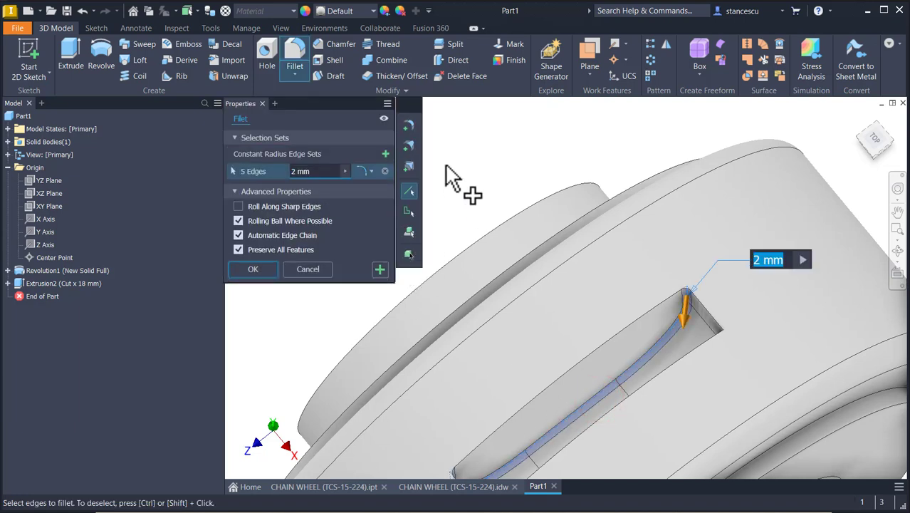
type("20")
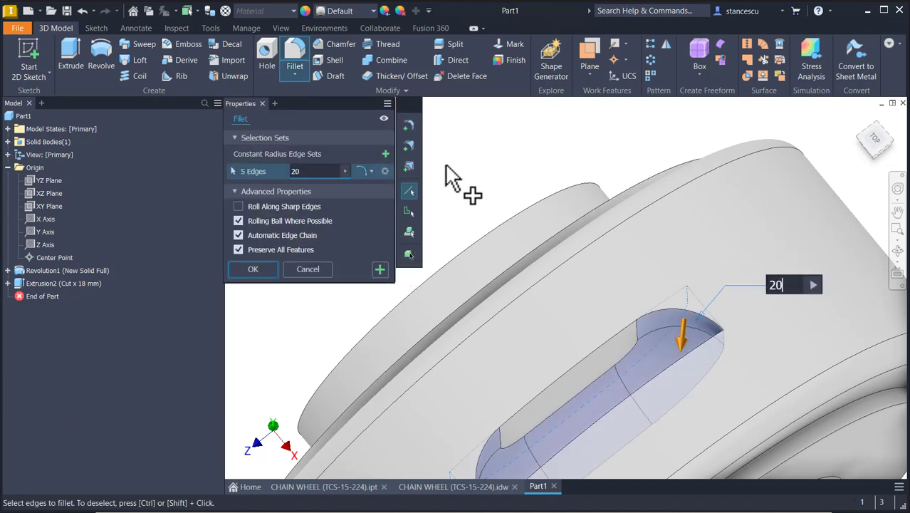
type("/2")
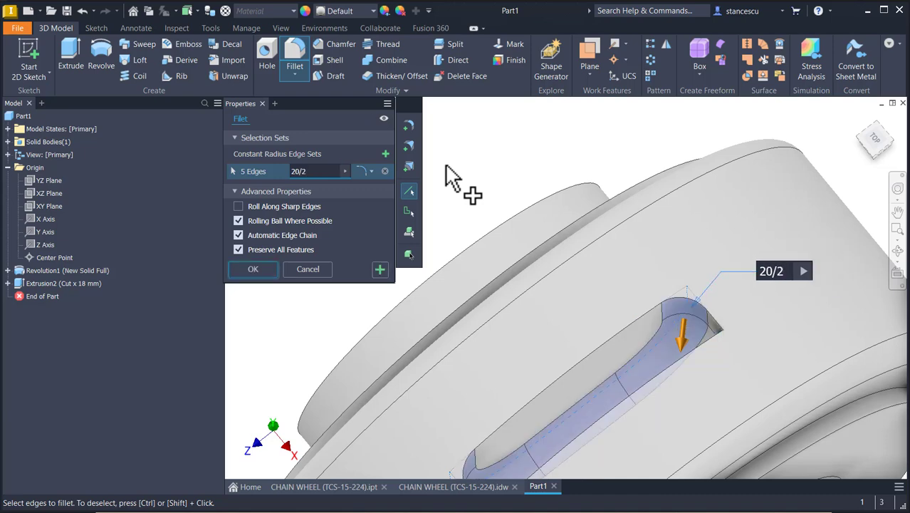
middle_click_drag(446, 166, 479, 276, "shift")
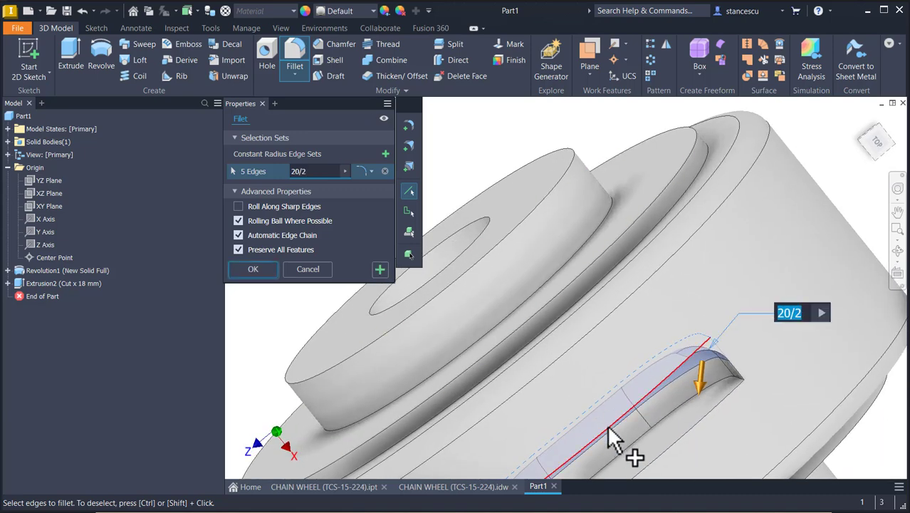
left_click(622, 445)
middle_click_drag(625, 471, 325, 308, "shift")
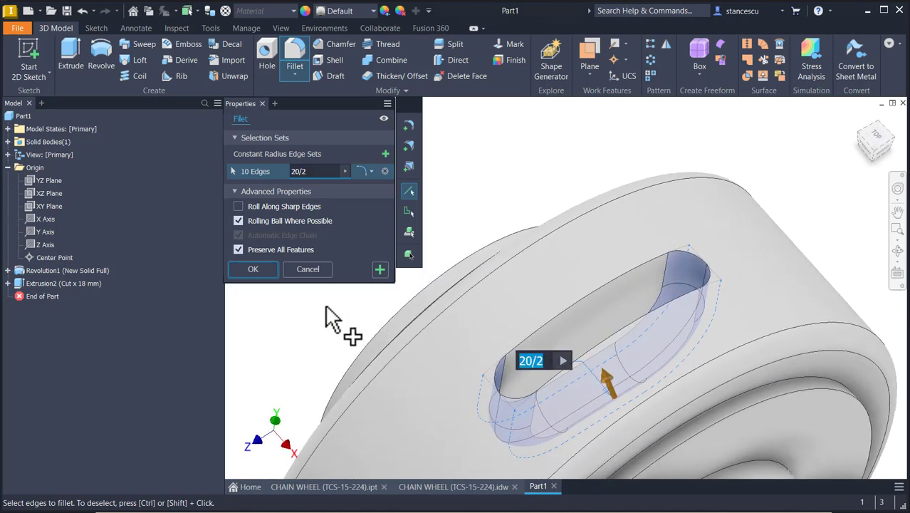
left_click(249, 269)
key("F6")
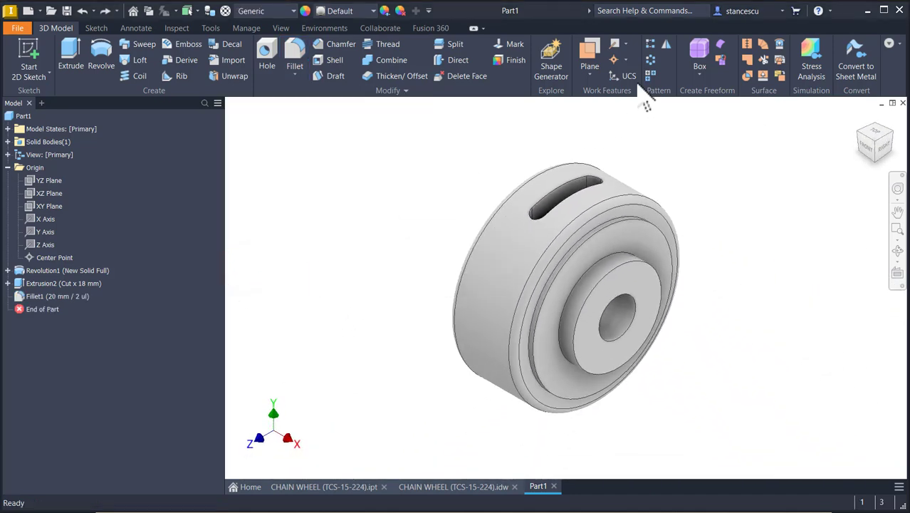
Circular-pattern the pocket cut and its fillet around the wheel's central axis with 5 occurrences over 360 degrees.
left_click(650, 60)
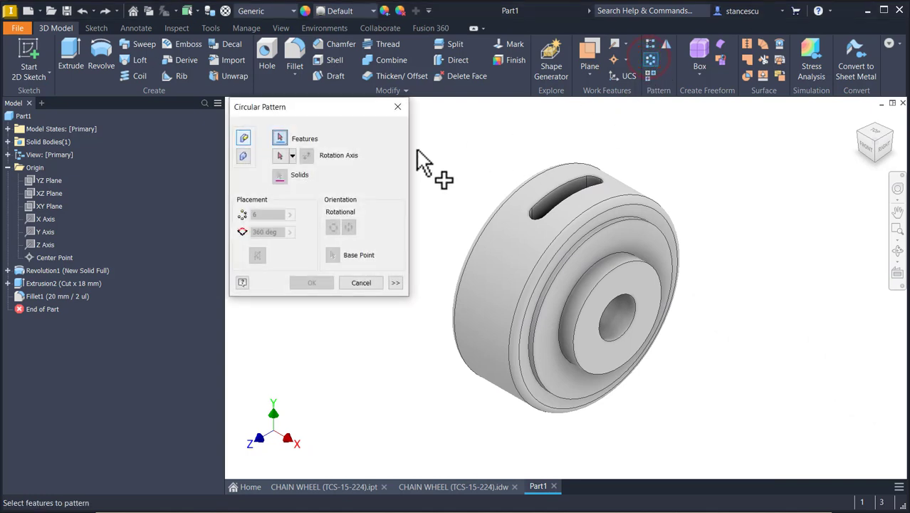
left_click(44, 293)
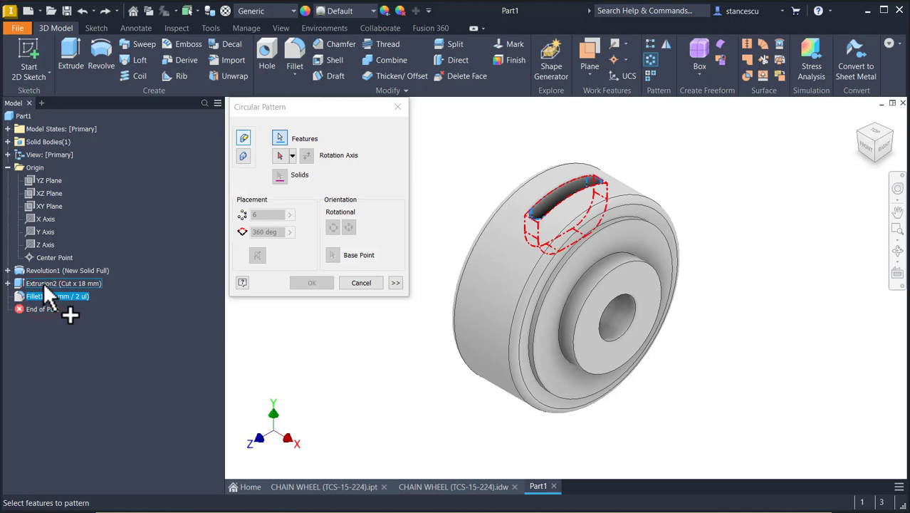
left_click(43, 282)
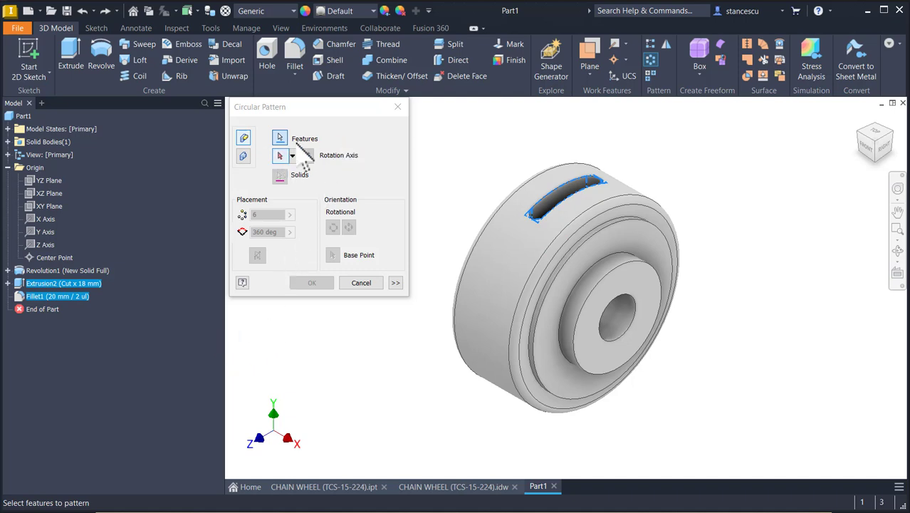
left_click(281, 158)
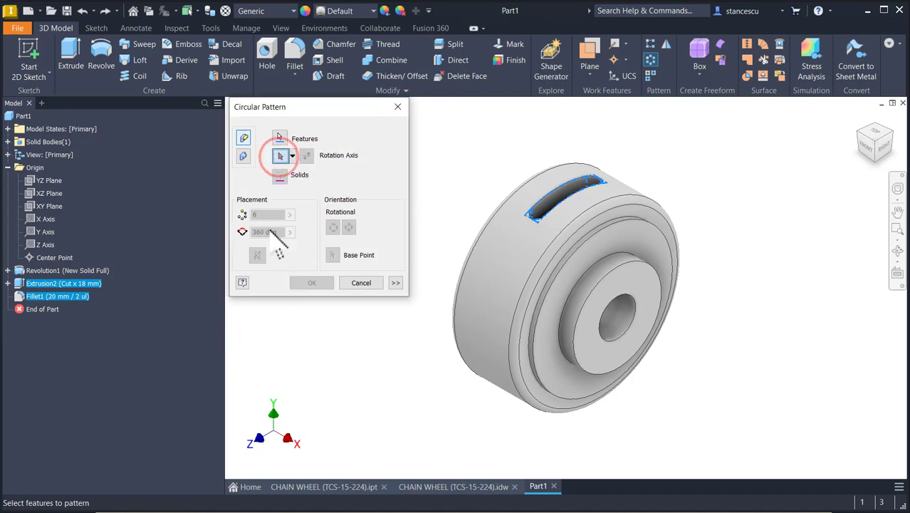
left_click(594, 287)
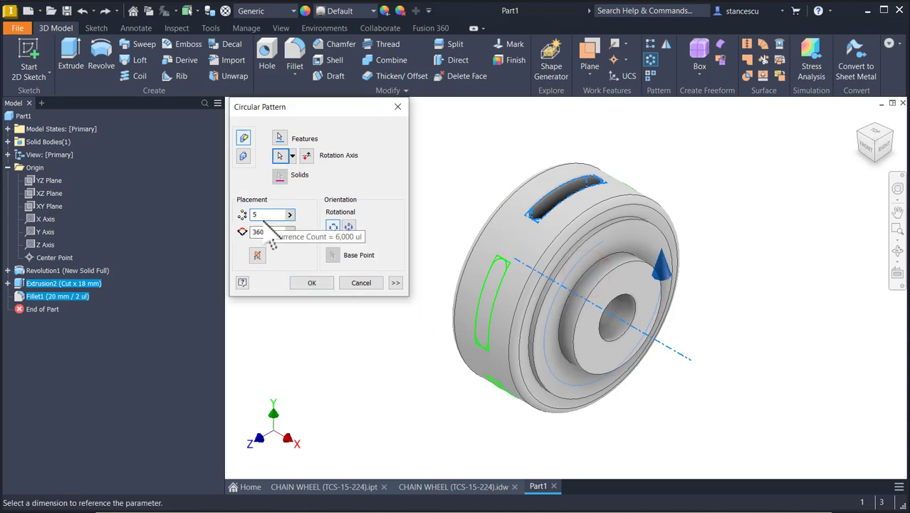
left_click(312, 284)
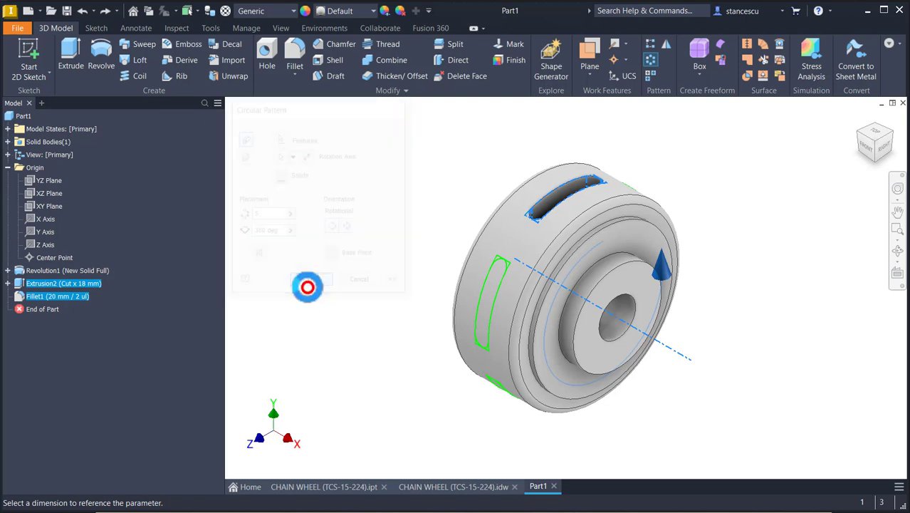
middle_click_drag(318, 317, 318, 316, "shift")
key("F6")
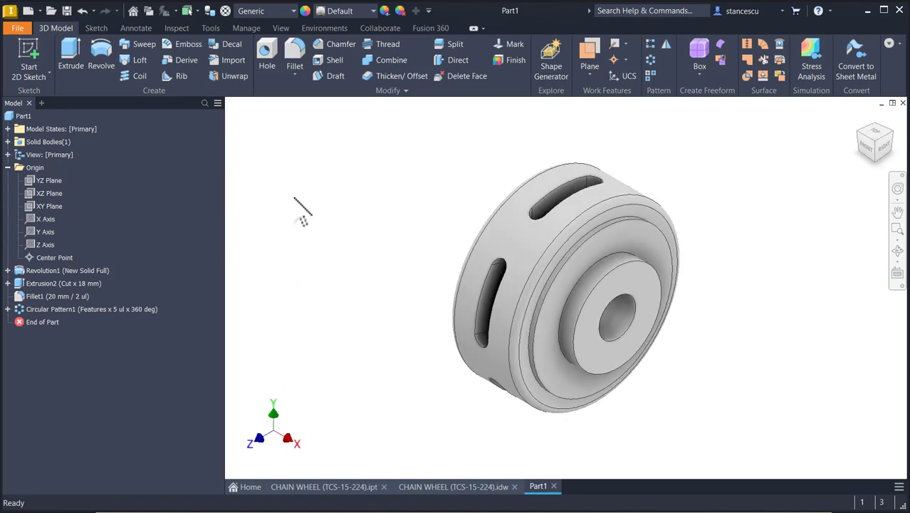
Examine the chain groove profile between the teeth and its dimensions in the CHAIN WHEEL (TCS-15-224).idw drawing, then return to Part1.
left_click(420, 487)
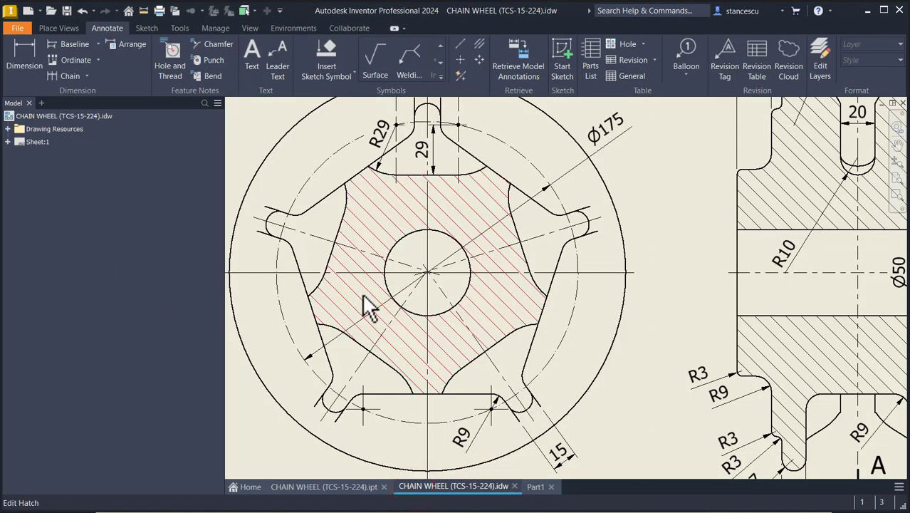
middle_click_drag(390, 226, 401, 284)
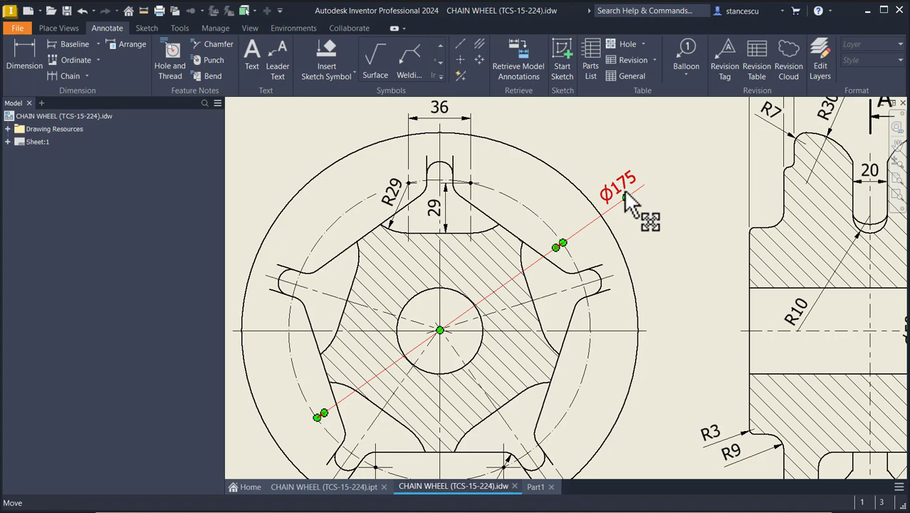
middle_click_drag(660, 231, 654, 183)
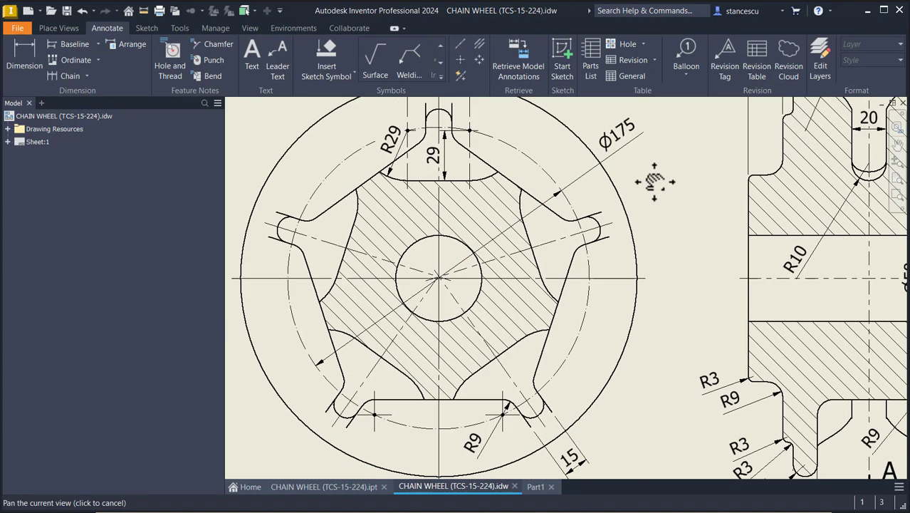
middle_click_drag(455, 372, 450, 349)
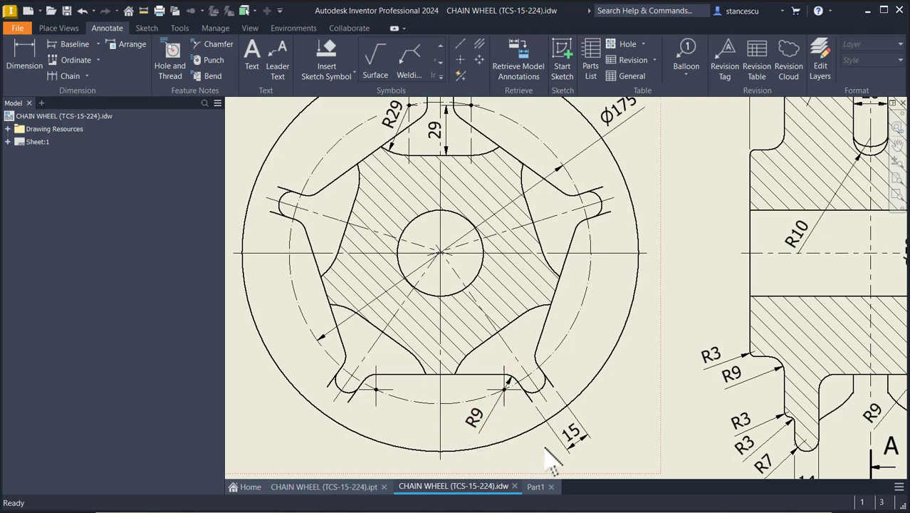
middle_click_drag(517, 289, 518, 383)
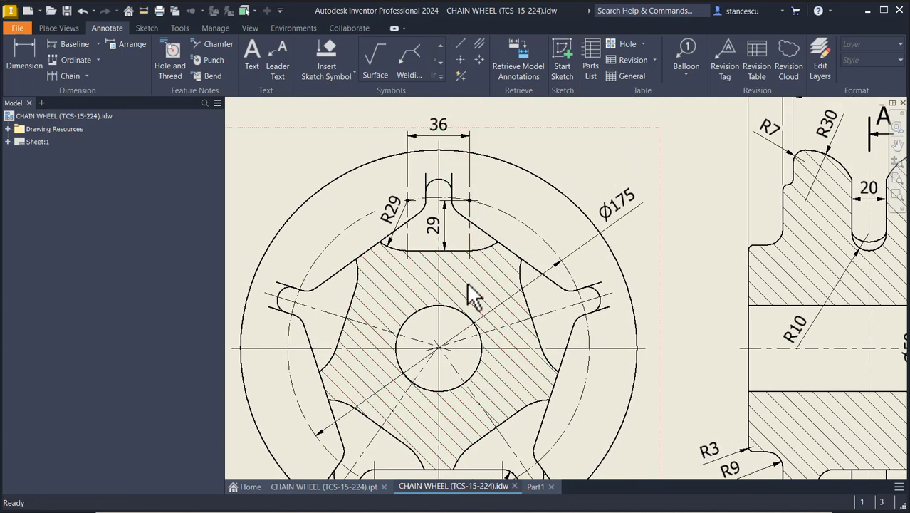
middle_click_drag(483, 350, 459, 239)
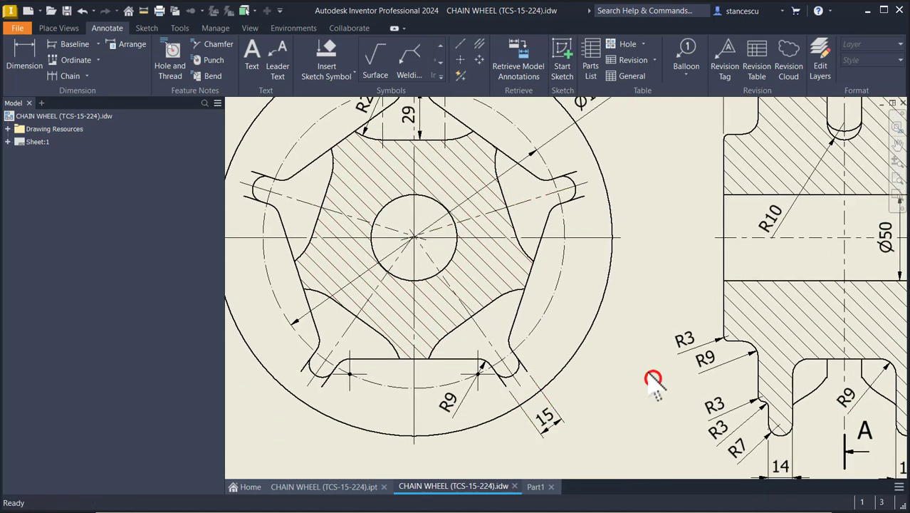
left_click(534, 487)
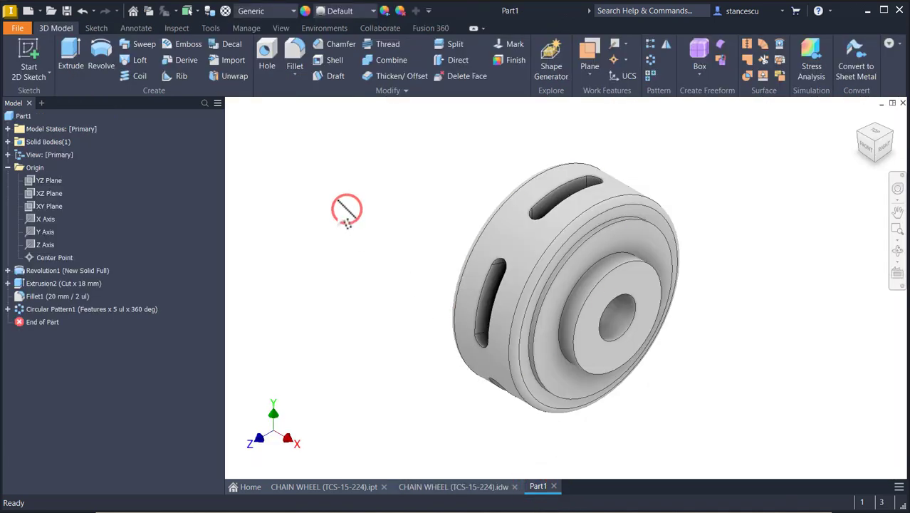
Start a new sketch on the YZ Plane and slice the graphics at the sketch plane.
left_click(33, 181)
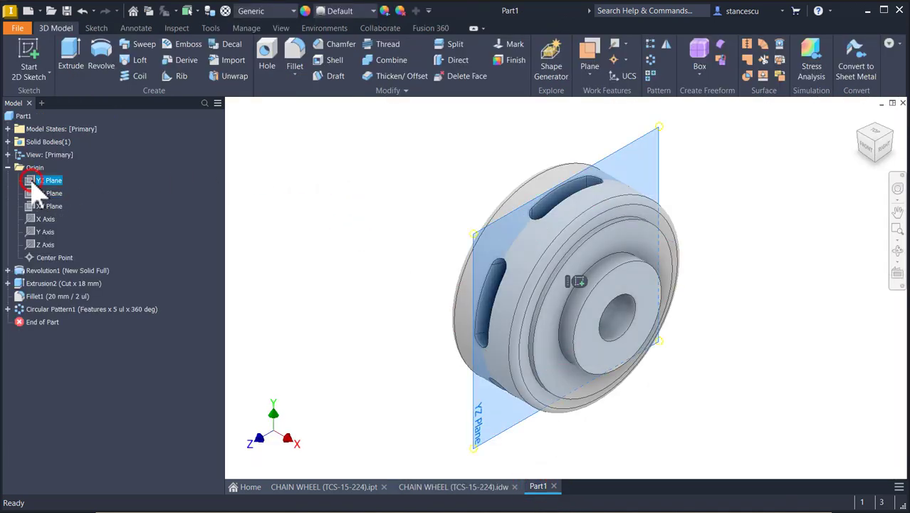
left_click(578, 281)
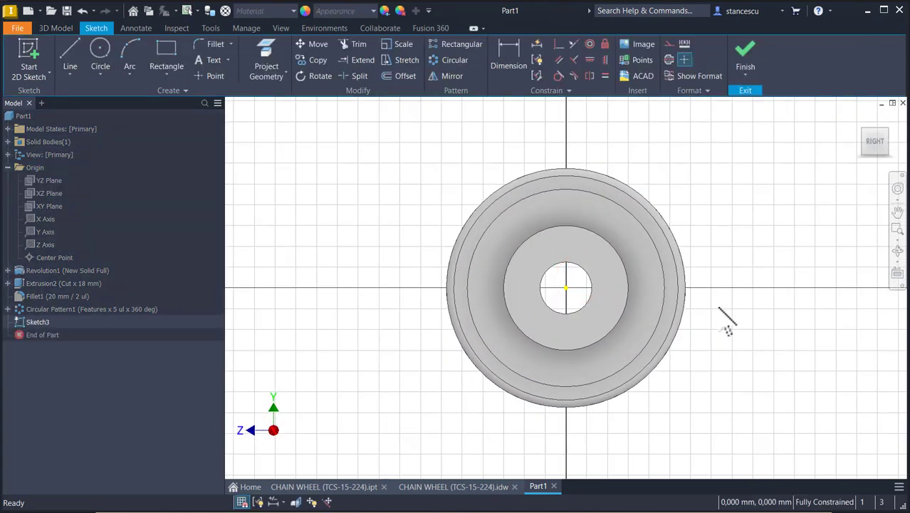
key("F7")
mouse_move(447, 422)
middle_mouse_down()
mouse_move(432, 412)
mouse_move(426, 386)
middle_mouse_up()
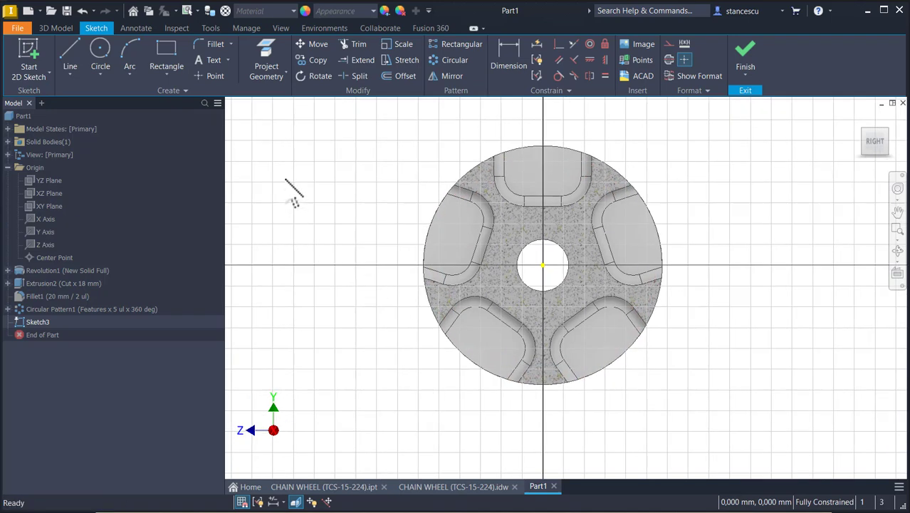
Rename the 175 mm circle diameter parameter d9 of Sketch2 to DiaMed.
left_click(100, 51)
left_click(246, 29)
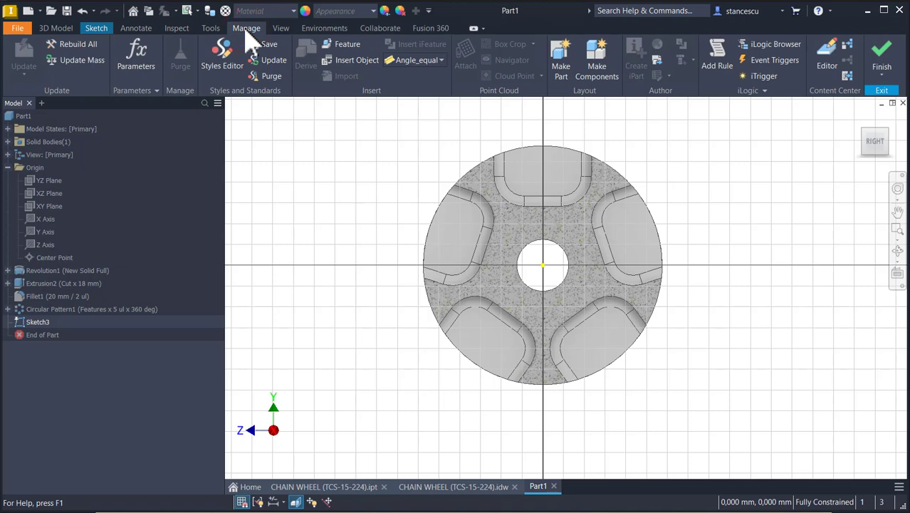
left_click(142, 68)
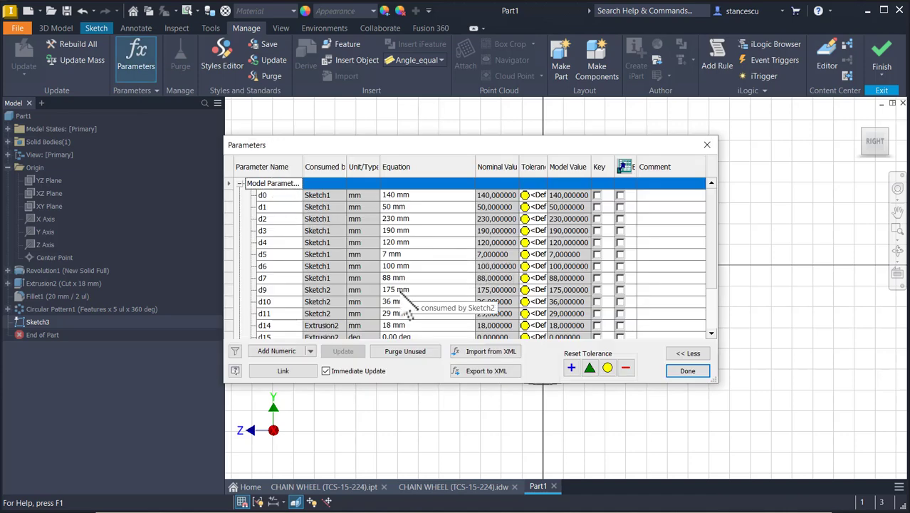
left_click(286, 289)
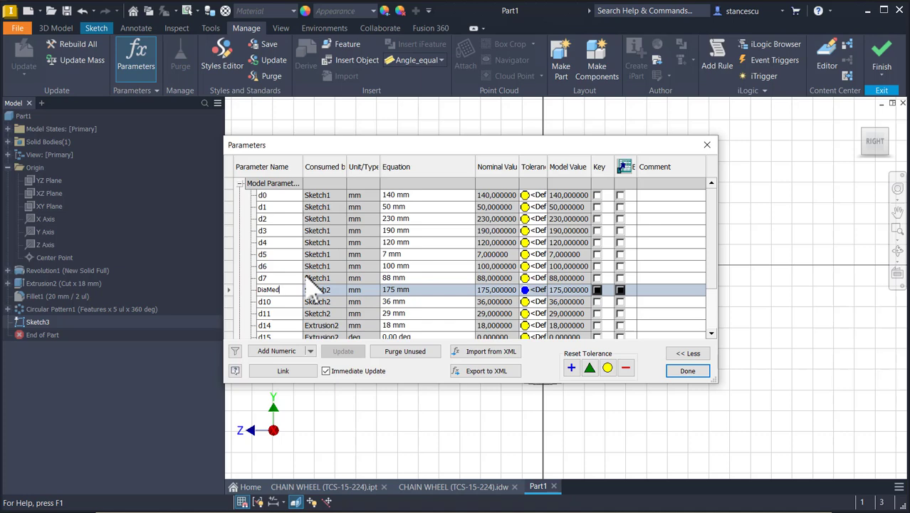
left_click(687, 370)
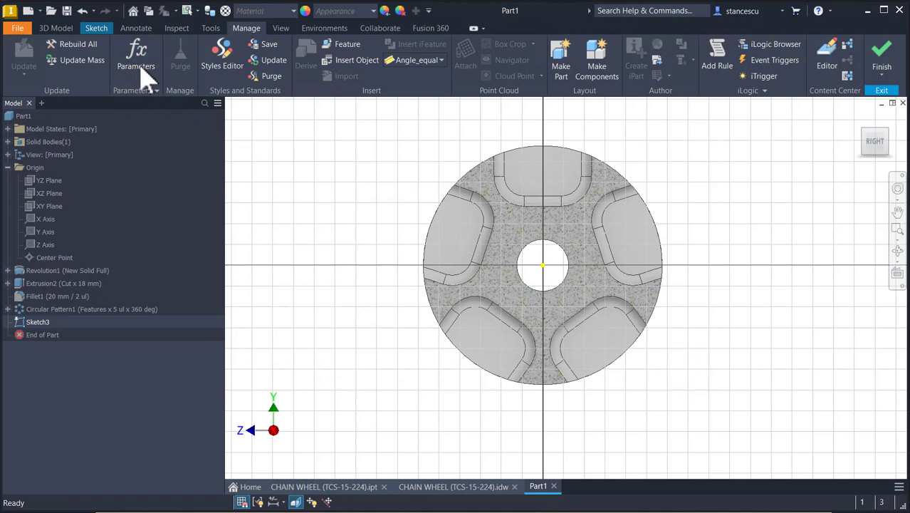
Sketch a circle centred on the origin with its diameter set to the parameter DiaMed.
left_click(96, 29)
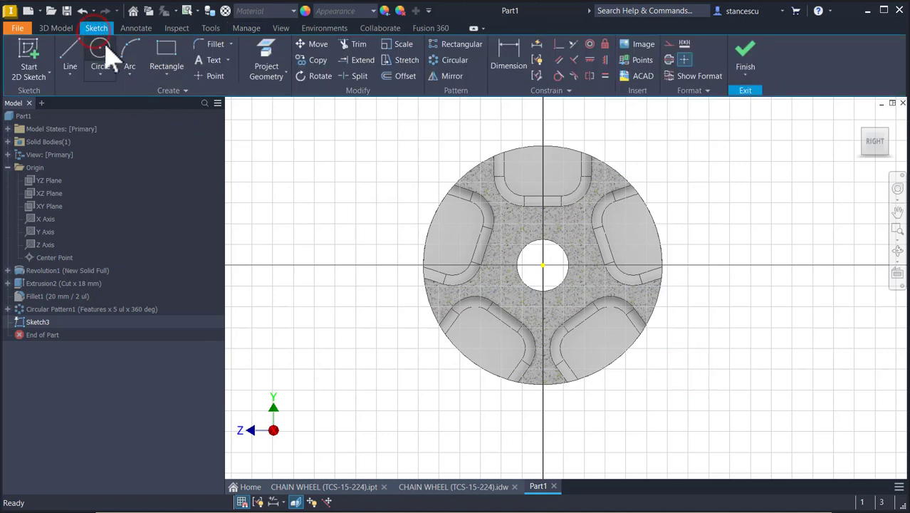
left_click(100, 51)
left_click(543, 265)
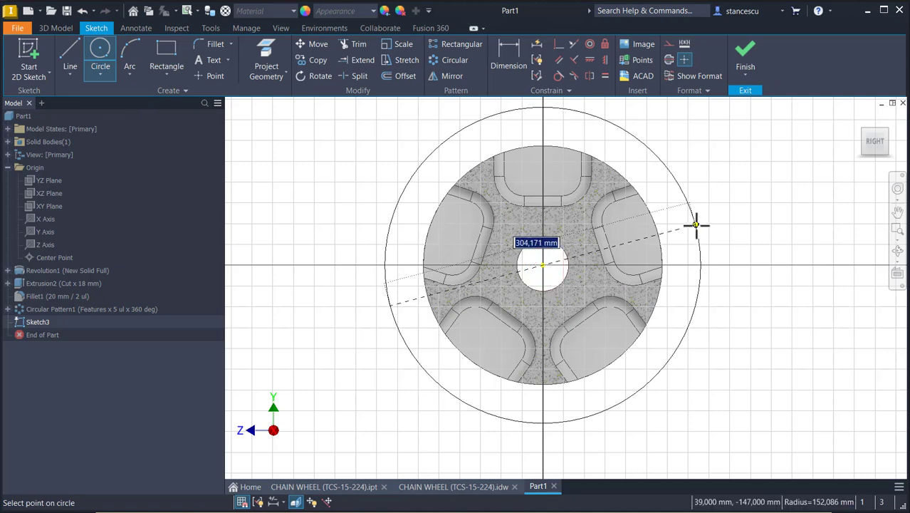
type("DiaMed")
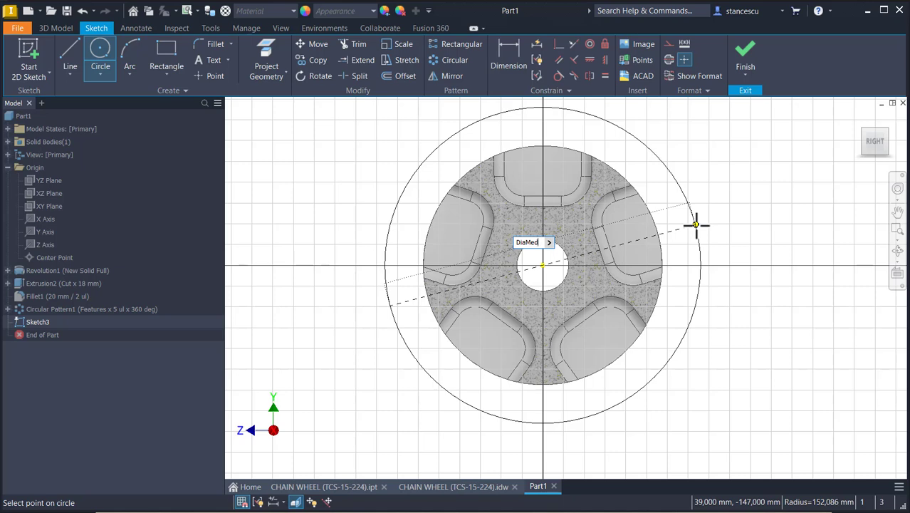
key("Return")
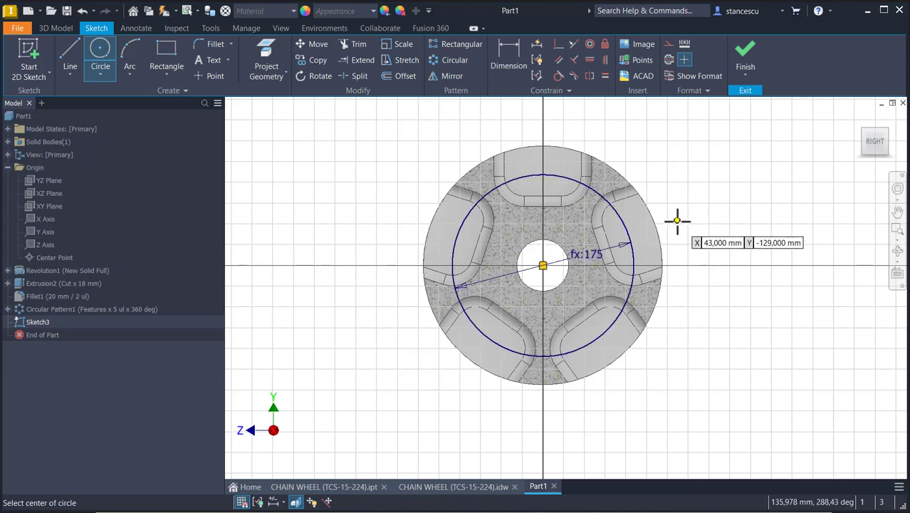
Sketch a slanted line about 41 mm long from outside the wheel's lower edge inward, ending in a tangent arc of about 10 mm radius.
left_click(70, 56)
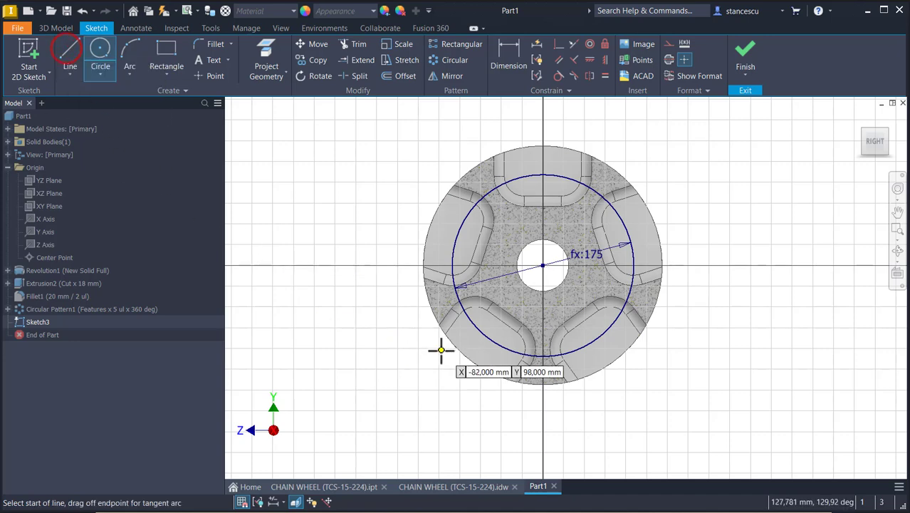
scroll(440, 349, "up", 3)
left_click(487, 401)
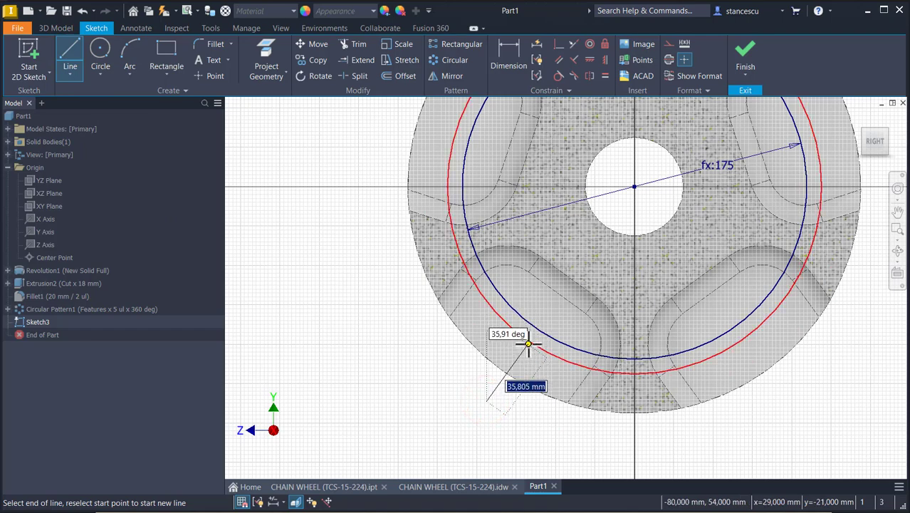
scroll(530, 343, "down", 2)
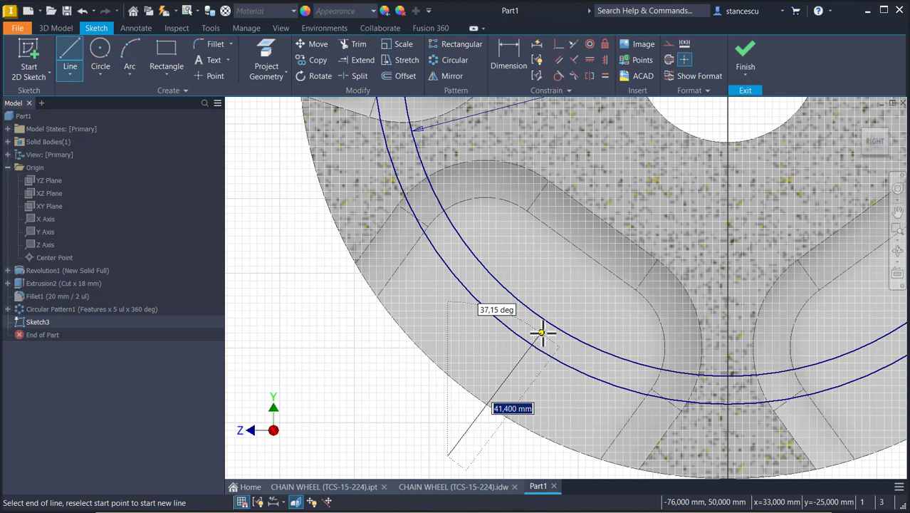
left_click(541, 331)
left_click_drag(543, 324, 567, 317)
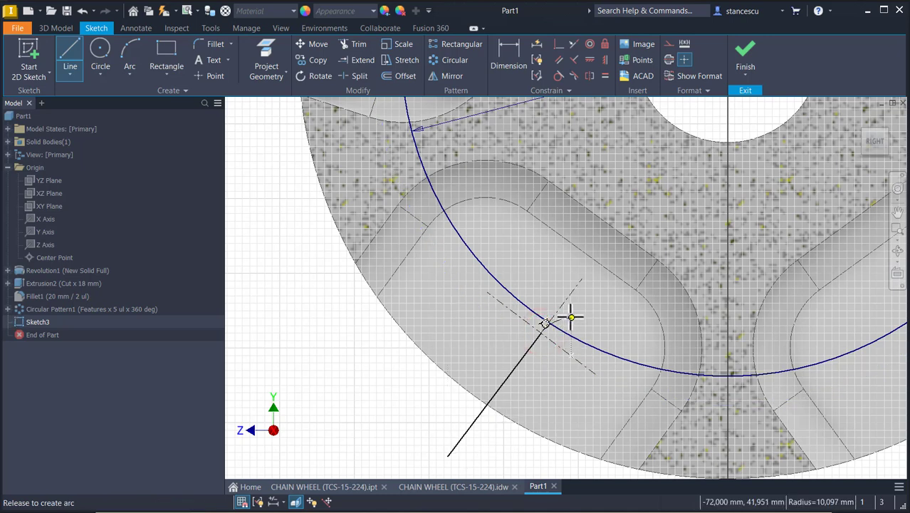
left_click_drag(571, 317, 571, 317)
Continue the profile with a horizontal line, a tangent arc of about 12 mm radius and a slanted line ending on the outer circle.
middle_click_drag(814, 318, 684, 324)
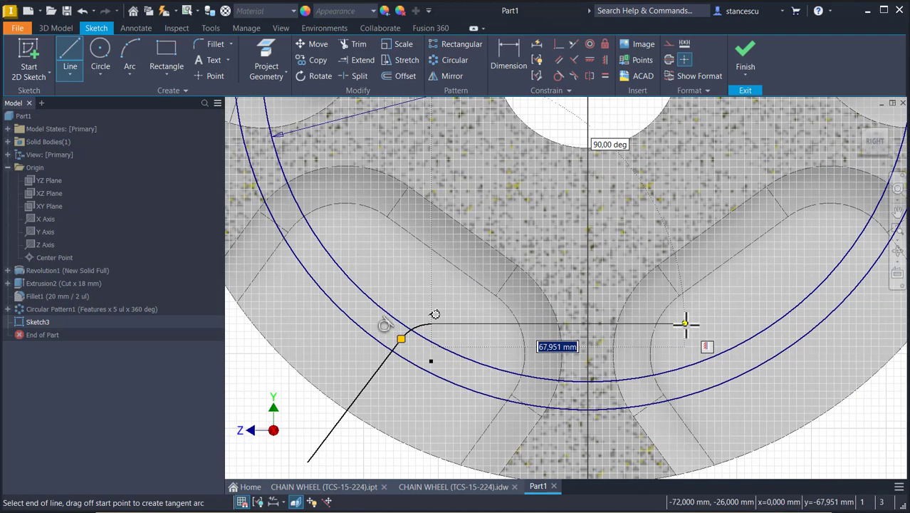
left_click(736, 325)
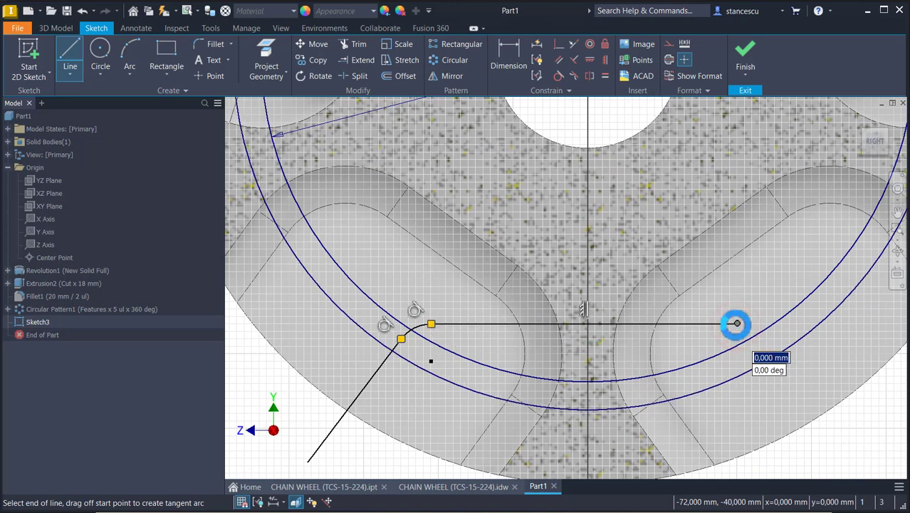
left_click_drag(736, 325, 770, 338)
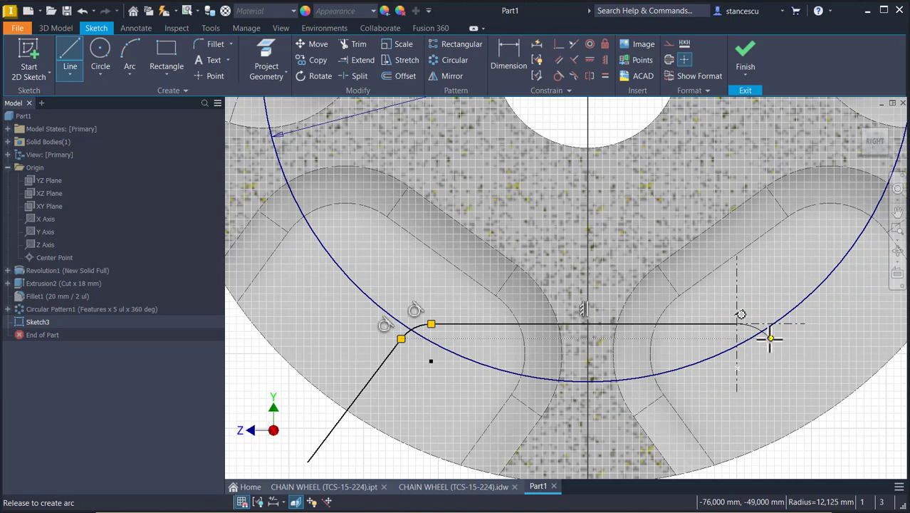
left_click_drag(770, 338, 770, 337)
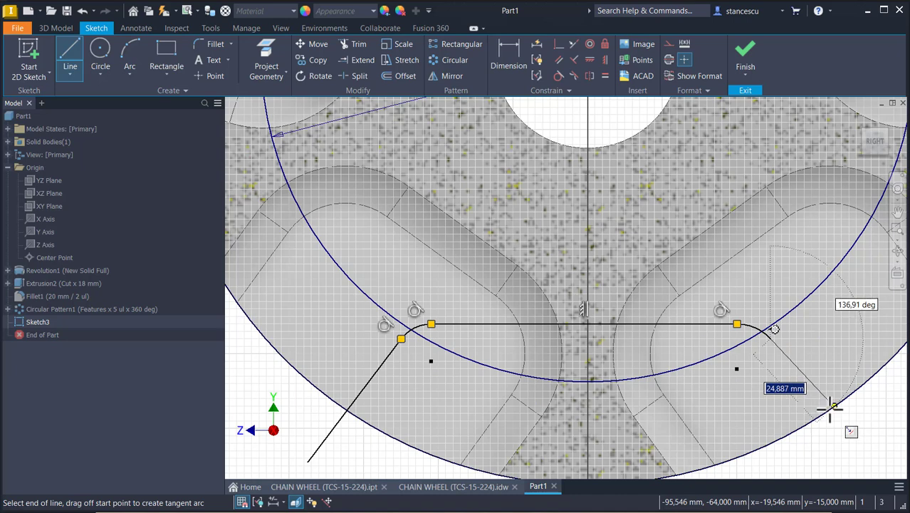
double_click(831, 405)
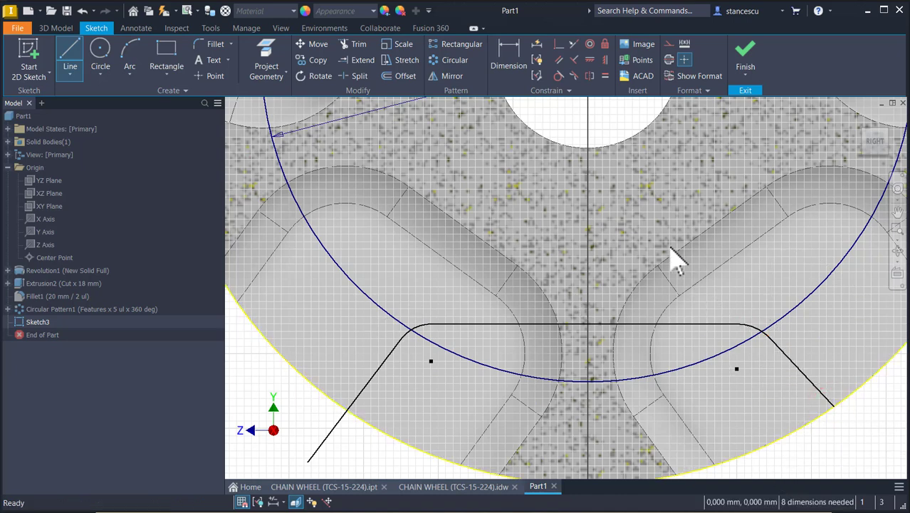
key("F2")
left_click_drag(650, 253, 579, 321)
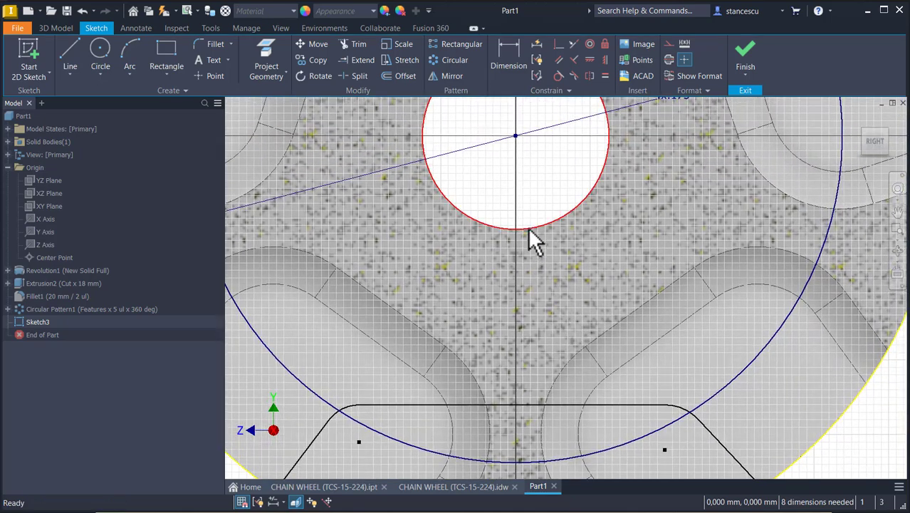
Project the slanted pocket face's edges and draw a line from the origin perpendicular to them, ending beyond the wheel's outer edge.
left_click(265, 56)
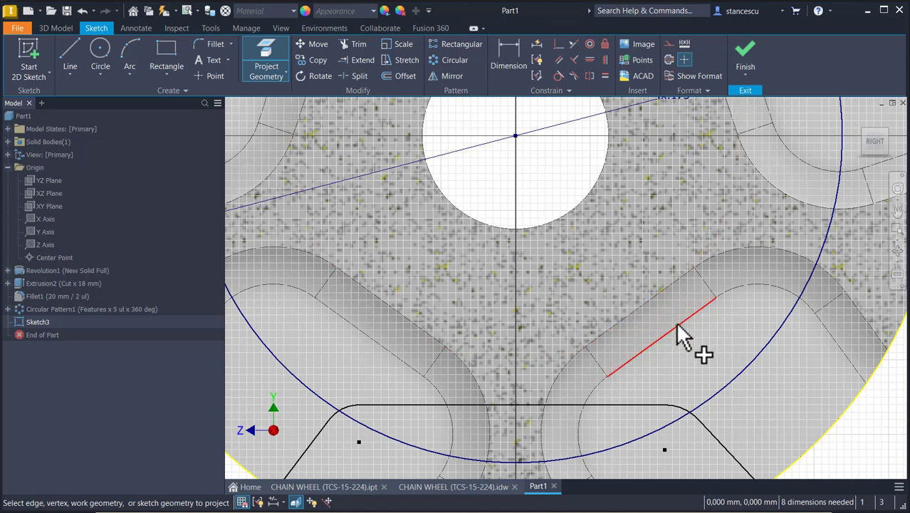
left_click(646, 301)
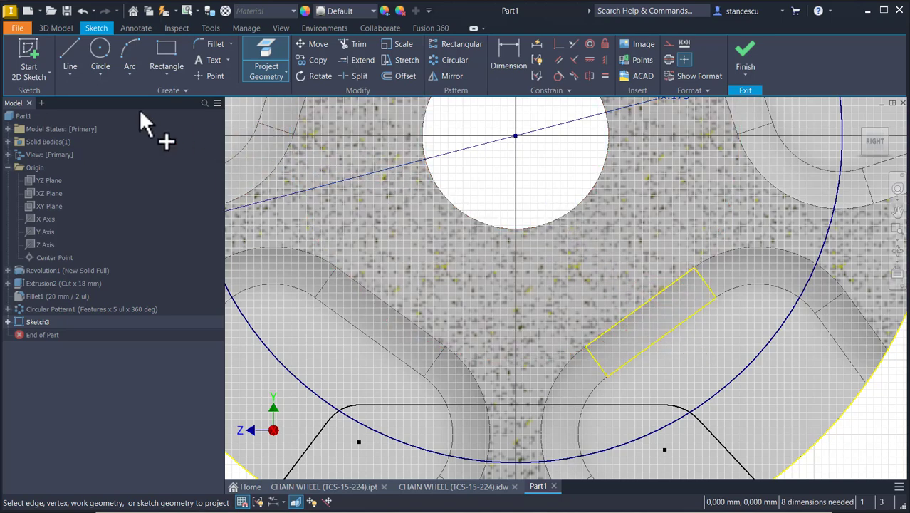
left_click(69, 51)
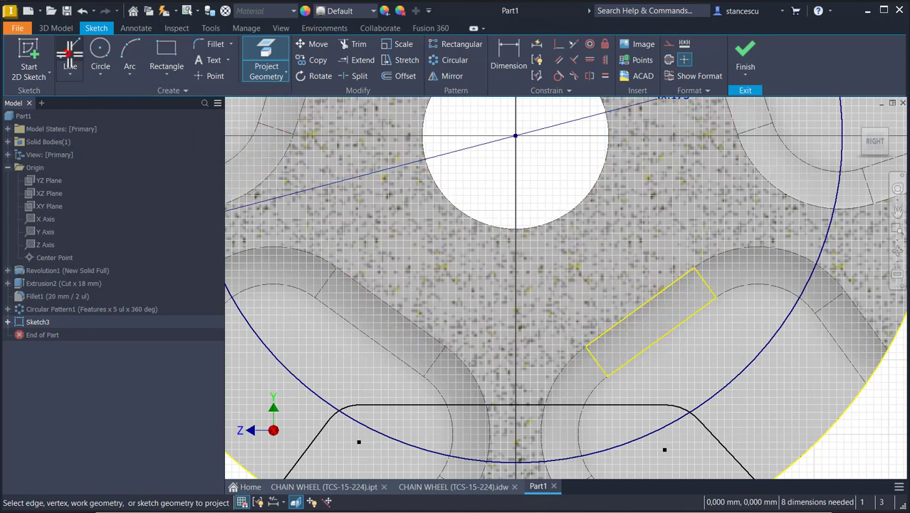
left_click(515, 136)
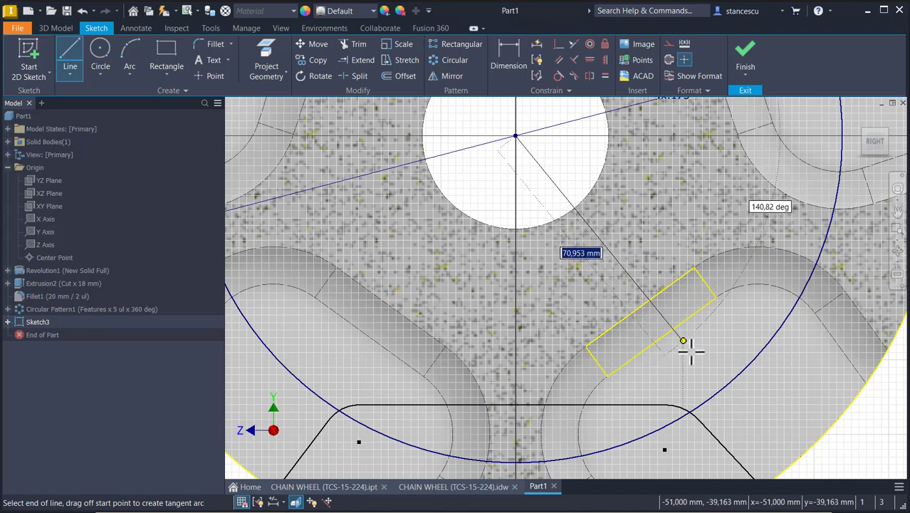
middle_click_drag(771, 444, 715, 379)
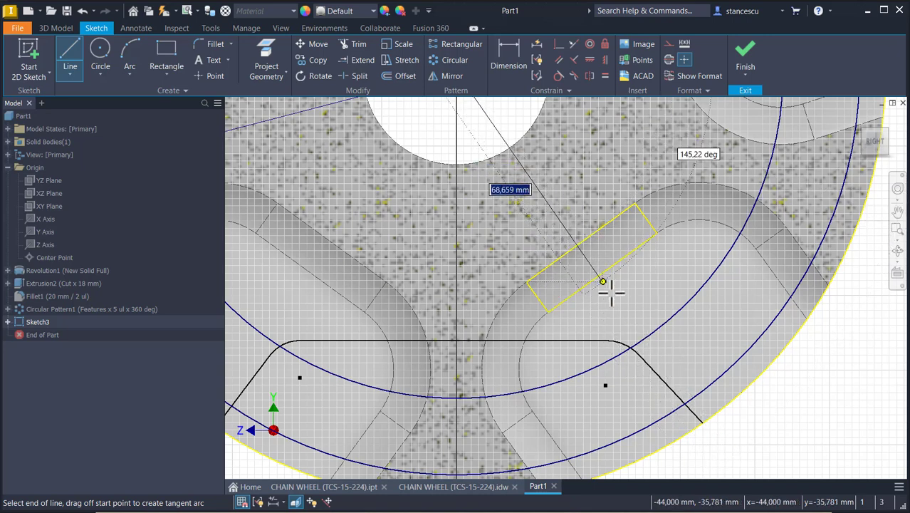
left_click(731, 450)
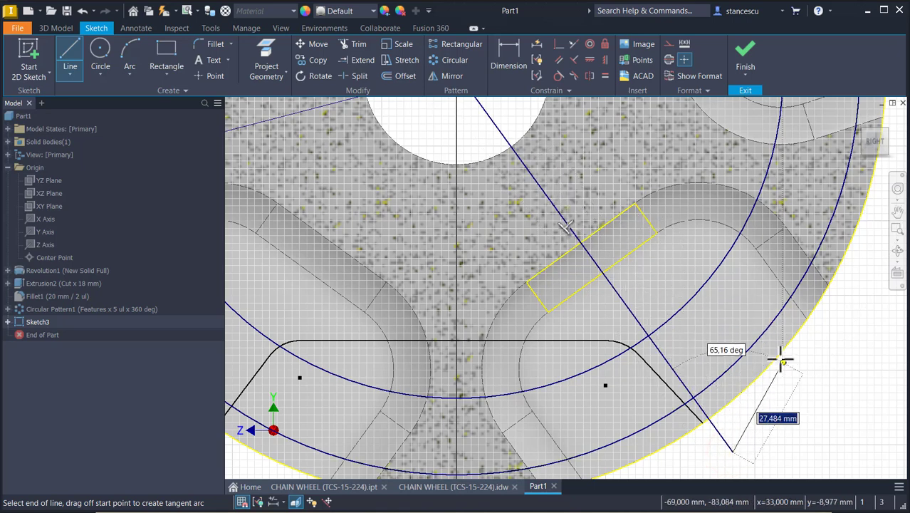
key("Escape")
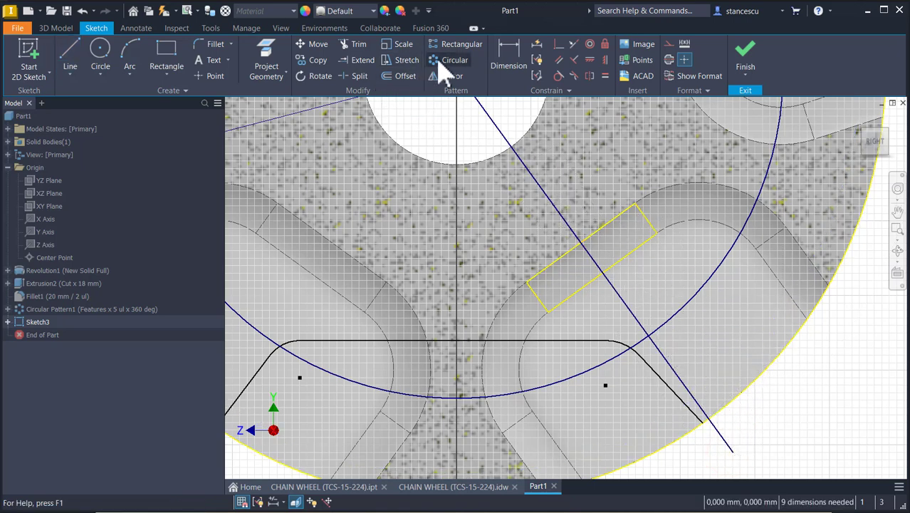
Trim the radial line and the profile's opposite slanted line where they extend past the wheel's outer circle.
left_click(357, 44)
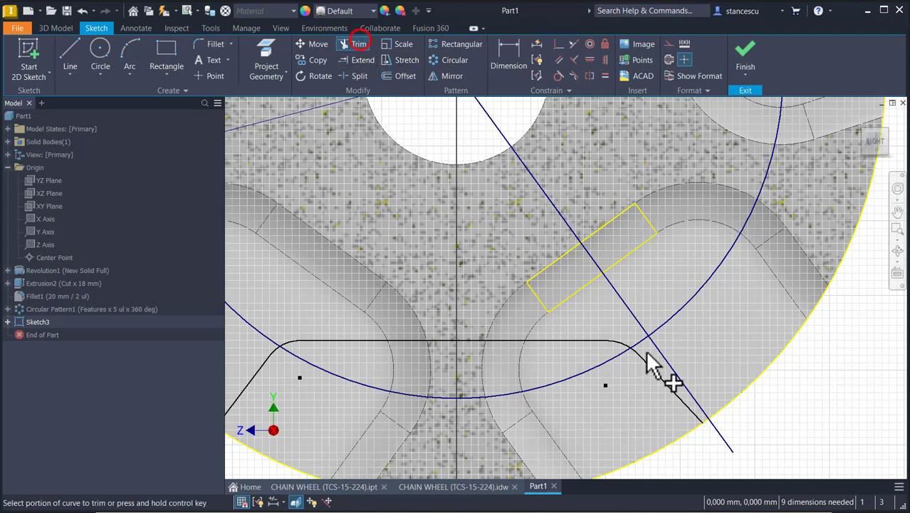
left_click(733, 452)
mouse_move(711, 457)
middle_mouse_down()
mouse_move(747, 412)
mouse_move(768, 361)
middle_mouse_up()
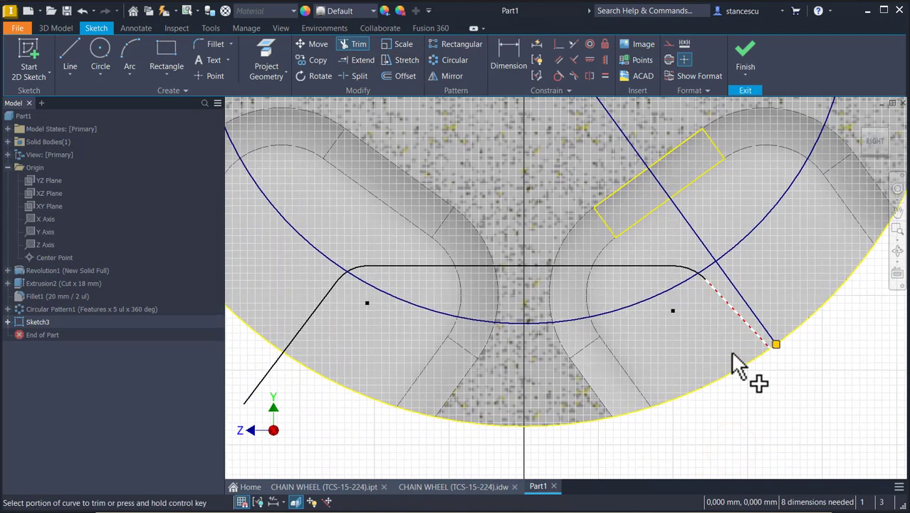
left_click(267, 370)
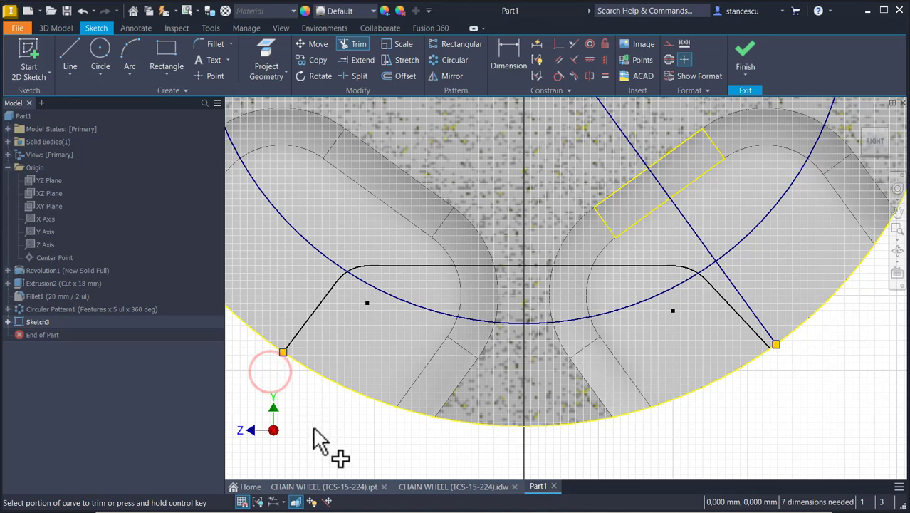
Constrain the centre points of both profile corner arcs to be coincident with the 175 mm circle.
left_click(558, 44)
left_click(365, 302)
left_click(391, 297)
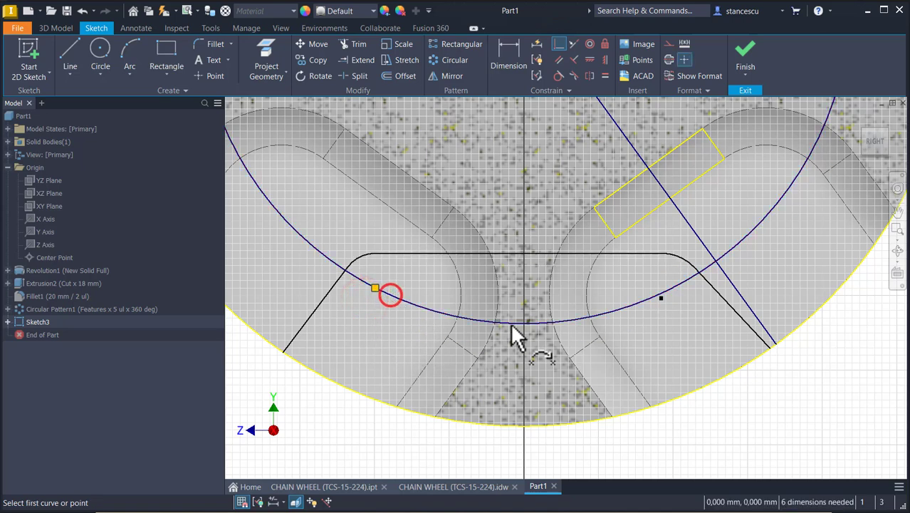
left_click(661, 300)
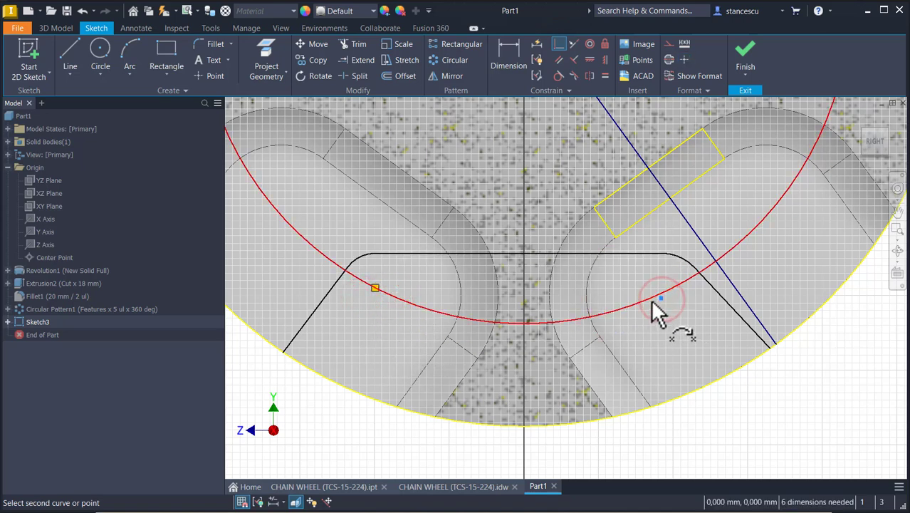
left_click(650, 301)
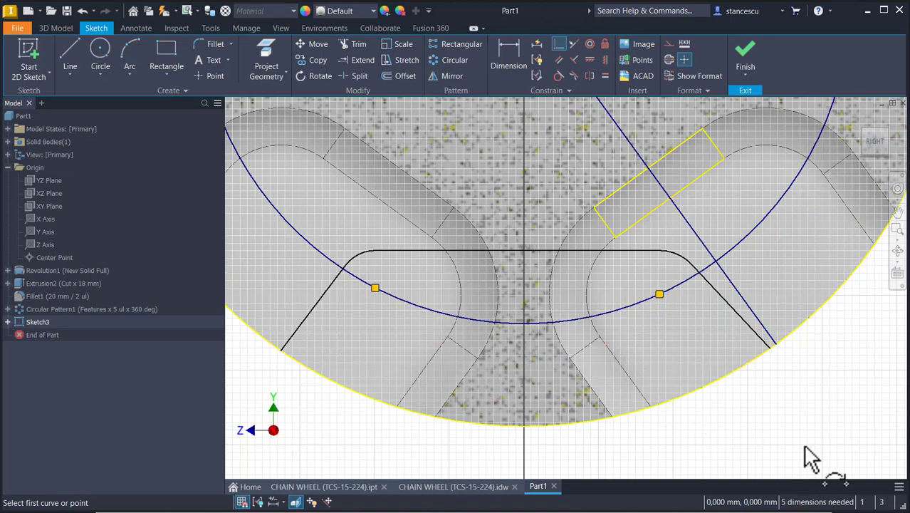
Make the slanted profile line nearest the radial line parallel to it.
left_click(559, 60)
left_click(732, 308)
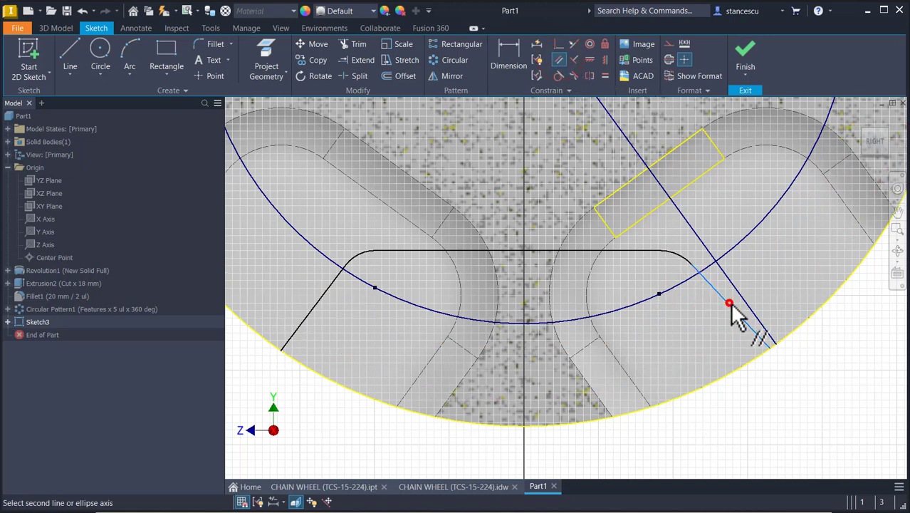
left_click(748, 305)
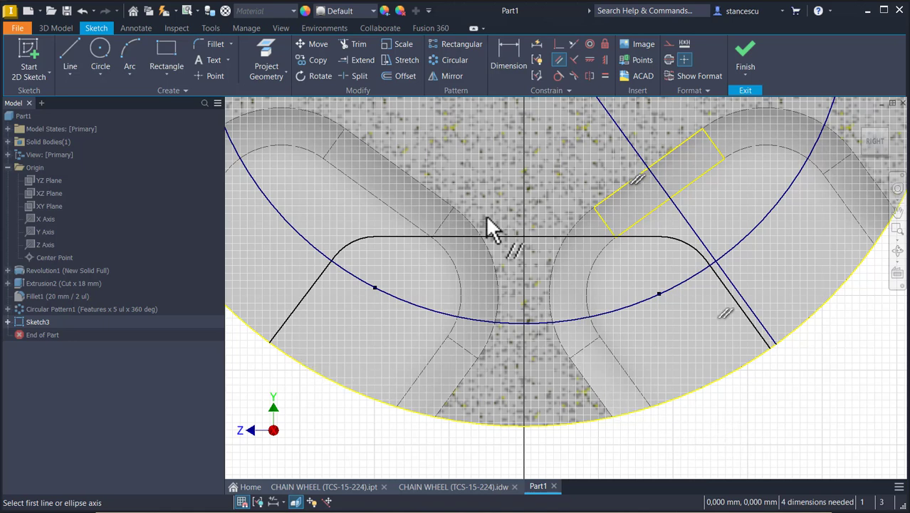
Dimension the profile's corner arc near the radial line with a radius of 9 mm.
left_click(508, 49)
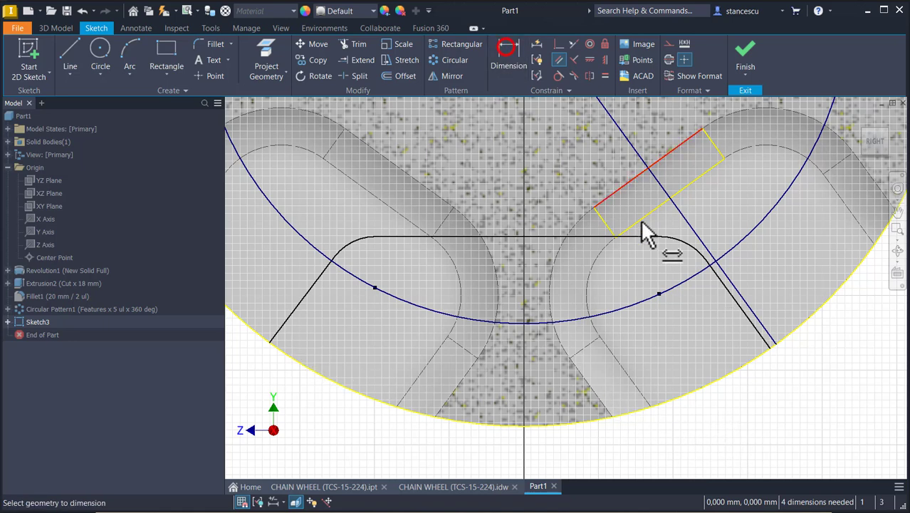
left_click(694, 247)
left_click(678, 269)
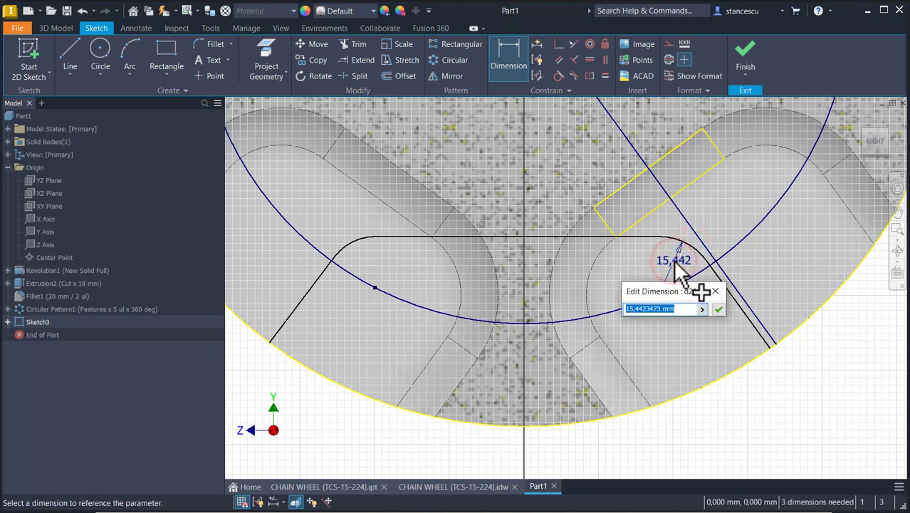
key("Return")
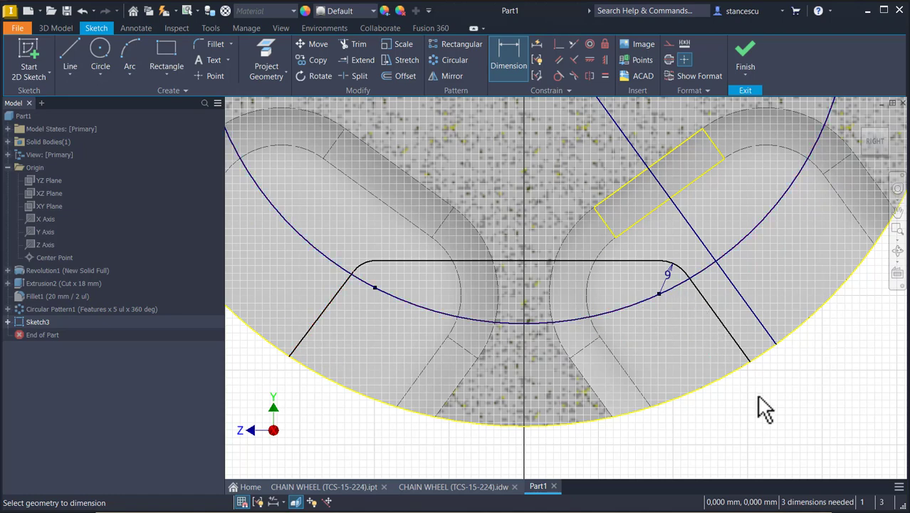
Draw a vertical line from the origin down to the profile's horizontal line.
scroll(453, 255, "up", 2)
middle_click_drag(453, 255, 452, 309)
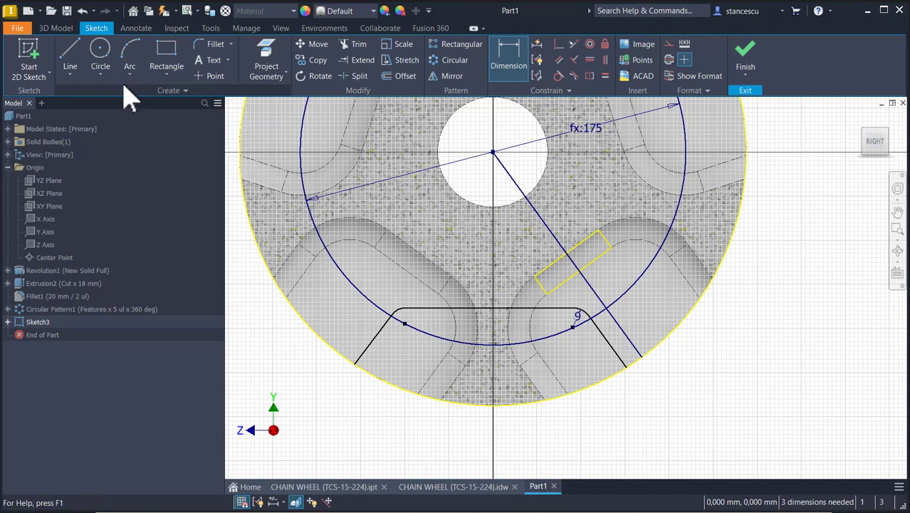
left_click(69, 55)
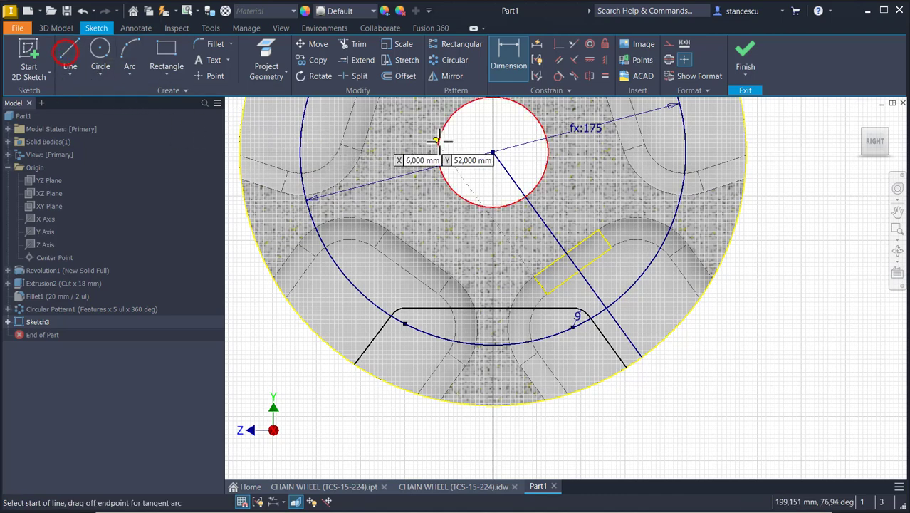
left_click(493, 153)
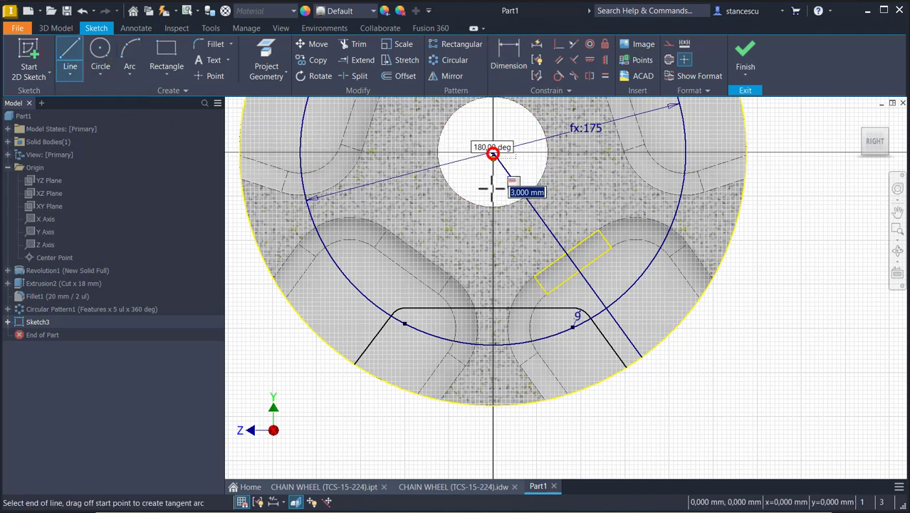
double_click(492, 308)
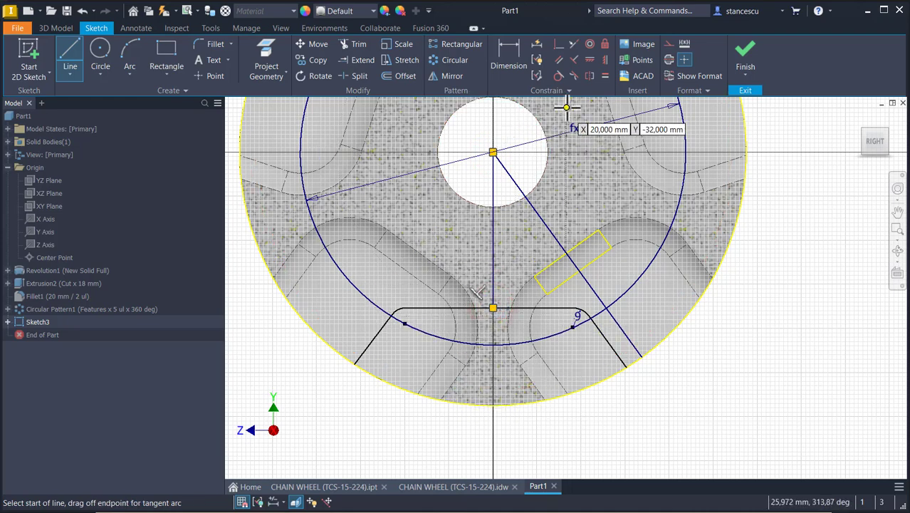
Make the two slanted profile lines symmetric about the vertical line through the origin.
left_click(590, 75)
left_click(376, 338)
left_click(606, 347)
left_click(494, 255)
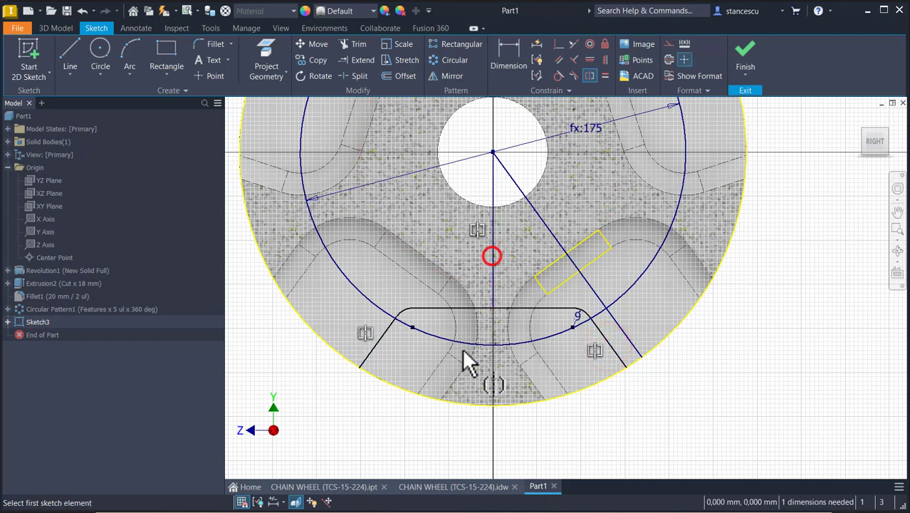
Dimension the distance between the slanted profile line and the parallel radial line as 15/2.
left_click(514, 50)
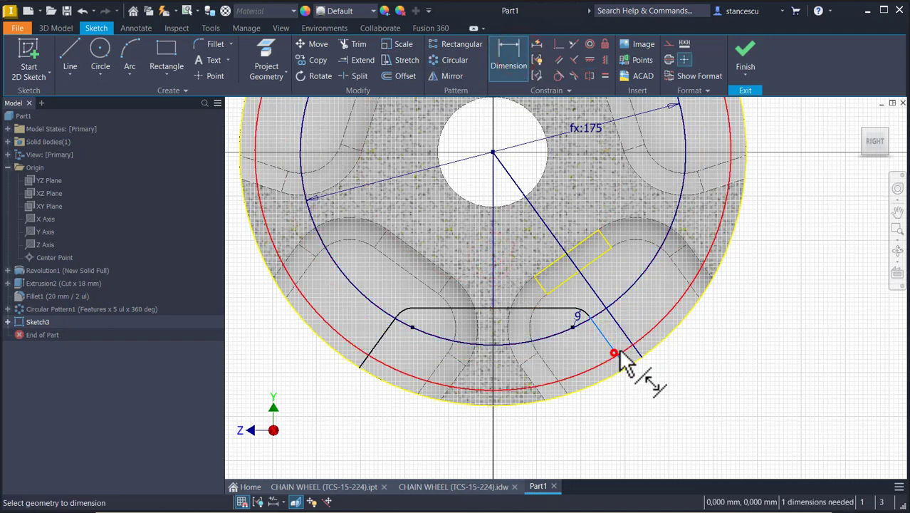
left_click(639, 359)
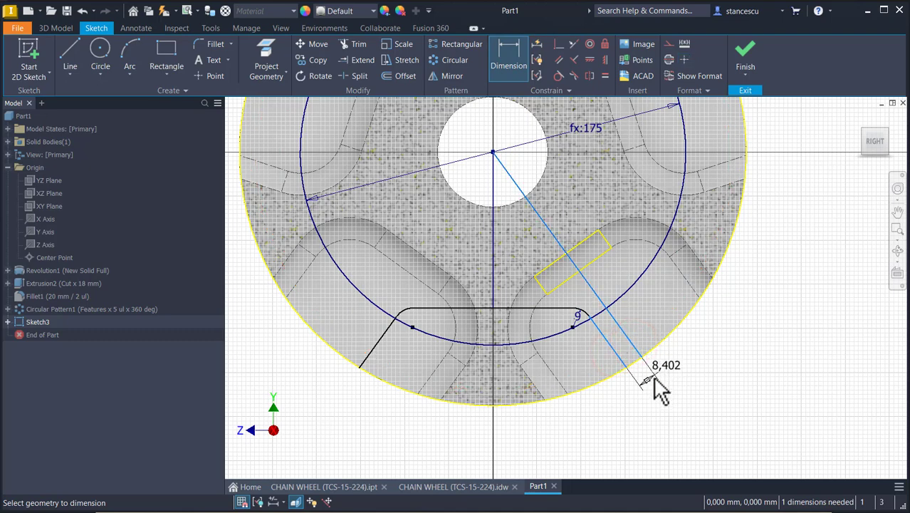
left_click(652, 373)
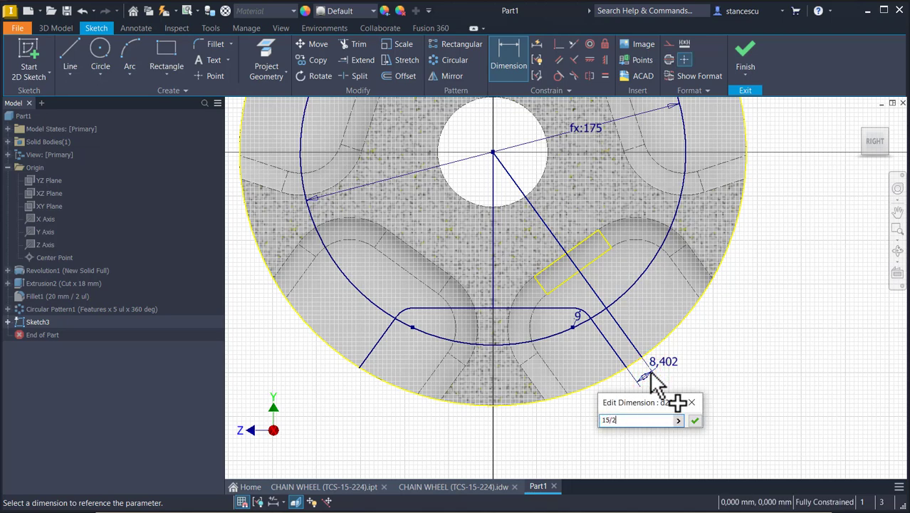
key("Return")
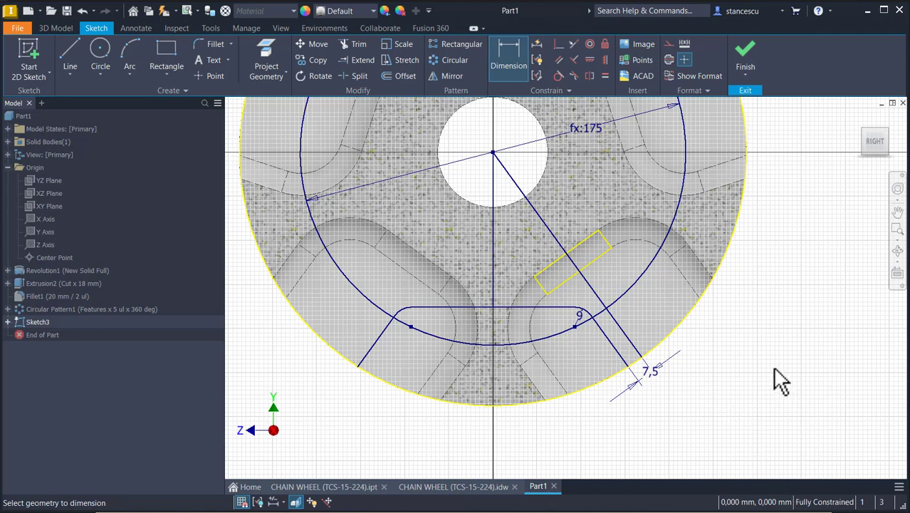
key("Escape")
Convert the 175 mm circle and the projected pocket face's outer short edge to construction geometry.
left_click(641, 279)
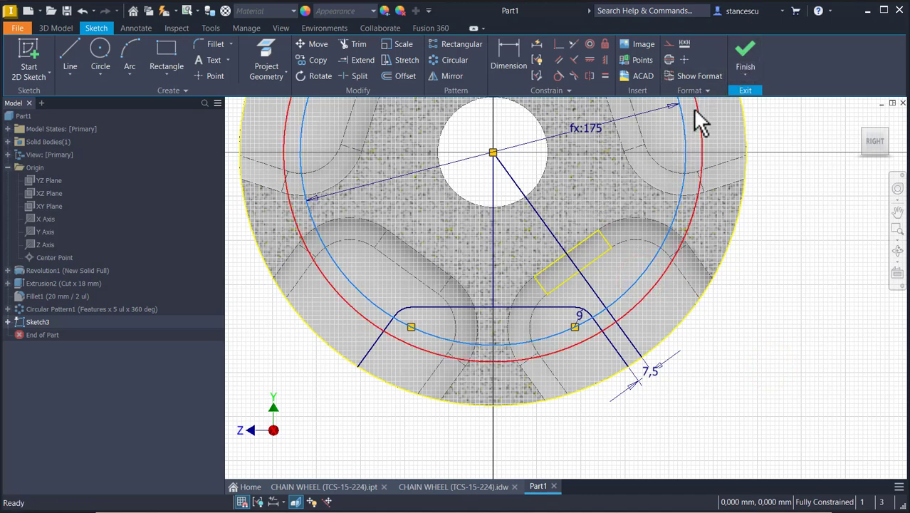
left_click(669, 44)
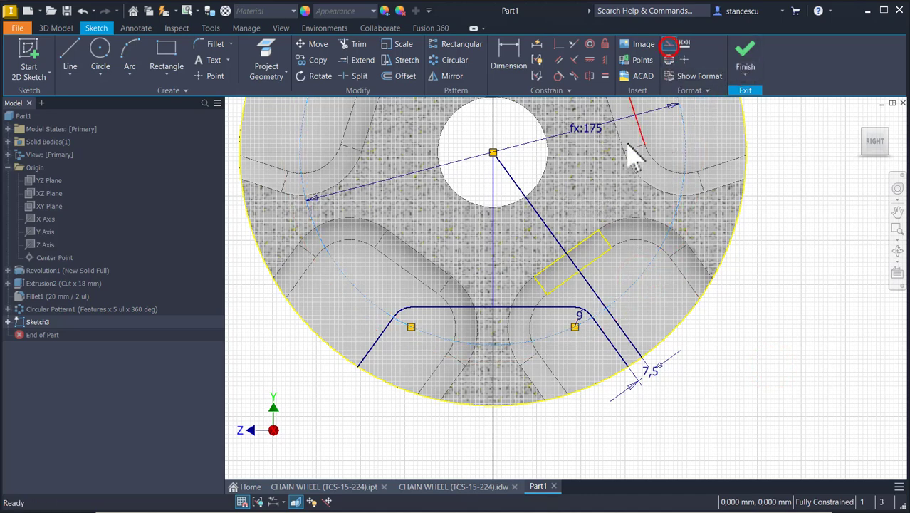
left_click(603, 238)
left_click(667, 45)
left_click(799, 271)
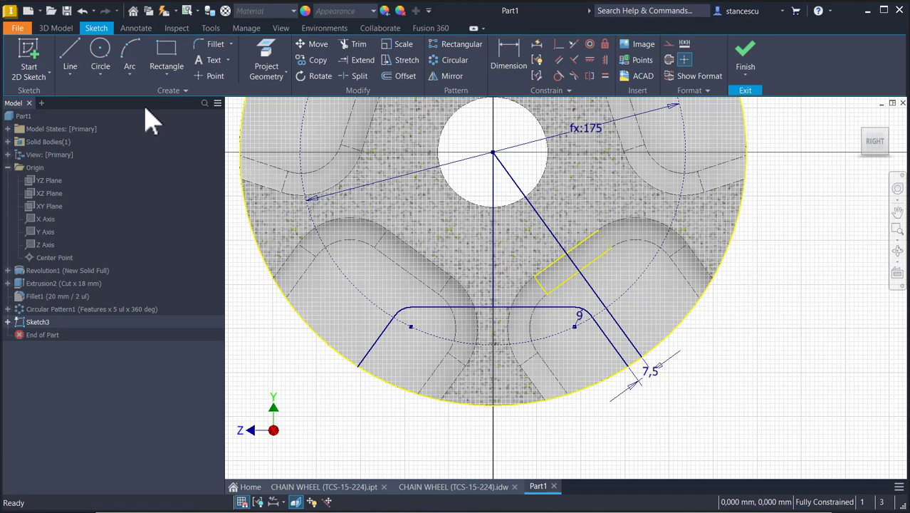
Close the profile with a three-point arc of 115 mm radius along the wheel's outer edge, joining the slanted lines' ends.
left_click(203, 45)
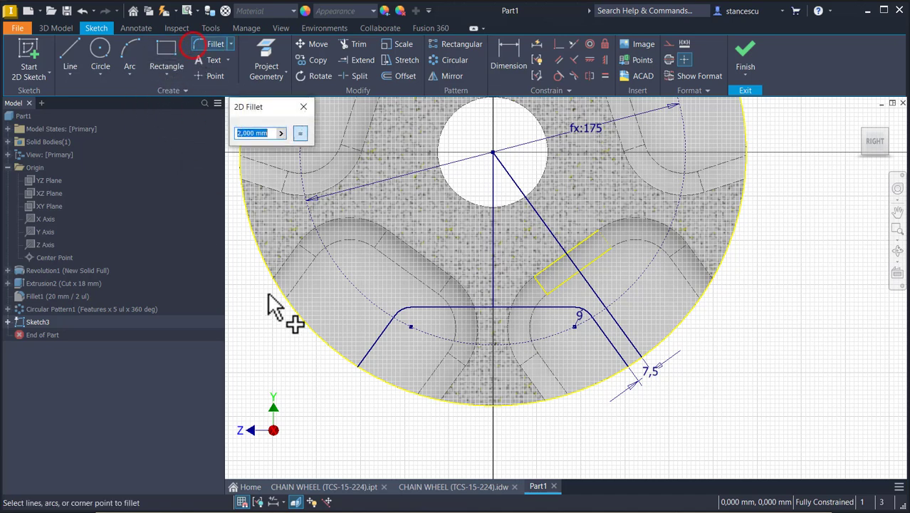
left_click(130, 64)
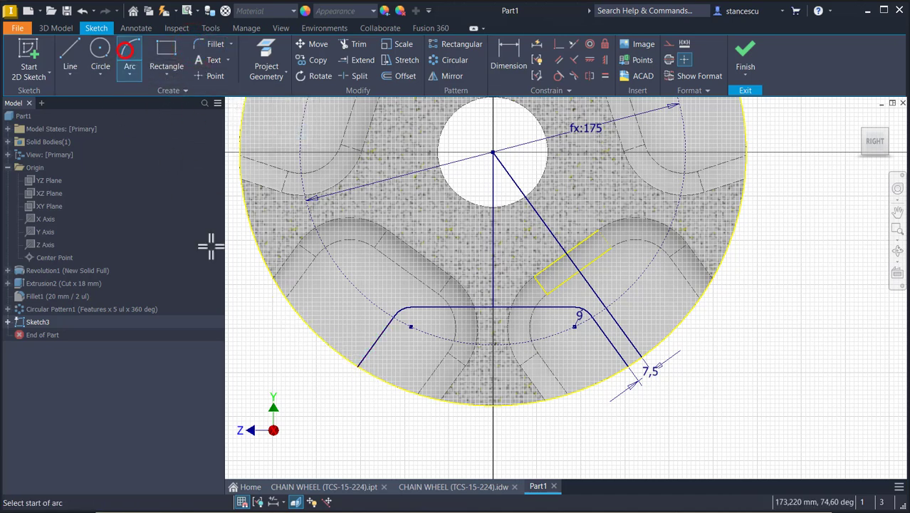
left_click(358, 366)
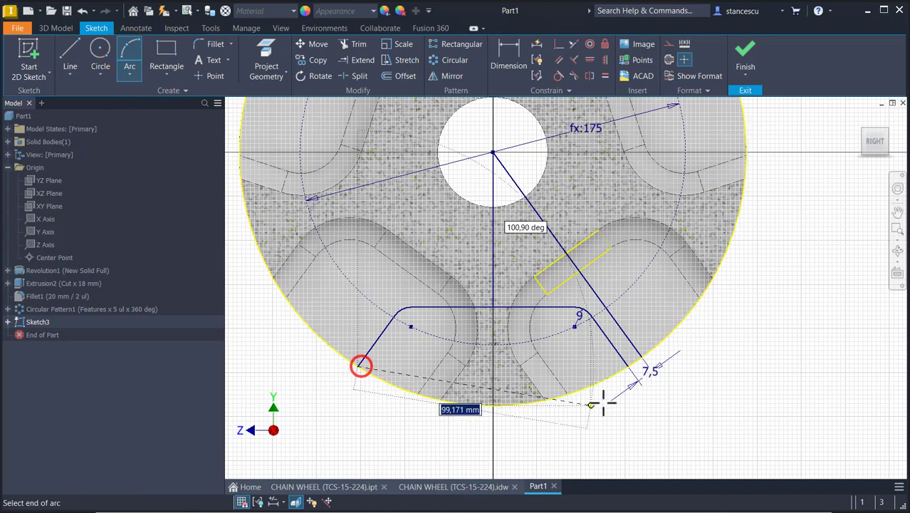
left_click(628, 366)
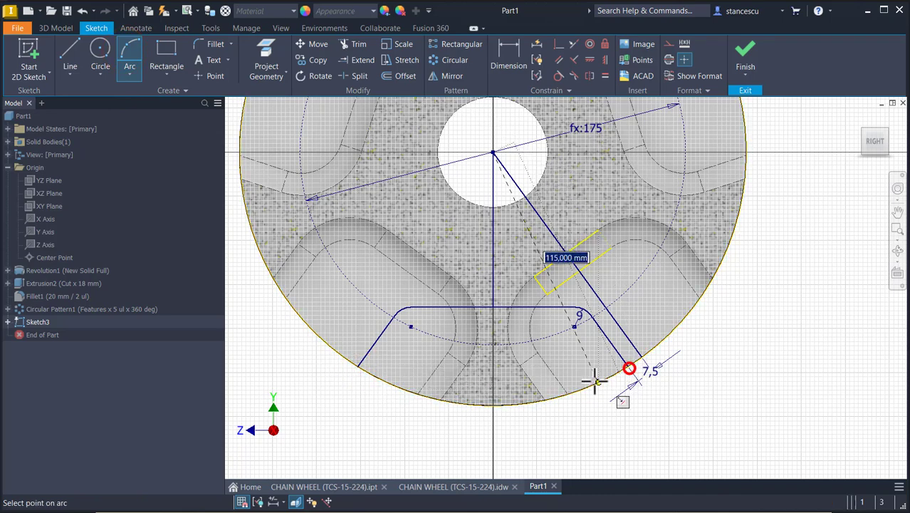
left_click(585, 388)
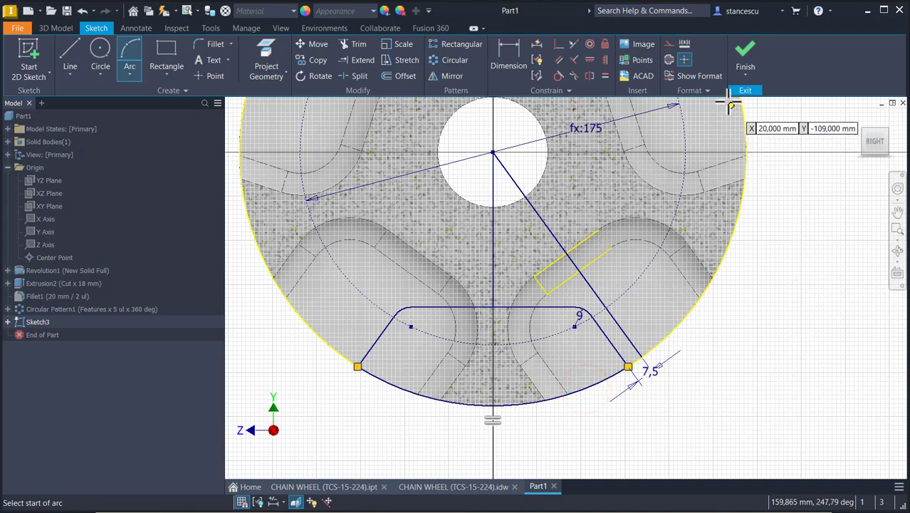
Finish the sketch and cut-extrude the closed groove profile symmetrically by 60 mm.
left_click(745, 57)
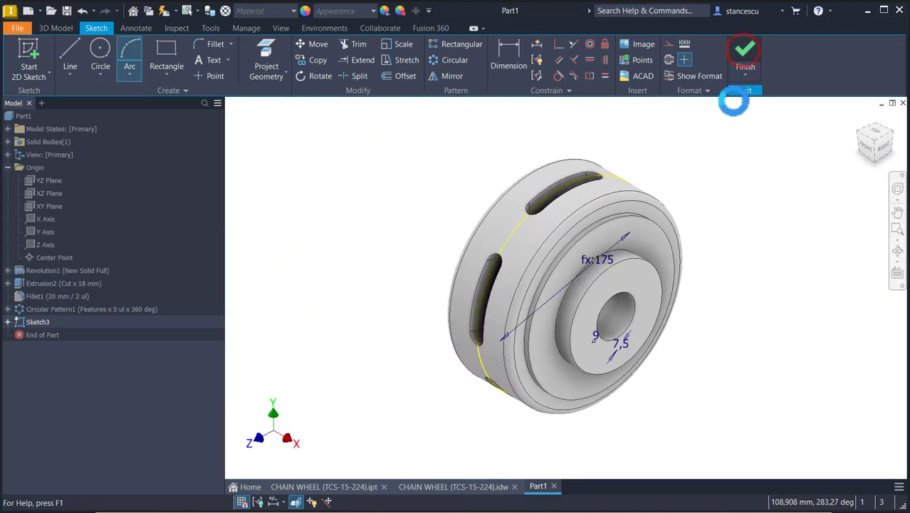
left_click(71, 57)
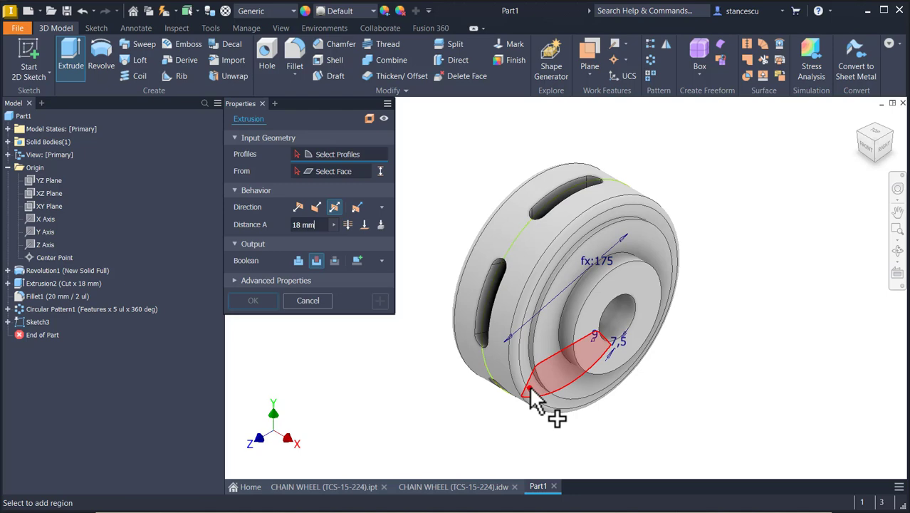
left_click(530, 391)
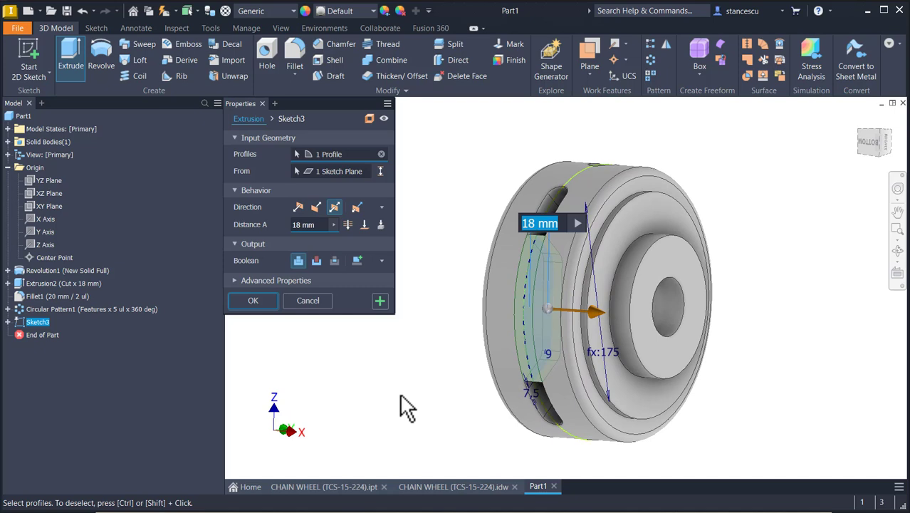
left_click(317, 261)
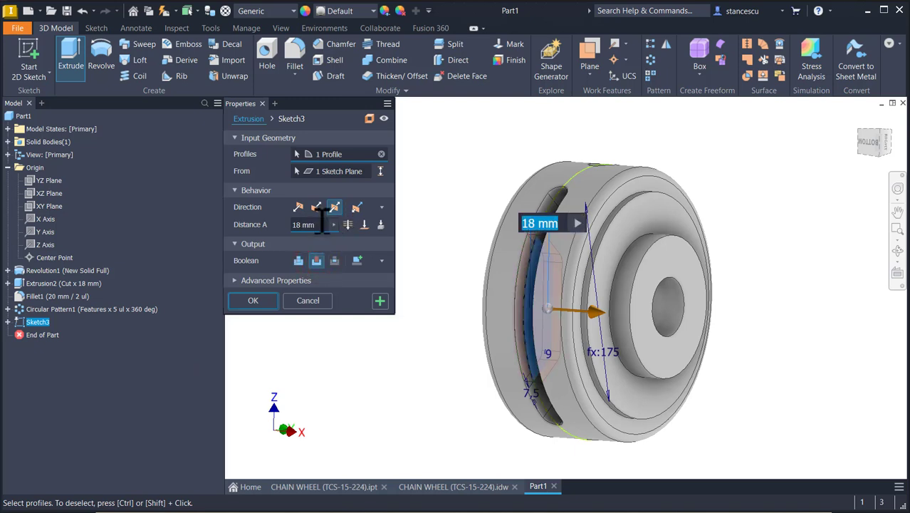
left_click(320, 224)
left_click_drag(285, 228, 296, 233)
type("60")
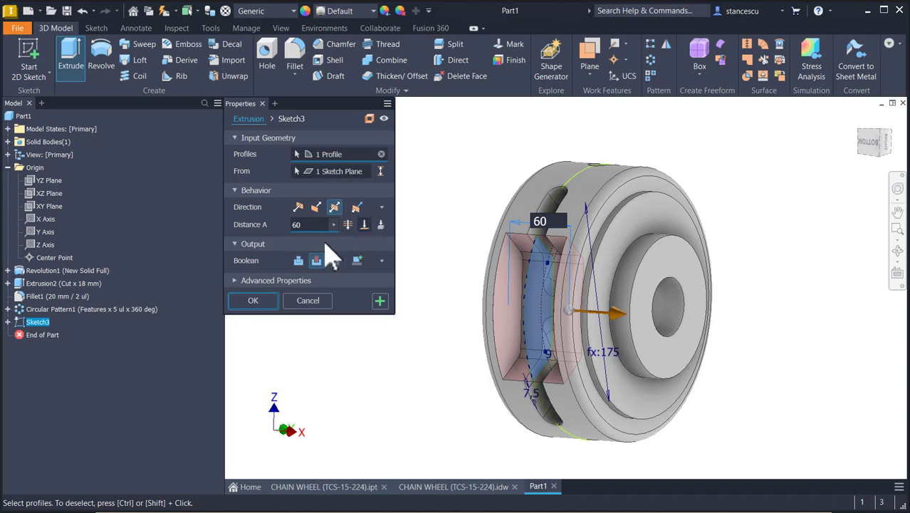
left_click(260, 300)
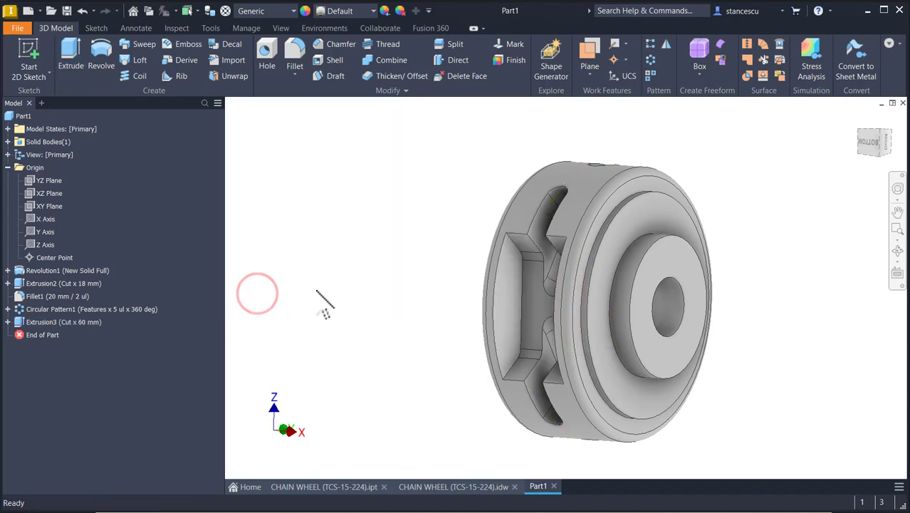
Check the drawing's radii, then fillet the groove cut's inner bottom edge chains along both side walls with 9 mm.
key("F6")
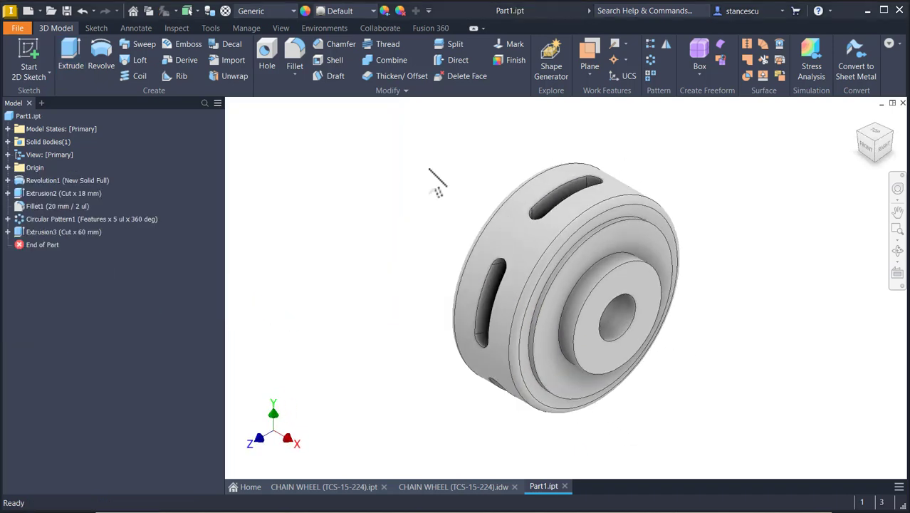
left_click(428, 169)
left_click_drag(432, 212, 409, 314)
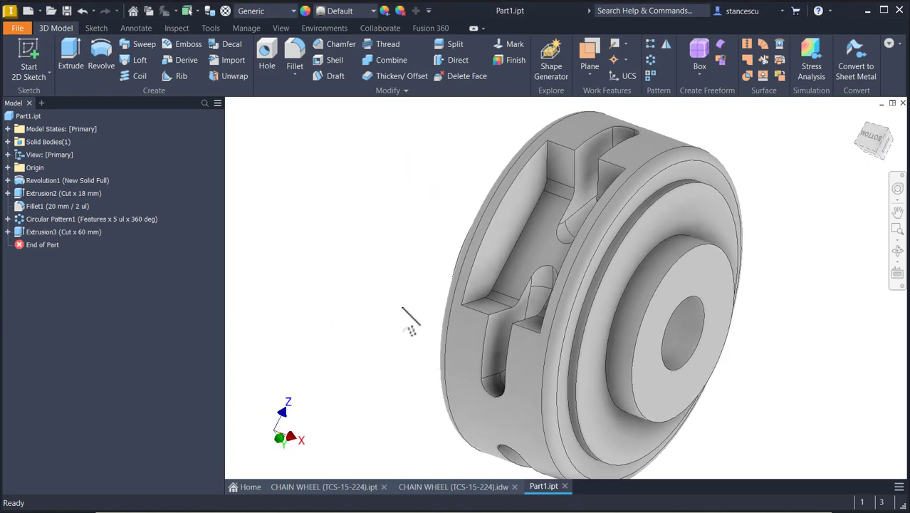
left_click(450, 488)
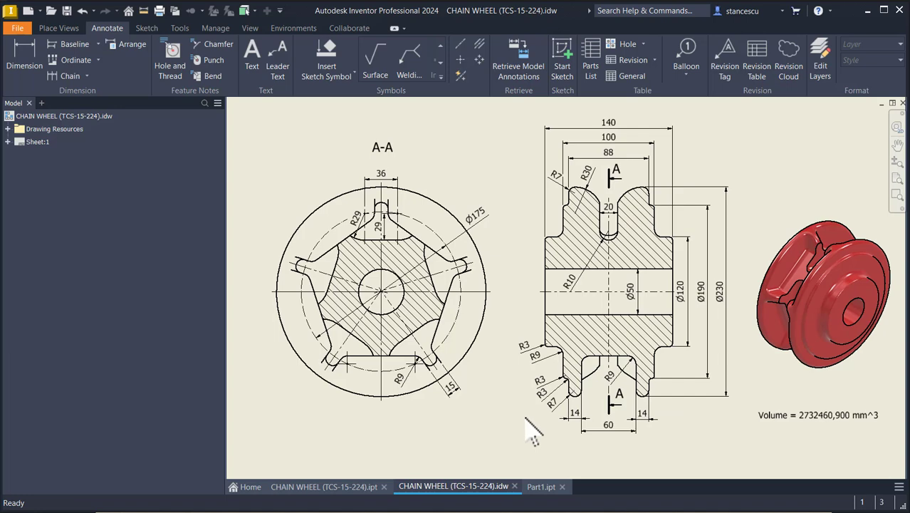
left_click(541, 487)
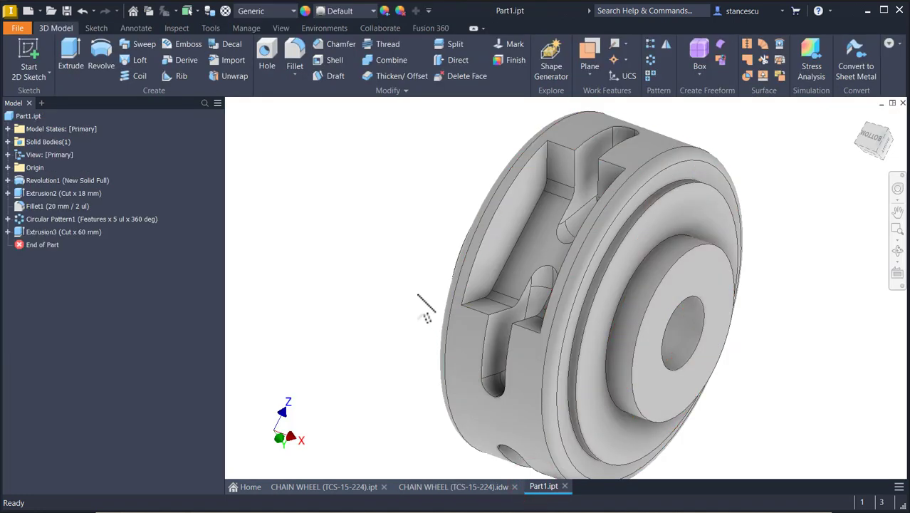
left_click(516, 254)
key("f")
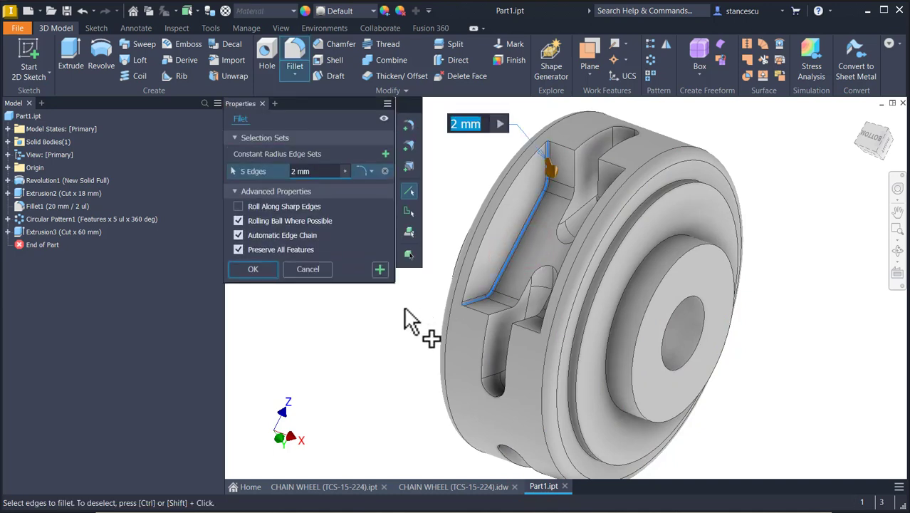
type("9")
middle_click_drag(403, 320, 680, 336, "shift")
left_click(684, 360)
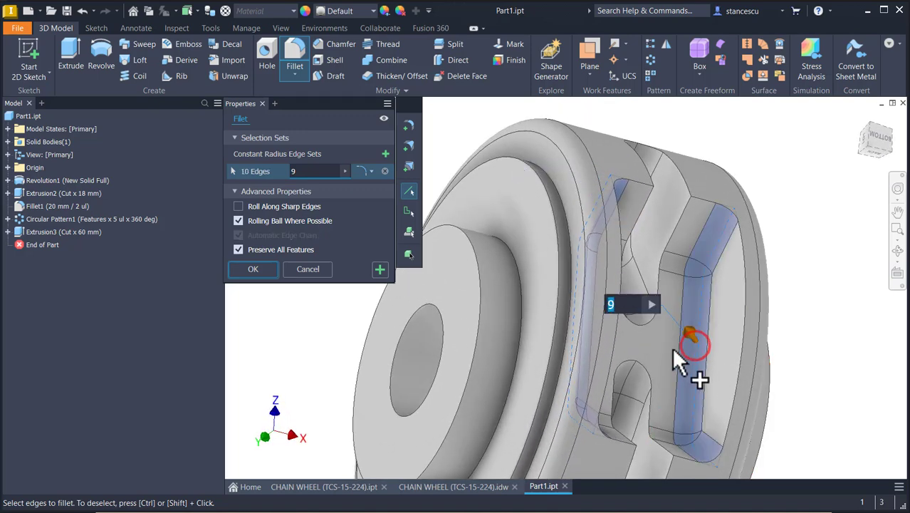
left_click(380, 269)
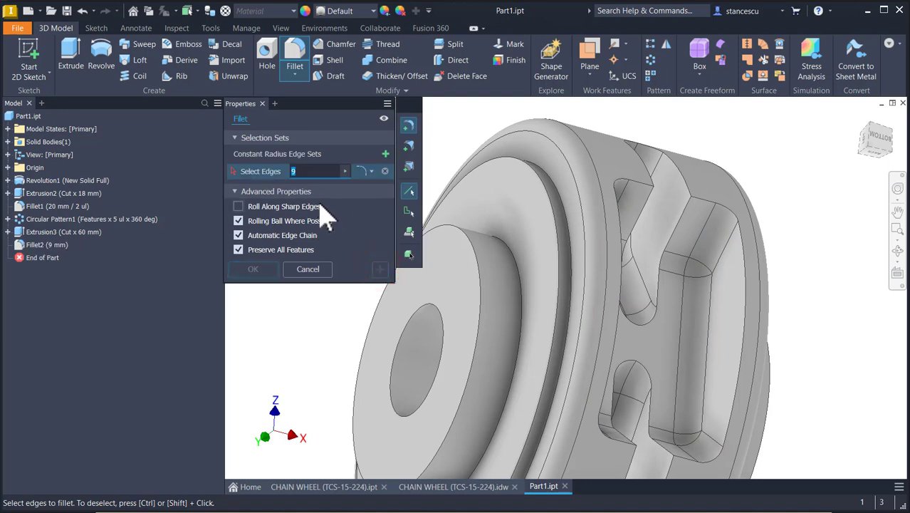
Fillet the outer edge chains on both sides of the groove opening at the wheel's rims with 7 mm.
type("7")
left_click(744, 370)
middle_click_drag(726, 360, 498, 331, "shift")
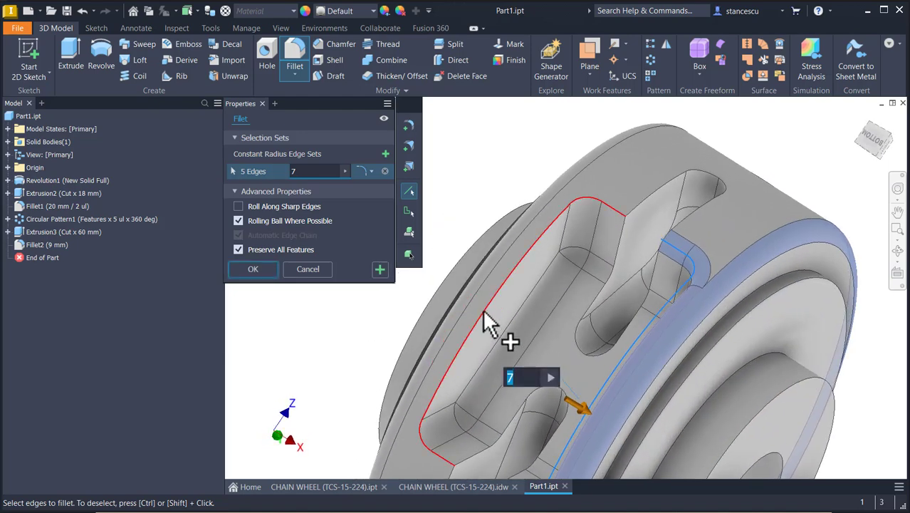
left_click(488, 319)
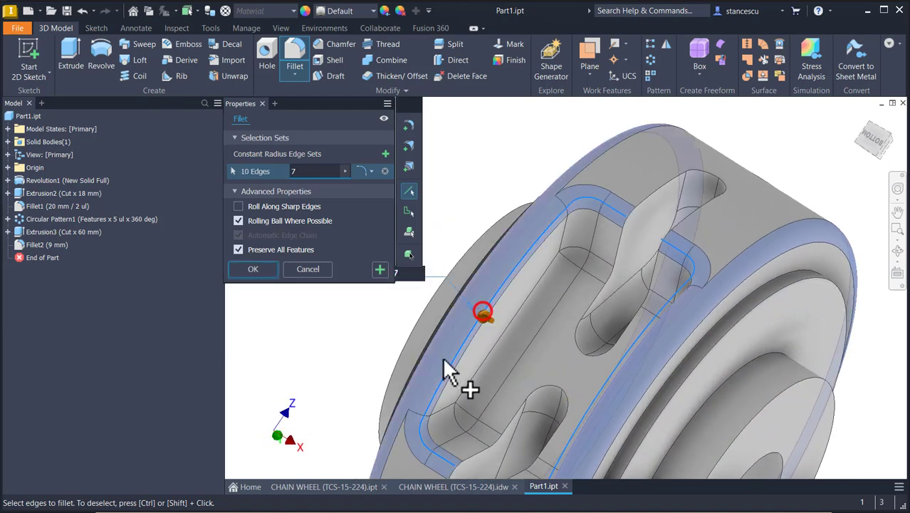
left_click(249, 268)
Circular-pattern the 60 mm groove cut and its 9 mm and 7 mm fillets around the bore axis, 5 occurrences over 360 deg.
middle_click_drag(351, 269, 375, 258, "shift")
key("F6")
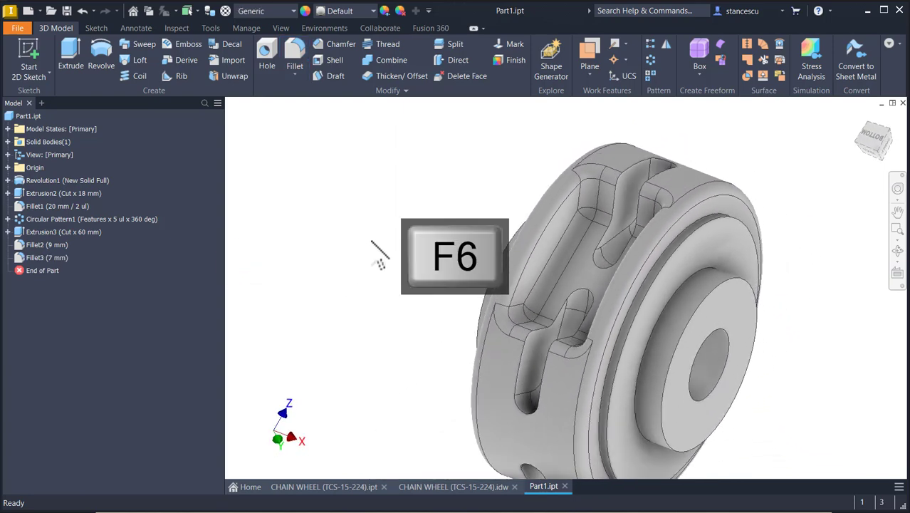
left_click(650, 60)
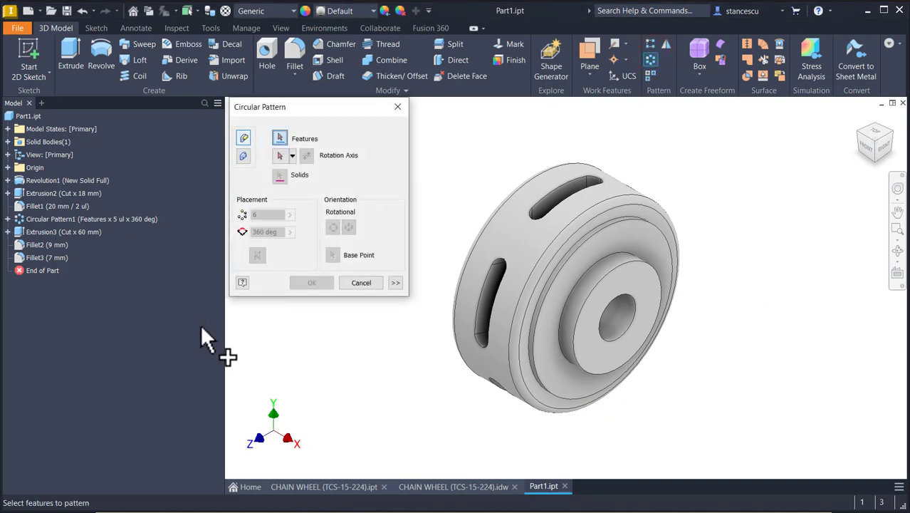
left_click(49, 254)
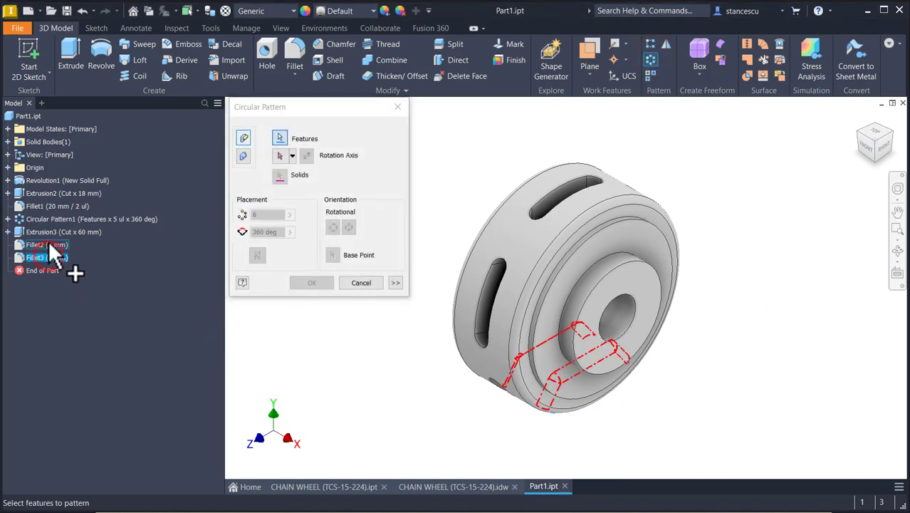
left_click(46, 244)
left_click(48, 231)
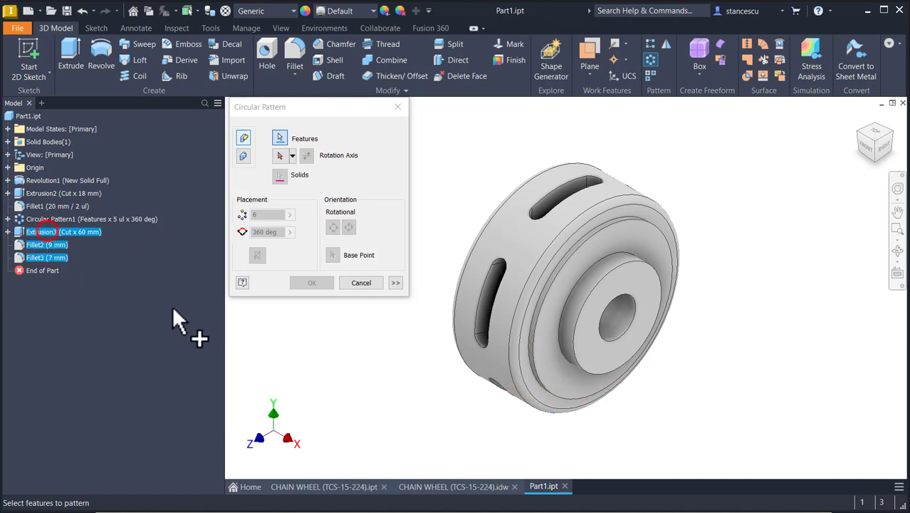
left_click(280, 155)
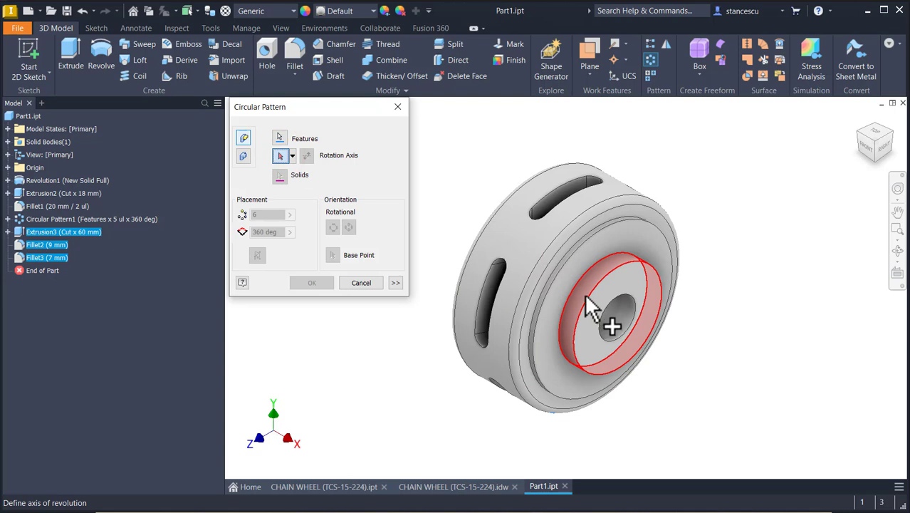
left_click(625, 317)
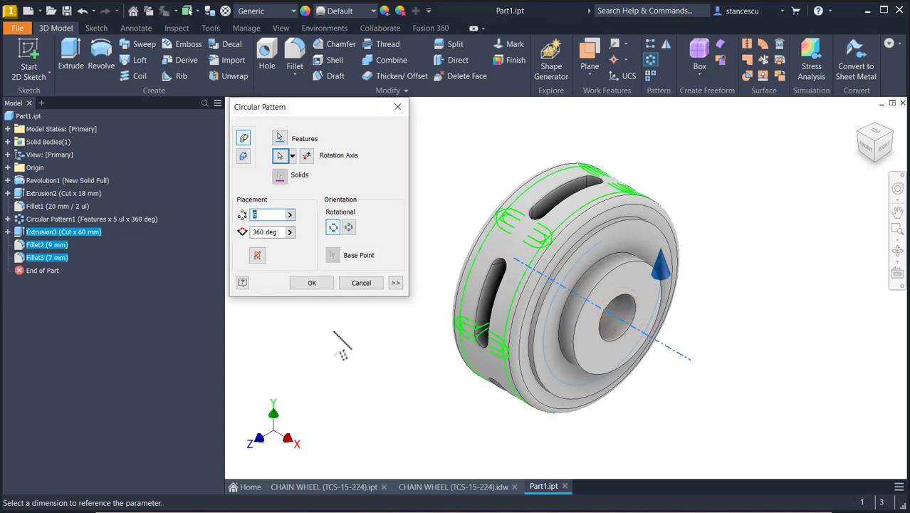
type("5")
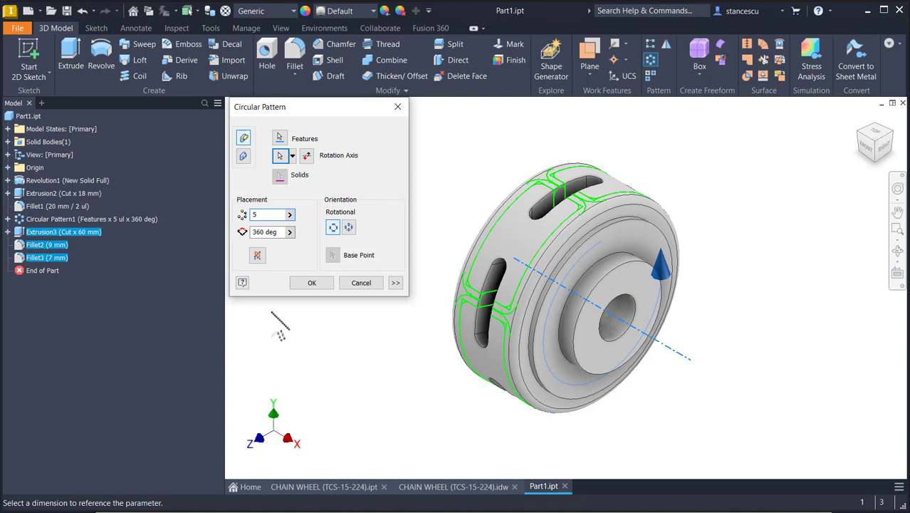
left_click(311, 283)
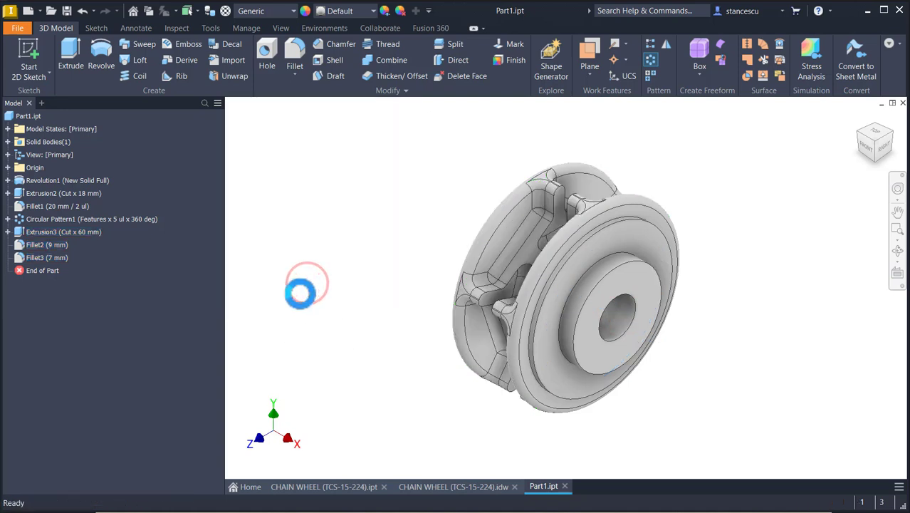
Check the R30 rim rounding in the 2D drawing, then start a part sketch on the XY plane with graphics sliced.
left_click(448, 487)
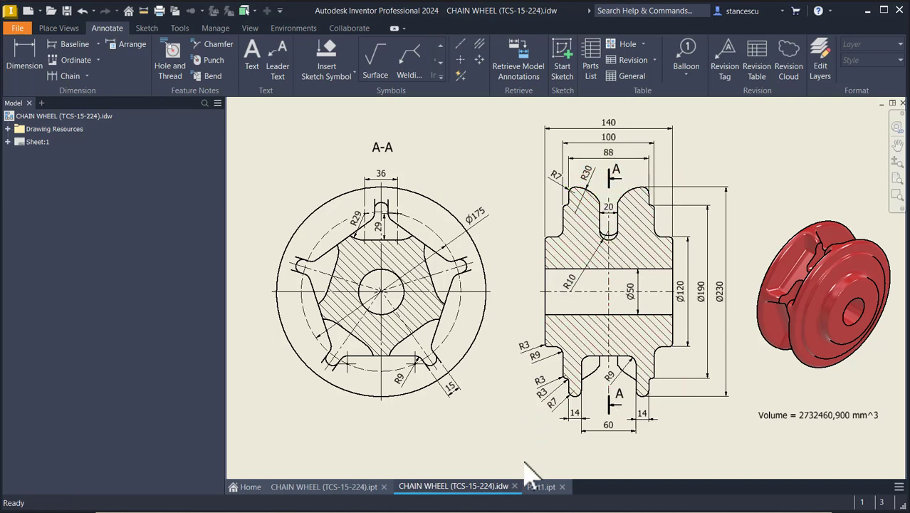
scroll(571, 183, "up", 4)
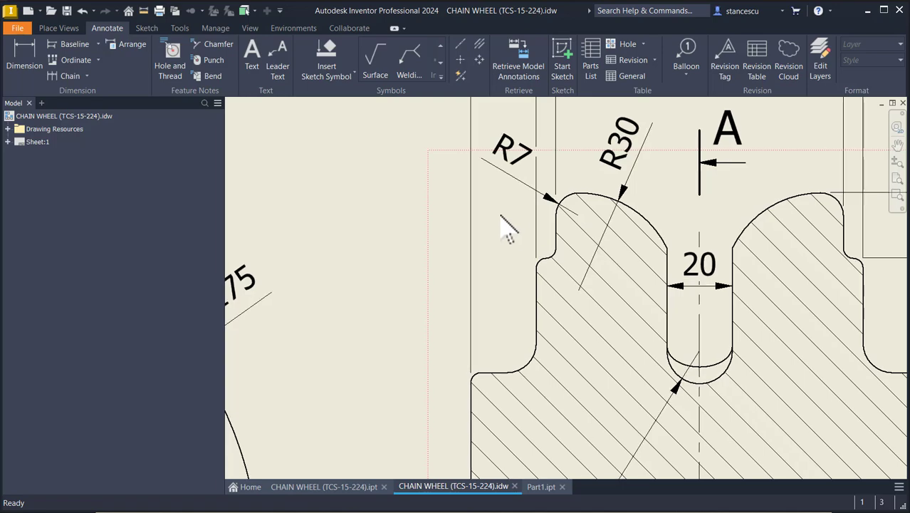
scroll(501, 216, "down", 4)
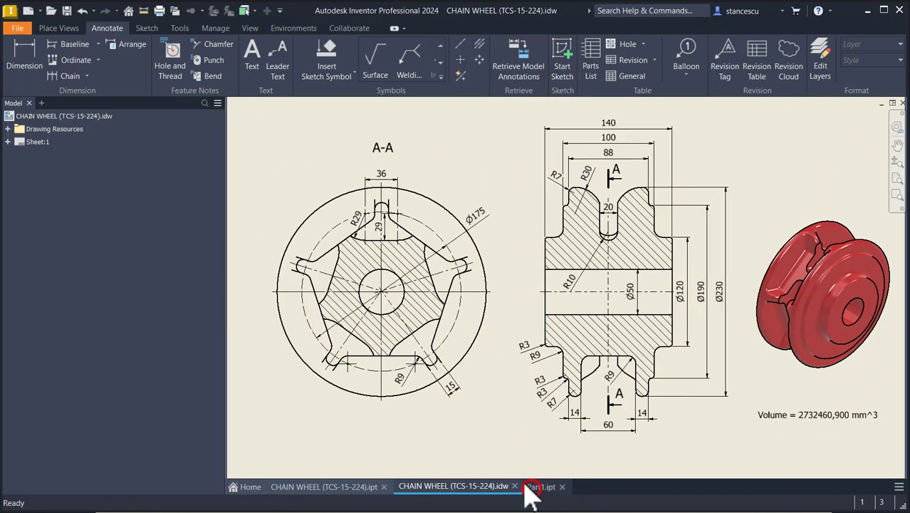
left_click(533, 487)
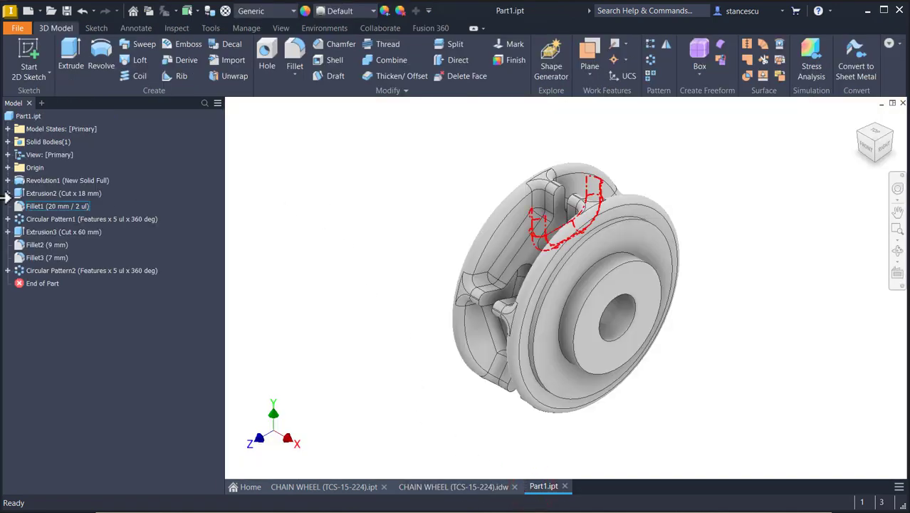
left_click(8, 167)
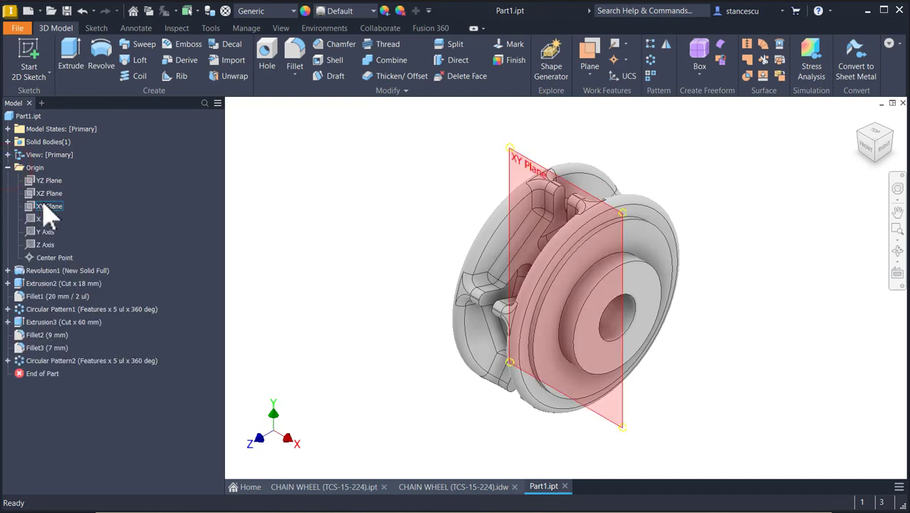
left_click(47, 206)
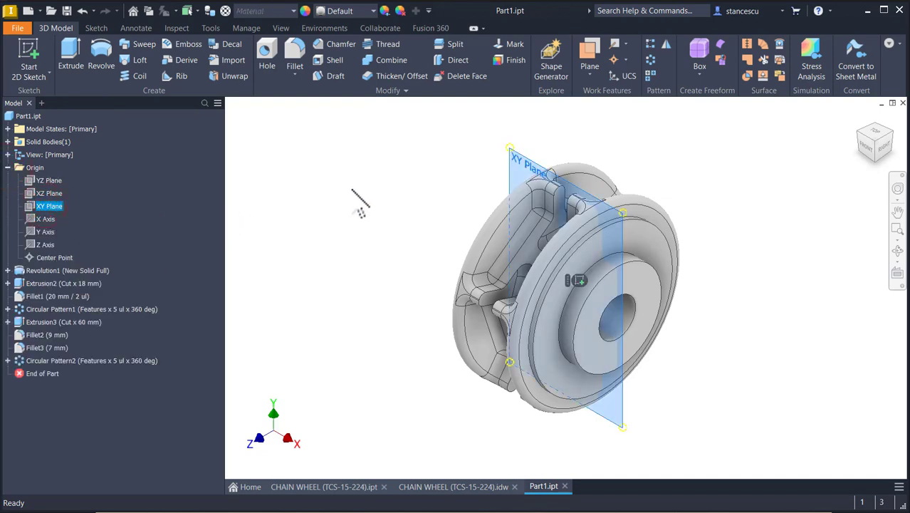
left_click(577, 279)
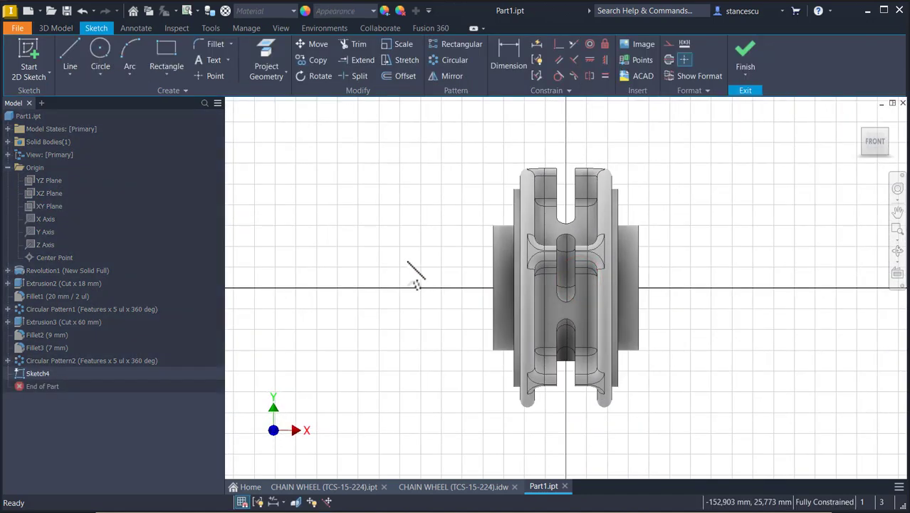
key("F7")
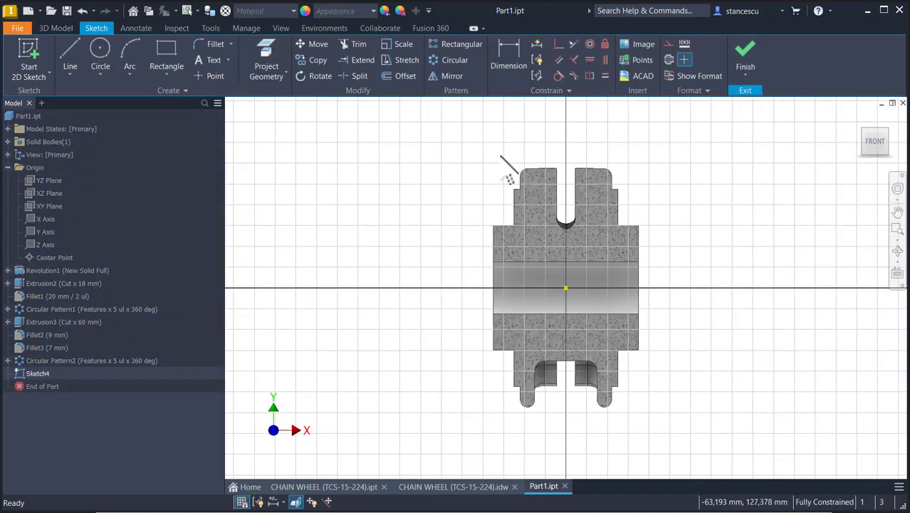
Project the rim's 7 mm corner arc and the adjacent side edge of the central slot into the sketch.
scroll(498, 154, "up", 2)
middle_click_drag(491, 151, 488, 205)
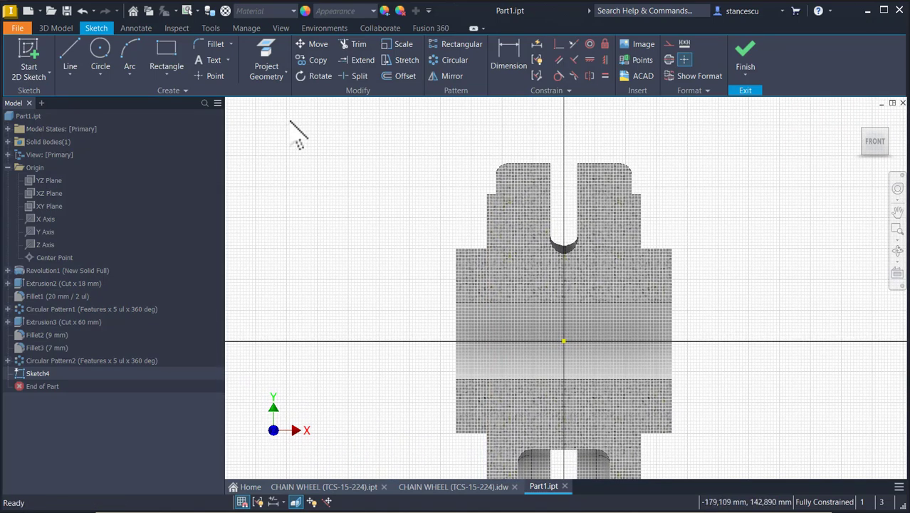
left_click(267, 50)
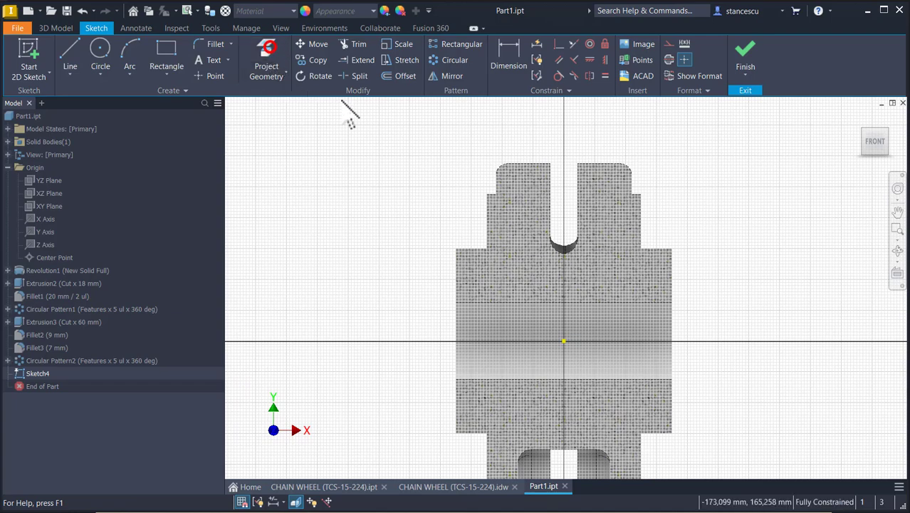
scroll(501, 176, "up", 2)
left_click(506, 170)
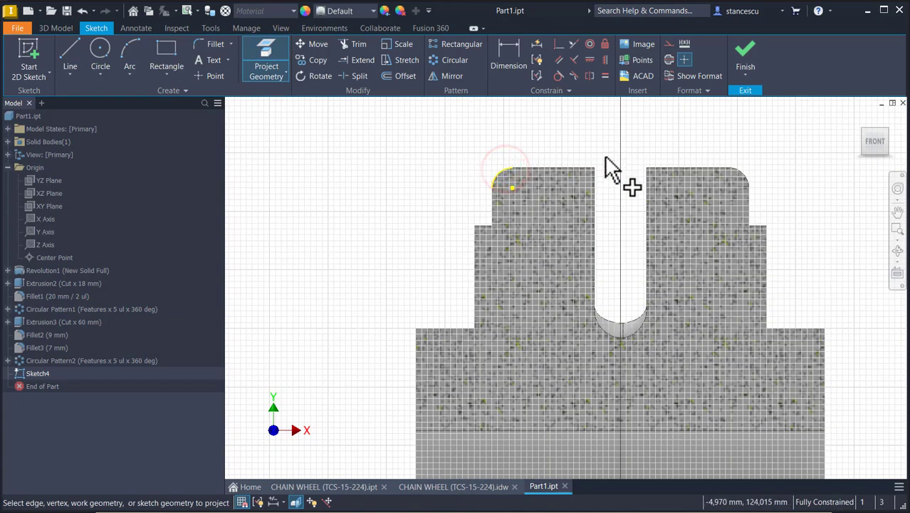
left_click(595, 198)
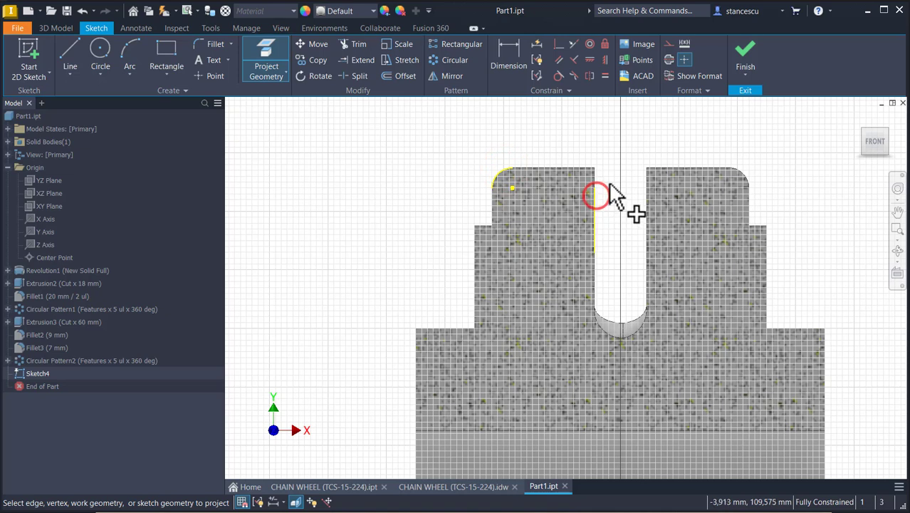
Draw an arc of radius 30 mm from the projected corner arc's upper end to the slot's side edge, tangent to the corner arc.
left_click(125, 51)
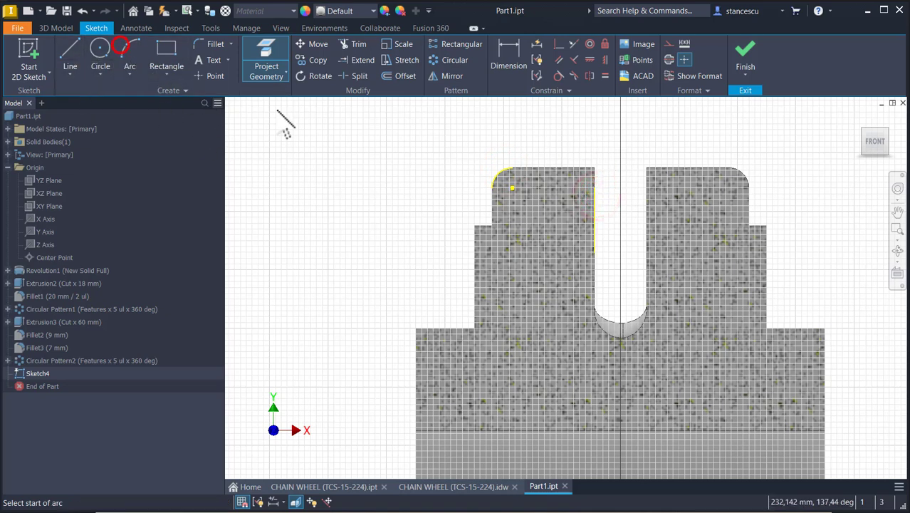
left_click(512, 170)
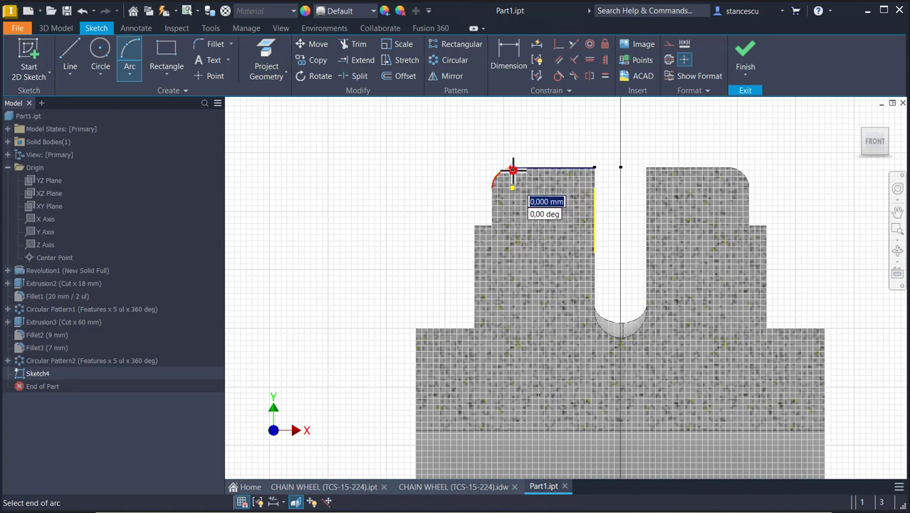
left_click(594, 204)
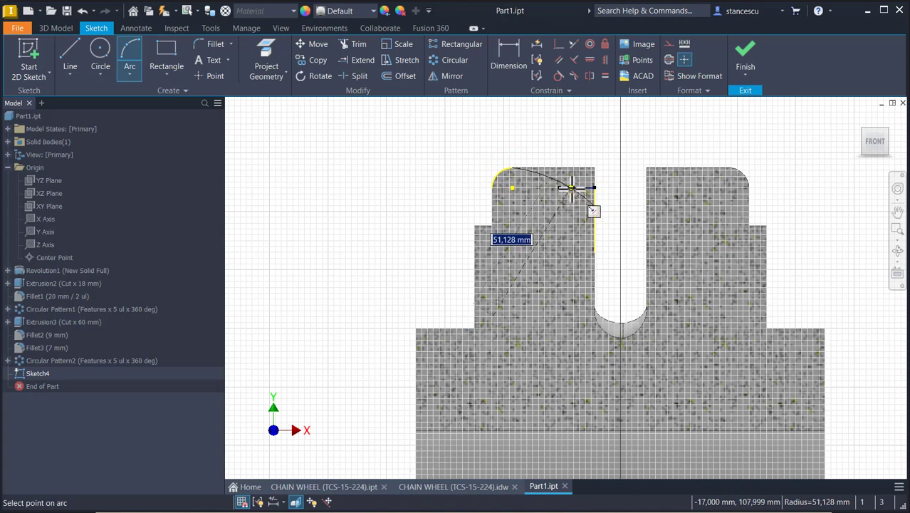
type("30")
key("Return")
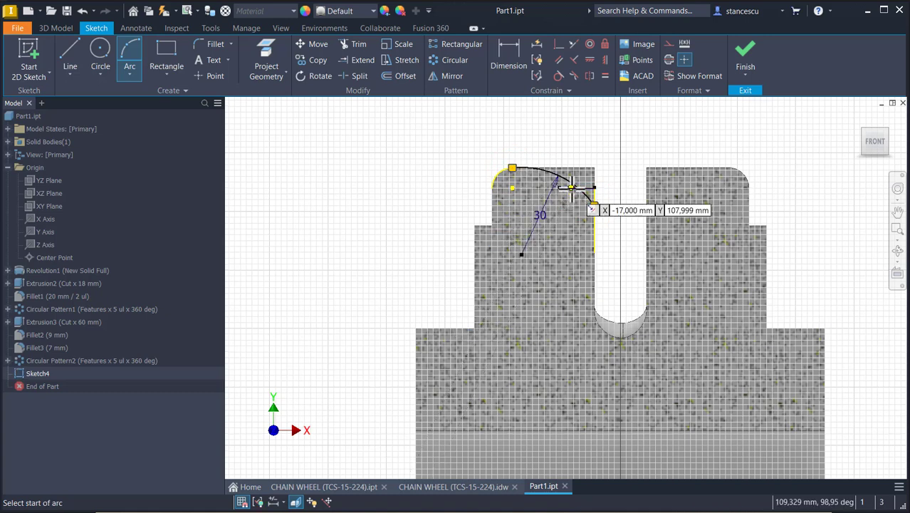
left_click(559, 76)
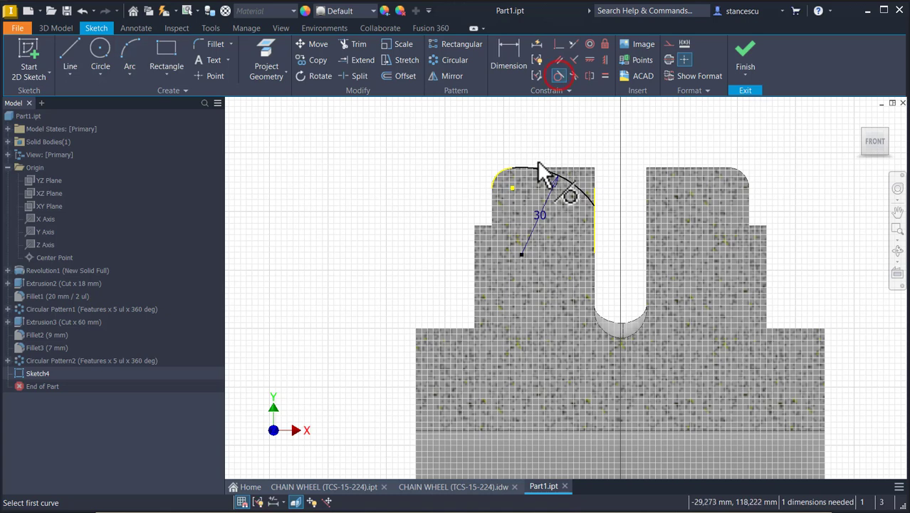
left_click(519, 176)
left_click(498, 178)
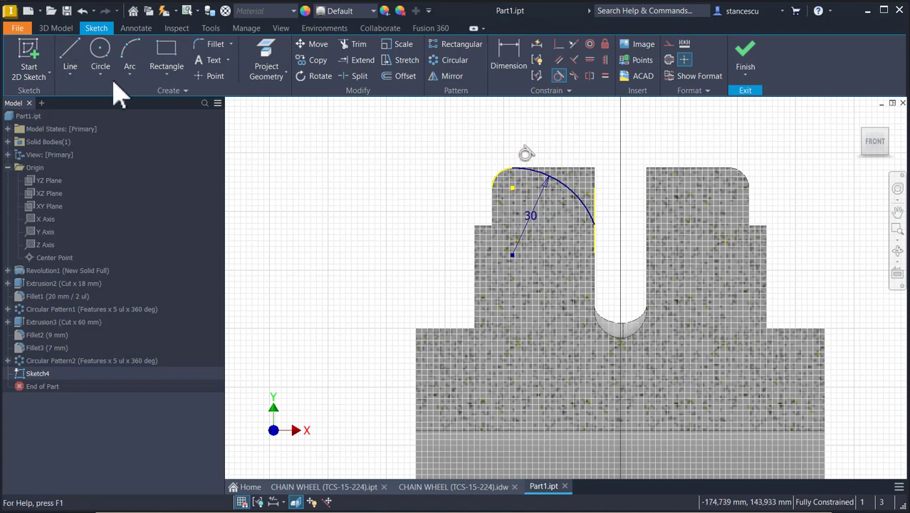
Draw a vertical 25 mm line from the midpoint of the bore edge down to the origin.
left_click(70, 57)
middle_click_drag(372, 223, 367, 154)
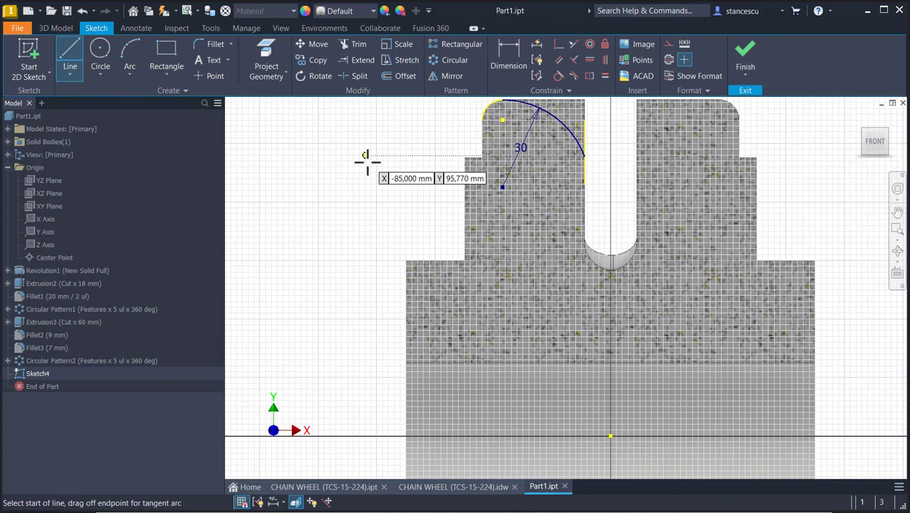
left_click(610, 361)
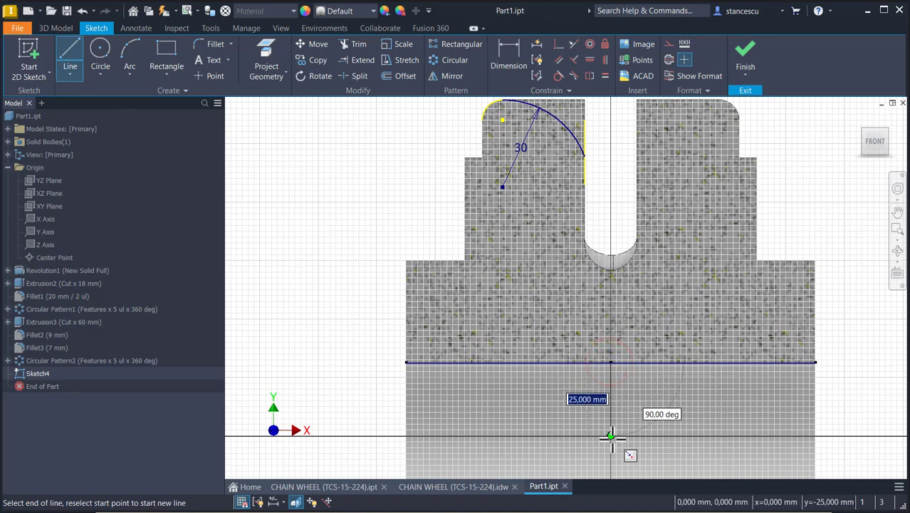
left_click(611, 434)
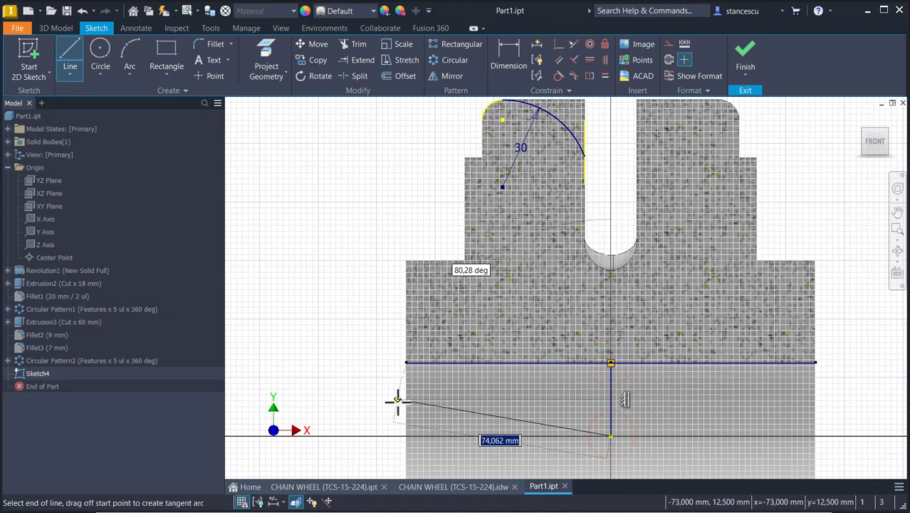
key("Escape")
Mirror the R30 arc to the other side of the slot about the vertical centre line.
middle_click_drag(396, 190, 391, 260)
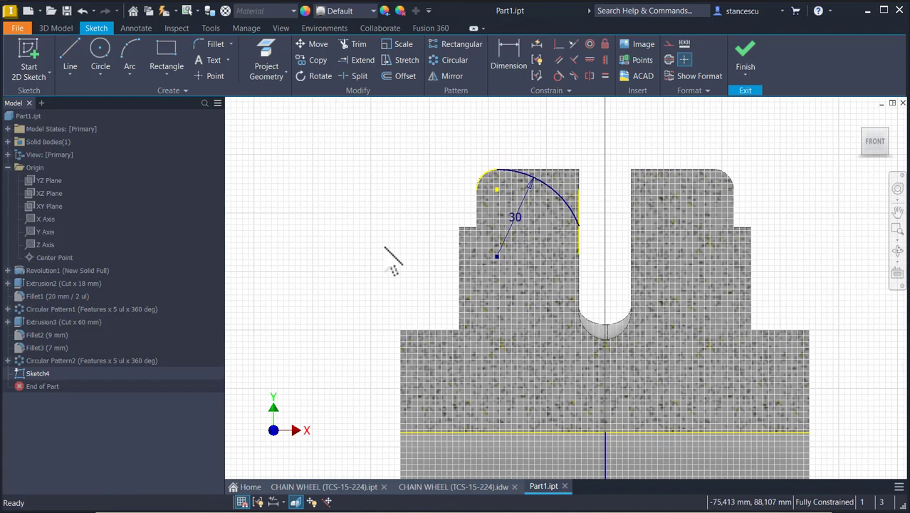
left_click(450, 77)
left_click(575, 217)
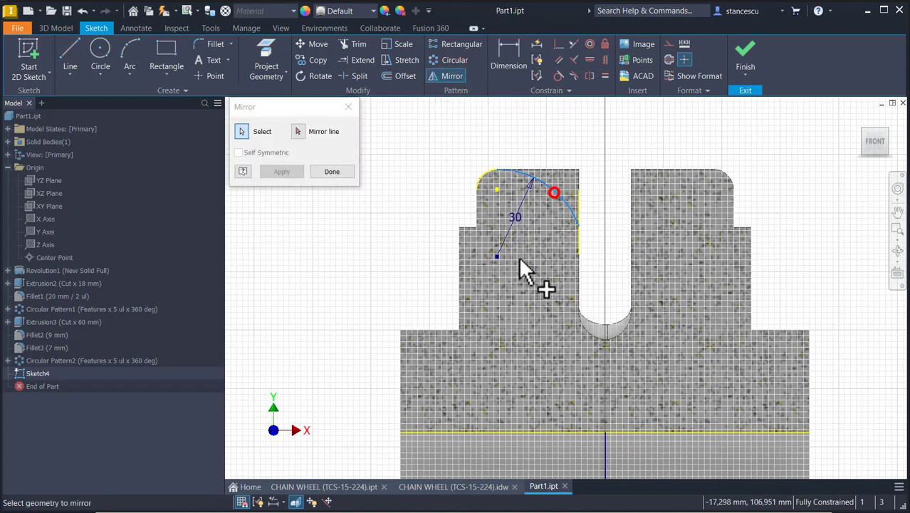
left_click(298, 131)
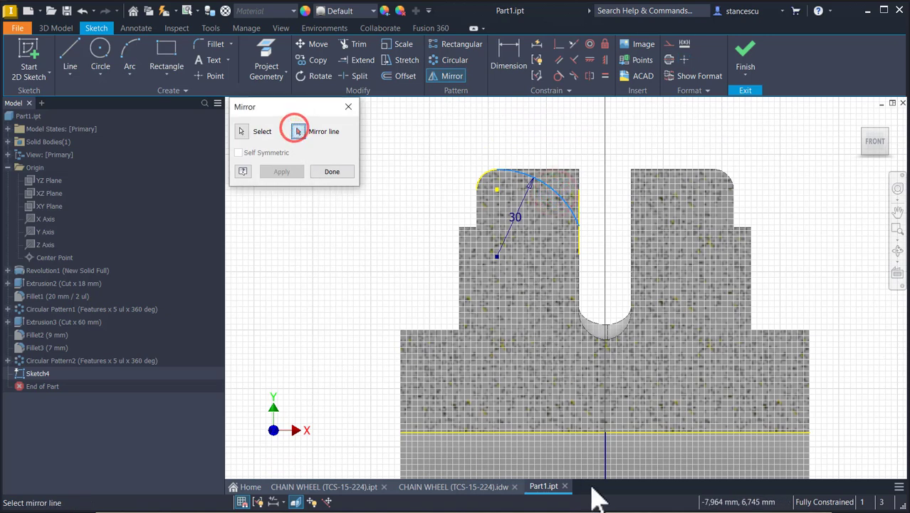
left_click(601, 455)
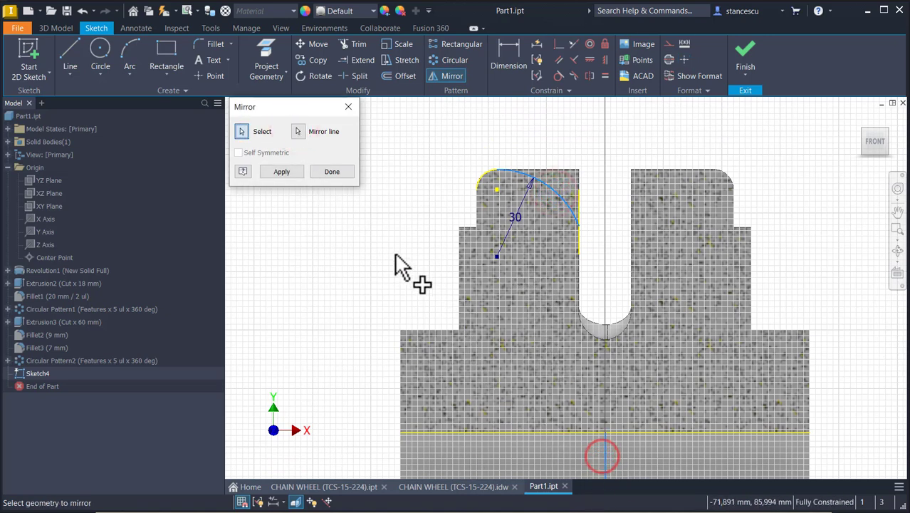
left_click(285, 171)
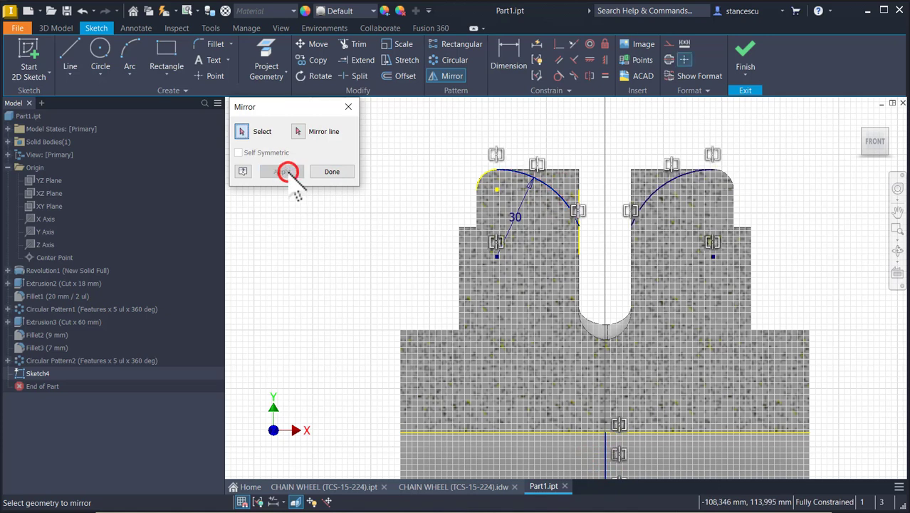
left_click(335, 171)
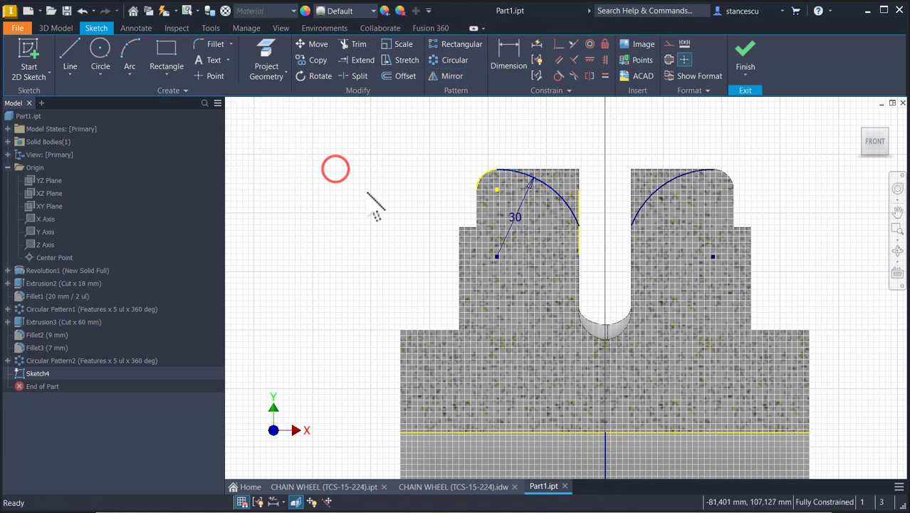
Close the rounding profile with horizontal lines joining the two arcs' upper ends and their lower ends across the slot, and finish the sketch.
left_click(70, 49)
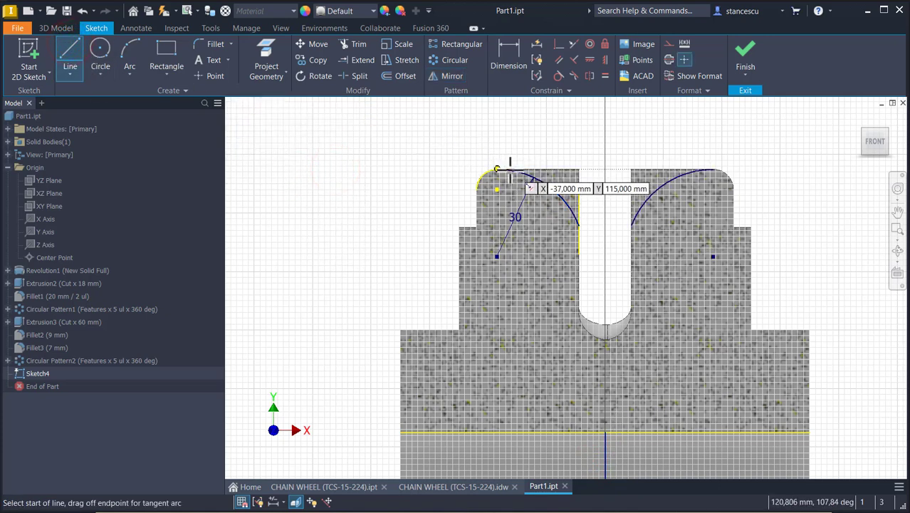
left_click(496, 168)
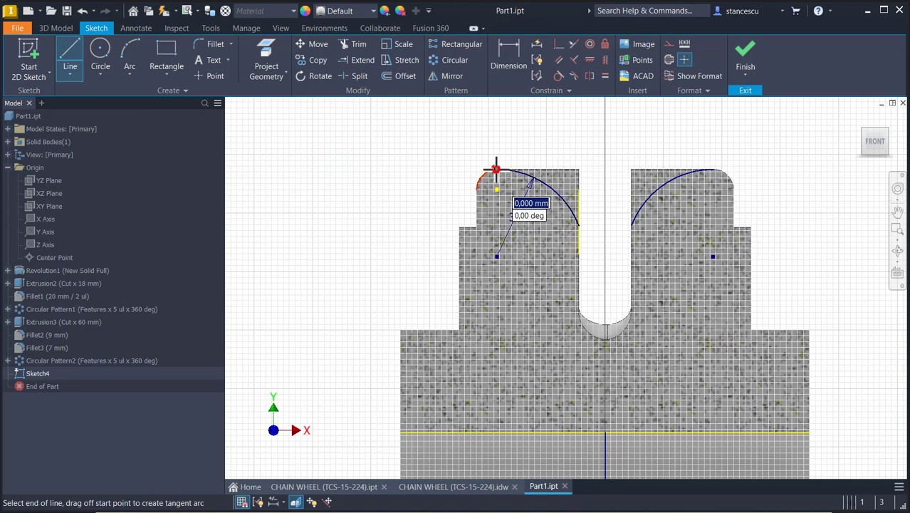
left_click(713, 169)
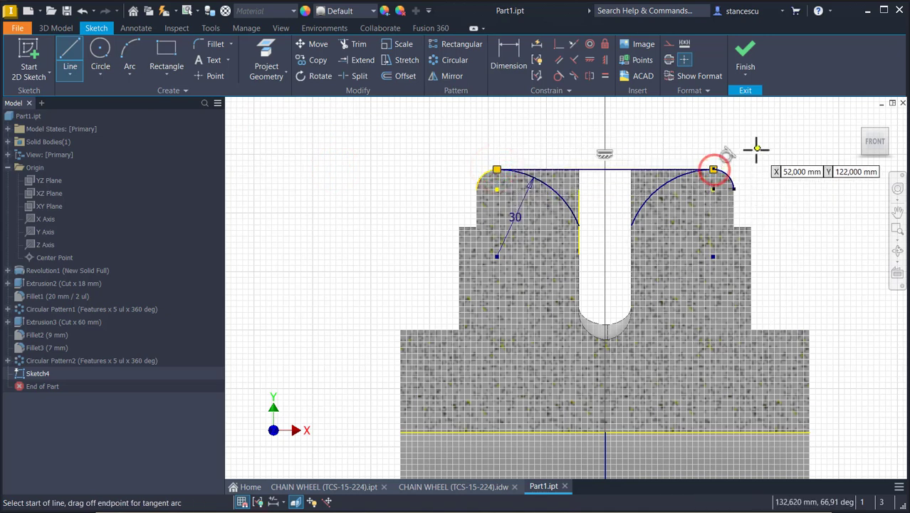
left_click(578, 225)
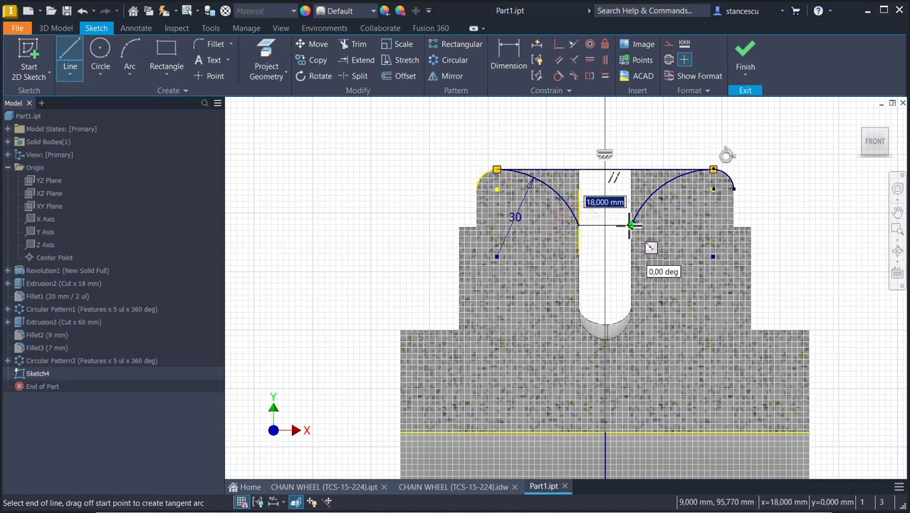
left_click(630, 225)
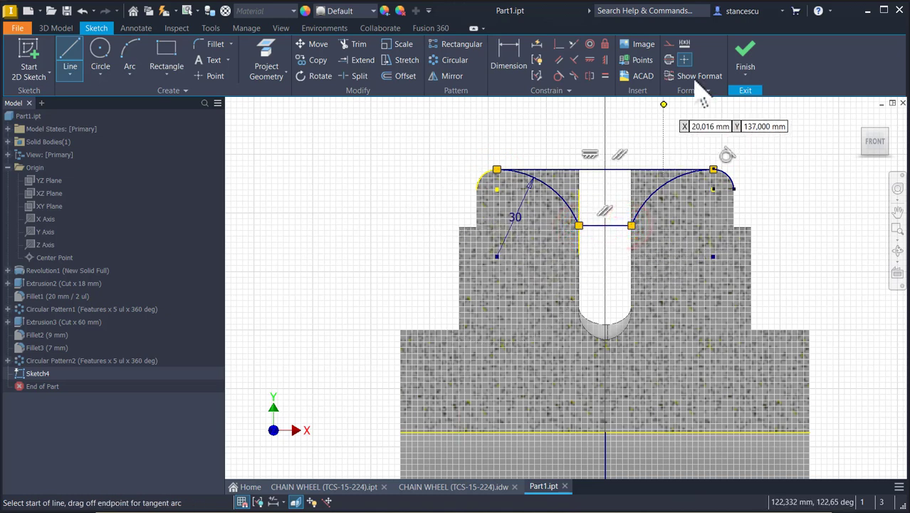
left_click(746, 57)
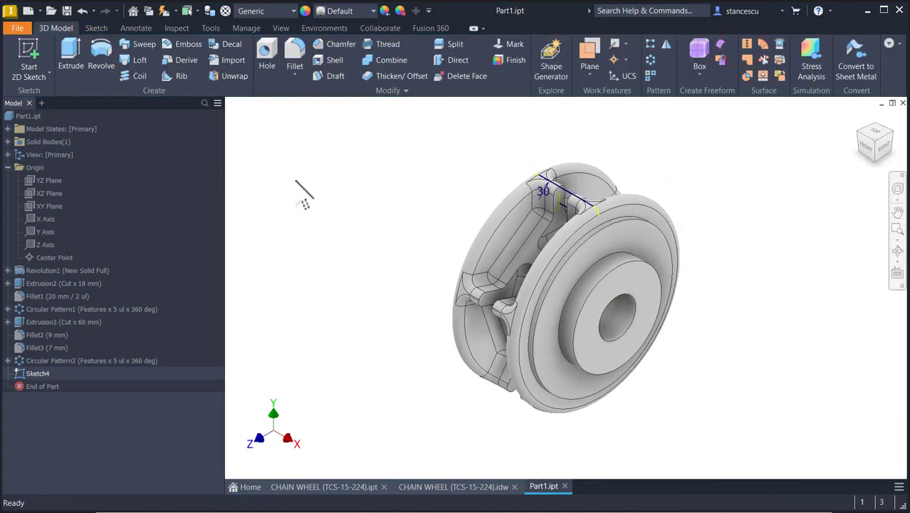
Revolve the closed rounding profile a full 360 deg around the X axis as a cut.
left_click(101, 57)
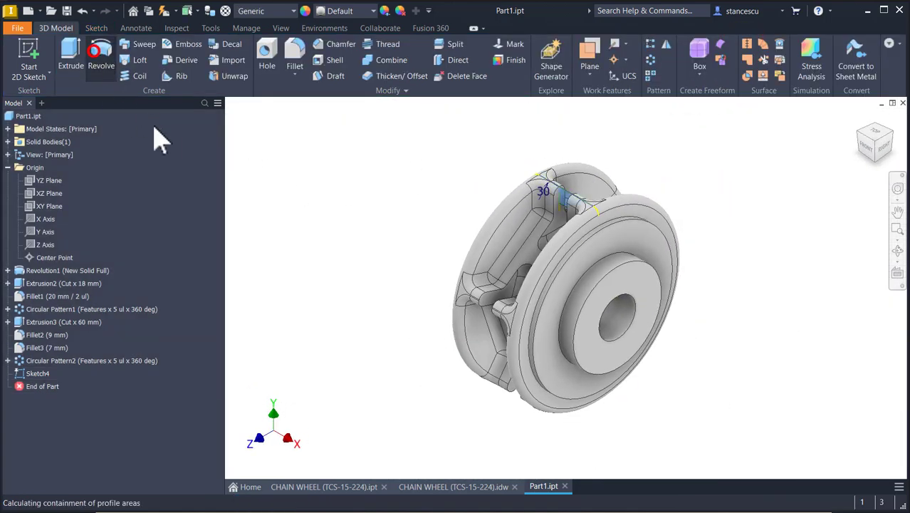
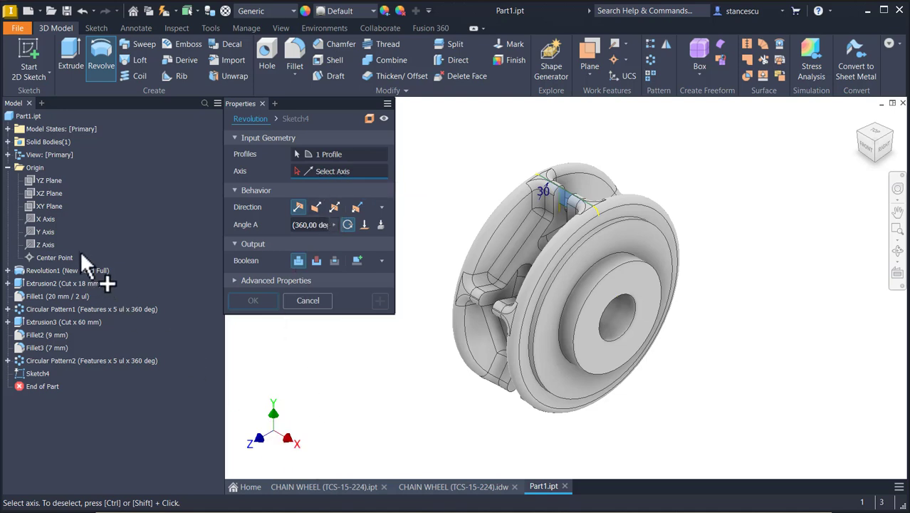
left_click(44, 219)
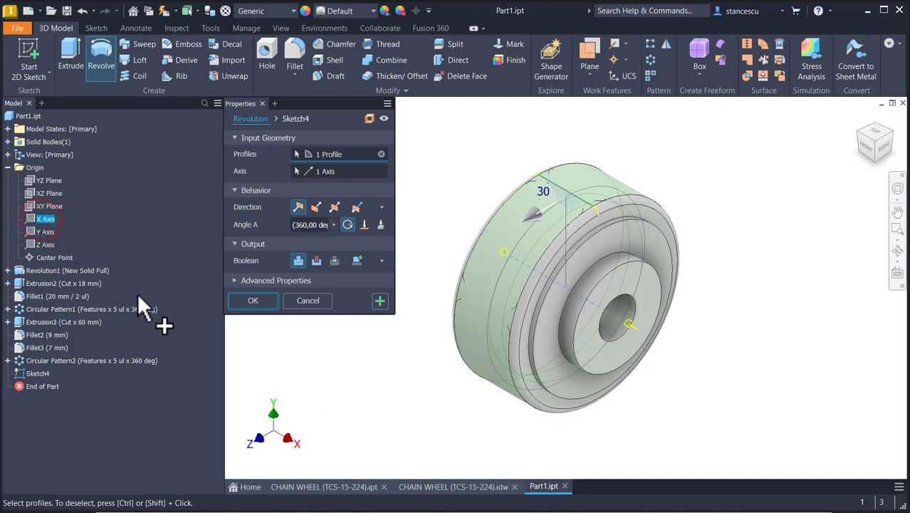
left_click(314, 261)
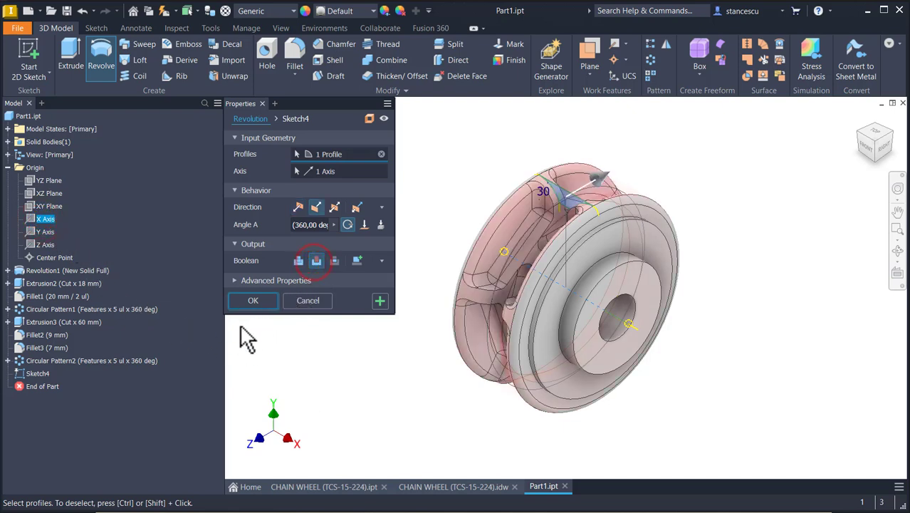
left_click(253, 301)
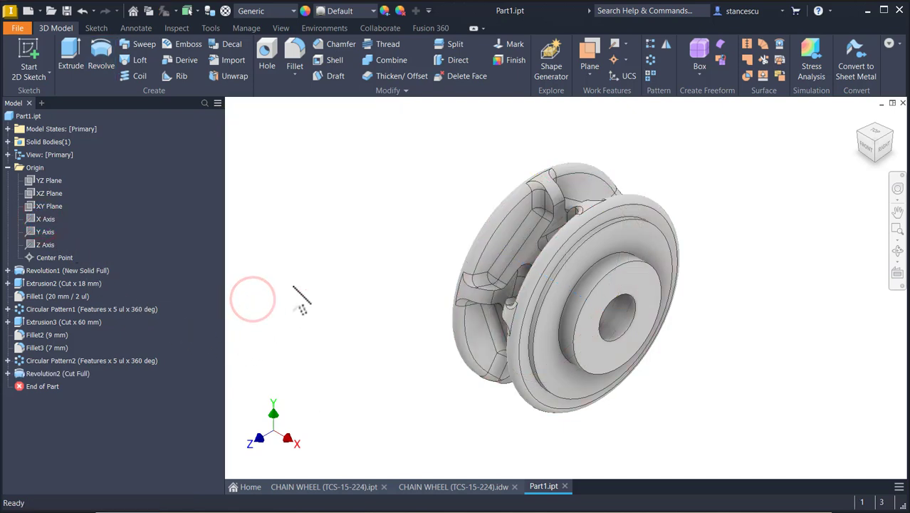
Fillet the curved edge chains at both ends of one groove, on both rims, with a 7 mm radius.
scroll(551, 196, "down", 3)
left_click(549, 189)
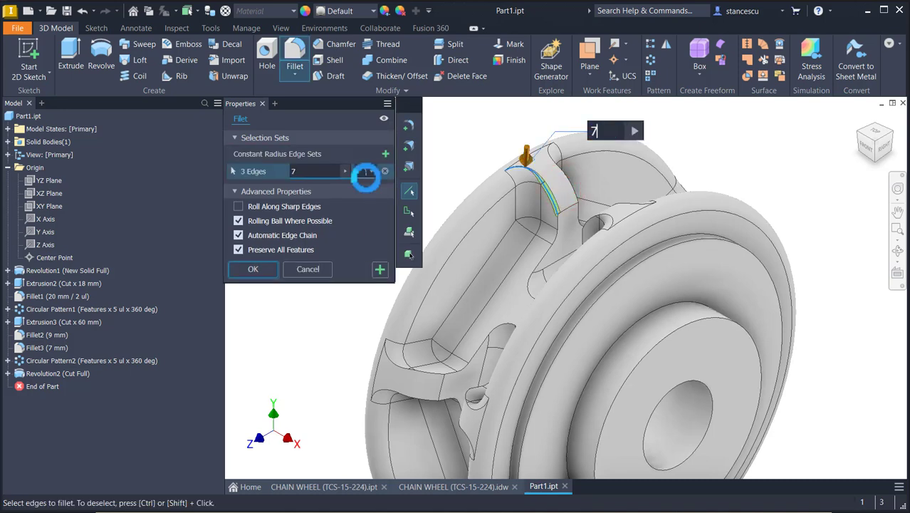
type("7")
left_click(427, 371)
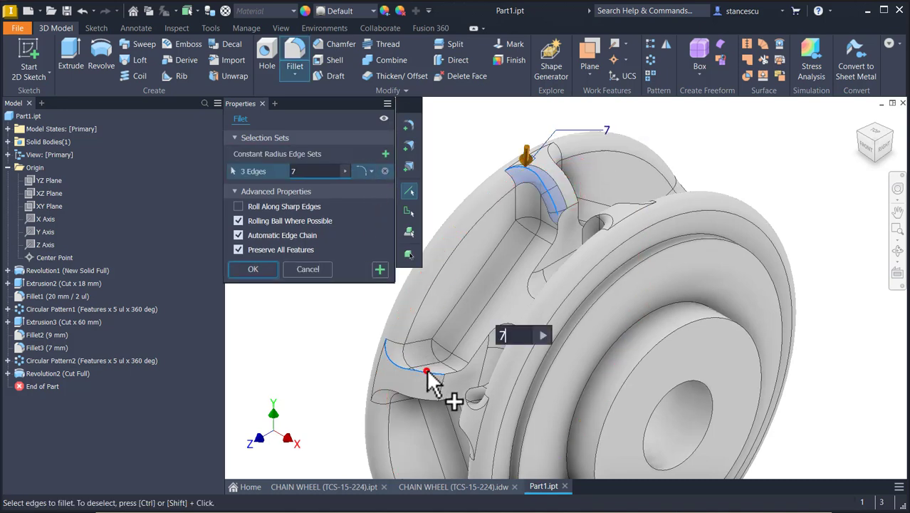
mouse_move(586, 271)
middle_mouse_down("shift")
mouse_move(615, 263)
mouse_move(680, 284)
mouse_move(755, 237)
mouse_move(716, 274)
mouse_move(664, 365)
mouse_move(646, 426)
middle_mouse_up("shift")
left_click(756, 207)
left_click(644, 425)
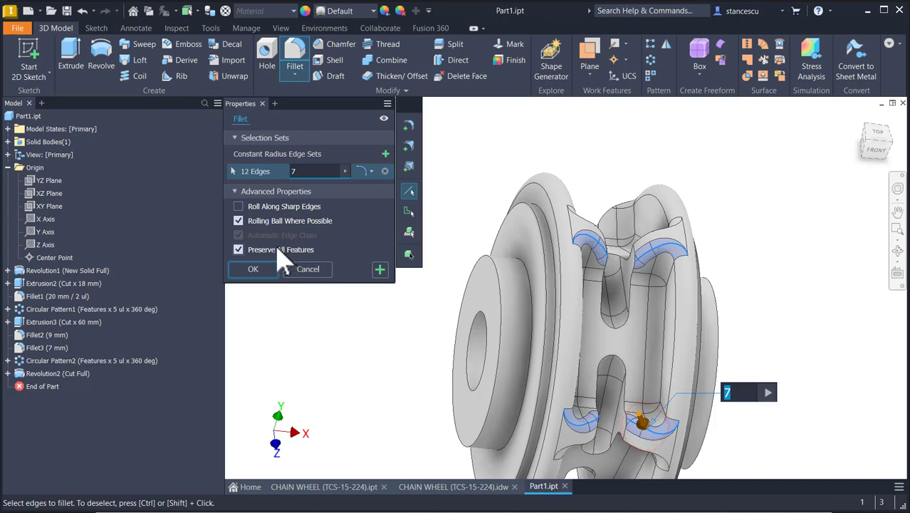
left_click(256, 271)
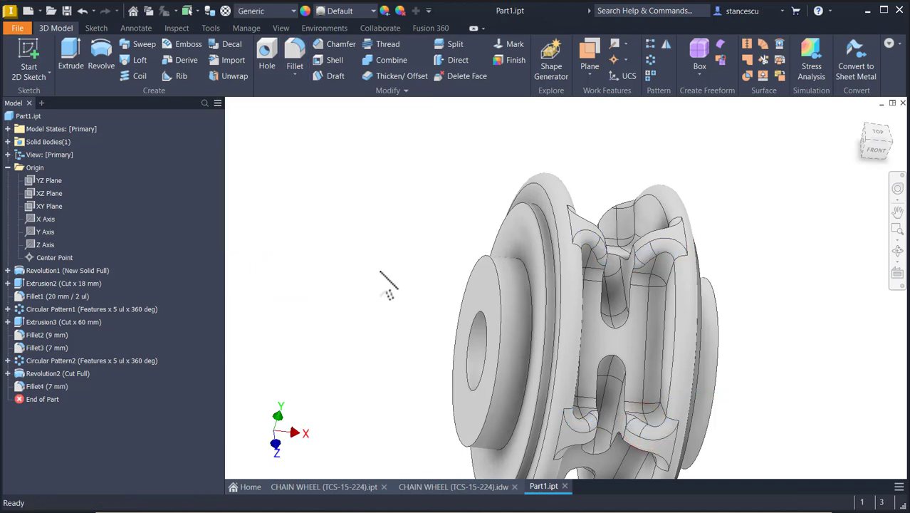
Circular-pattern the 7 mm groove-end fillet around the bore axis with 5 occurrences over 360 deg.
key("F6")
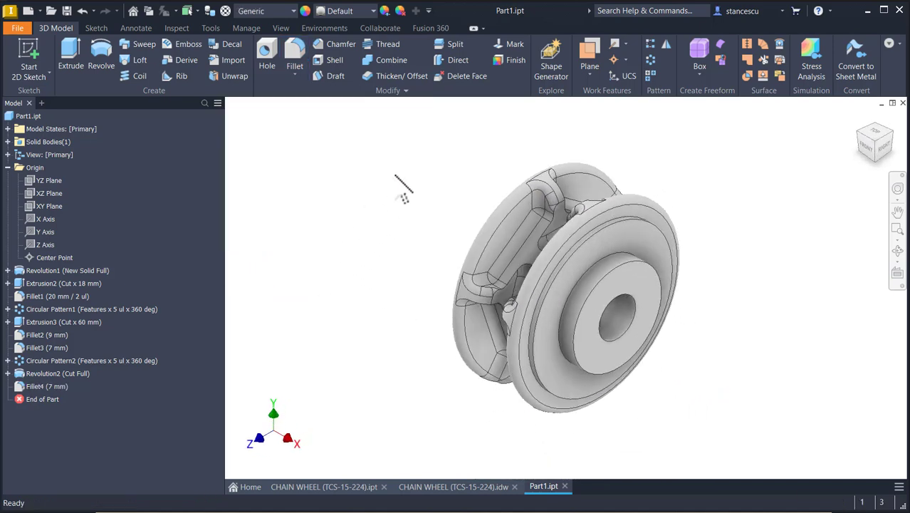
left_click(651, 60)
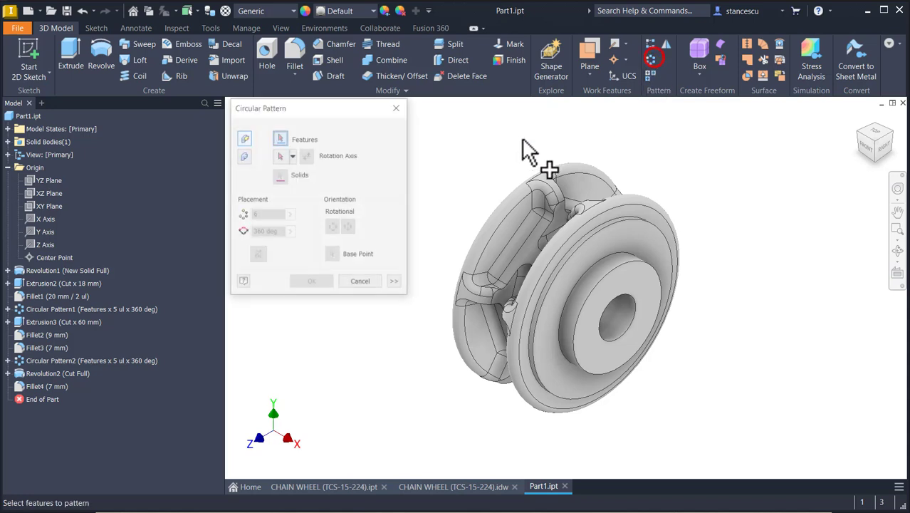
left_click(24, 390)
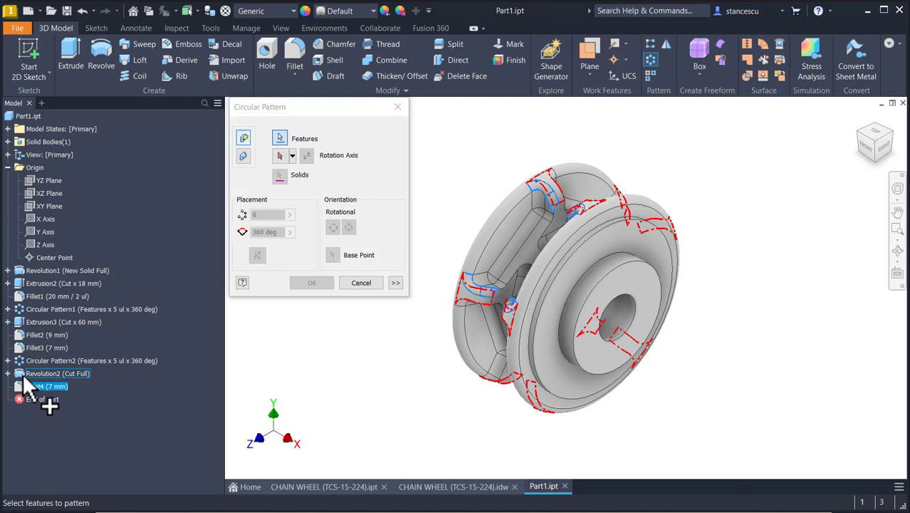
left_click(24, 376)
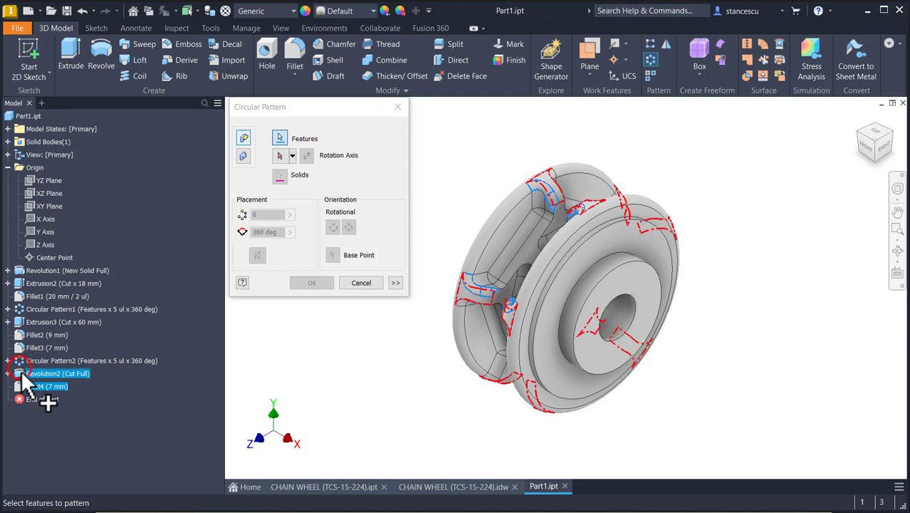
left_click(24, 374, "ctrl")
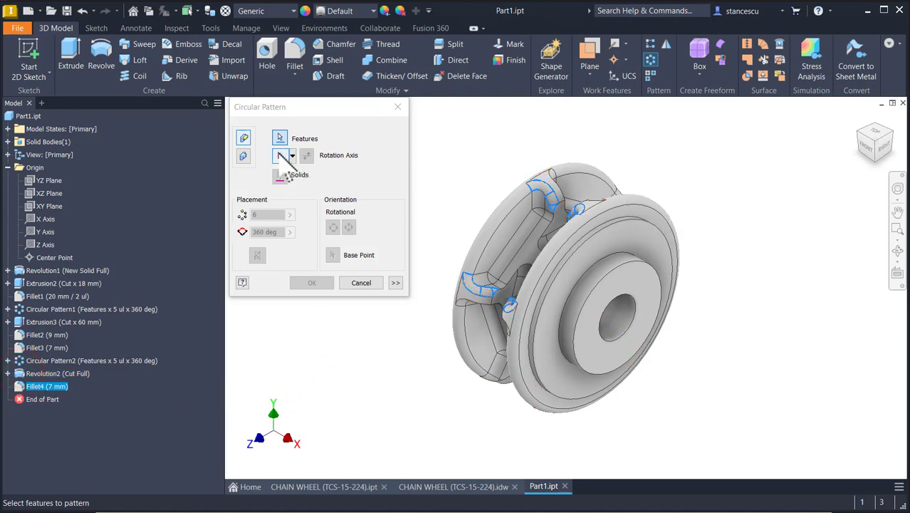
left_click(281, 156)
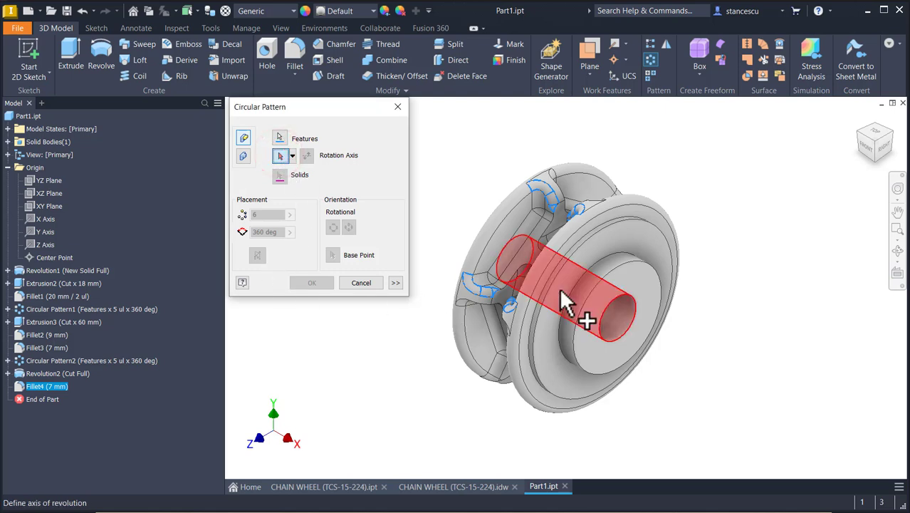
left_click(587, 283)
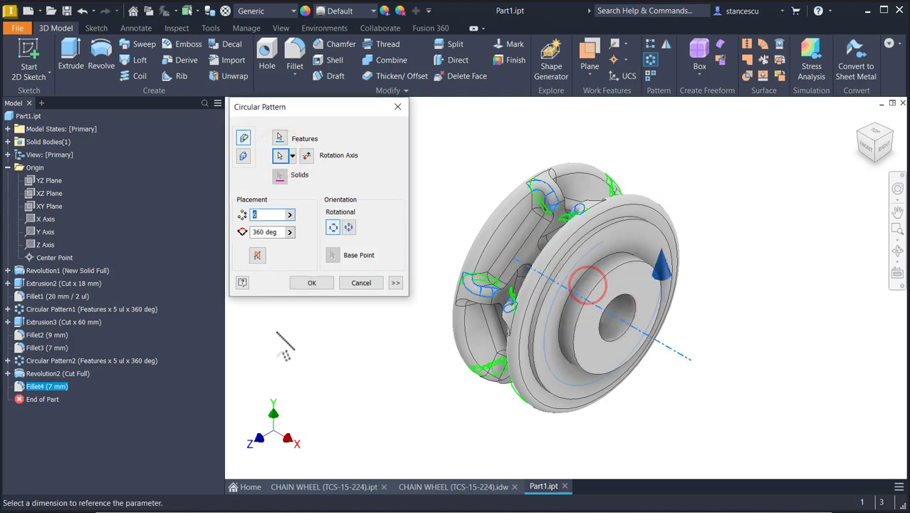
type("5")
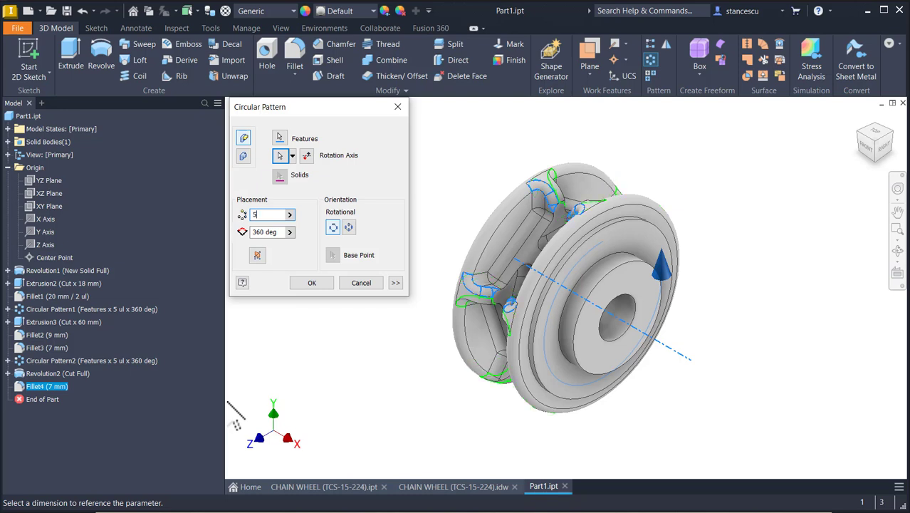
left_click(313, 282)
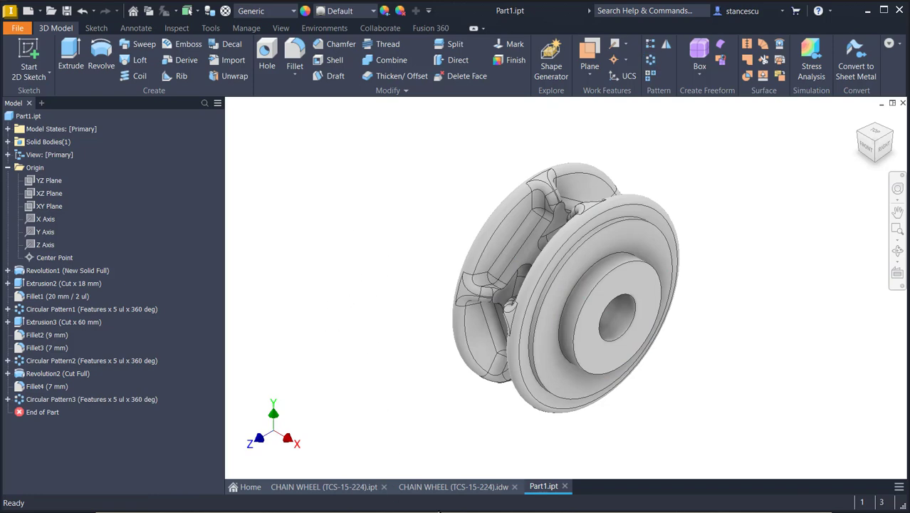
Check the fillet radii in the chain wheel drawing and fillet the edges where the hub meets the wheel on both sides with 9 mm radius.
left_click(452, 488)
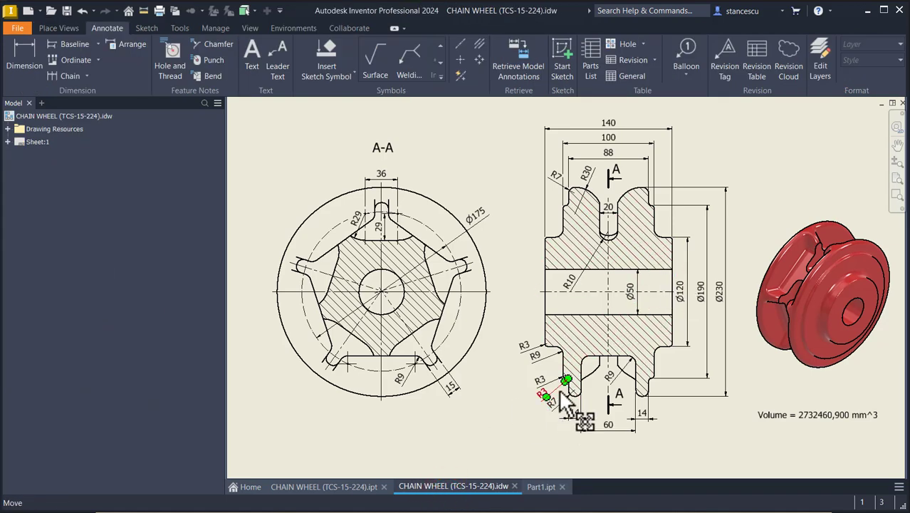
left_click_drag(554, 383, 530, 349)
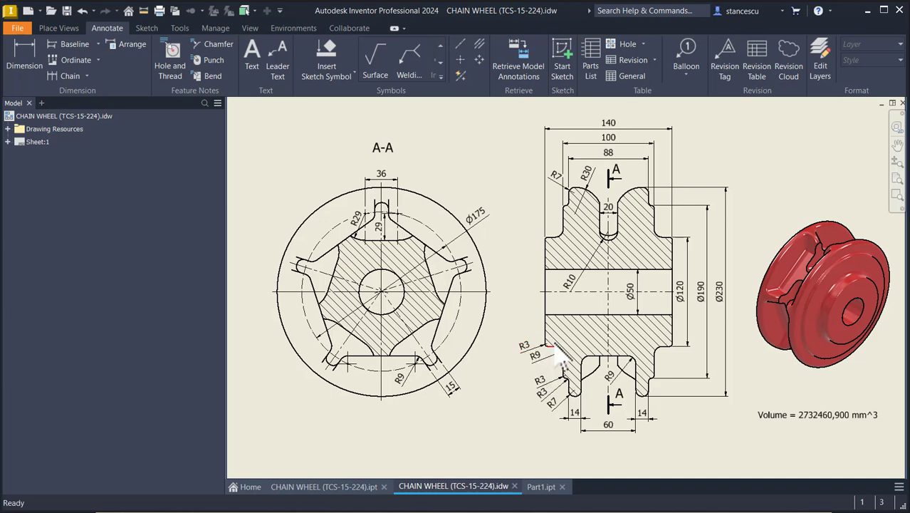
left_click(533, 489)
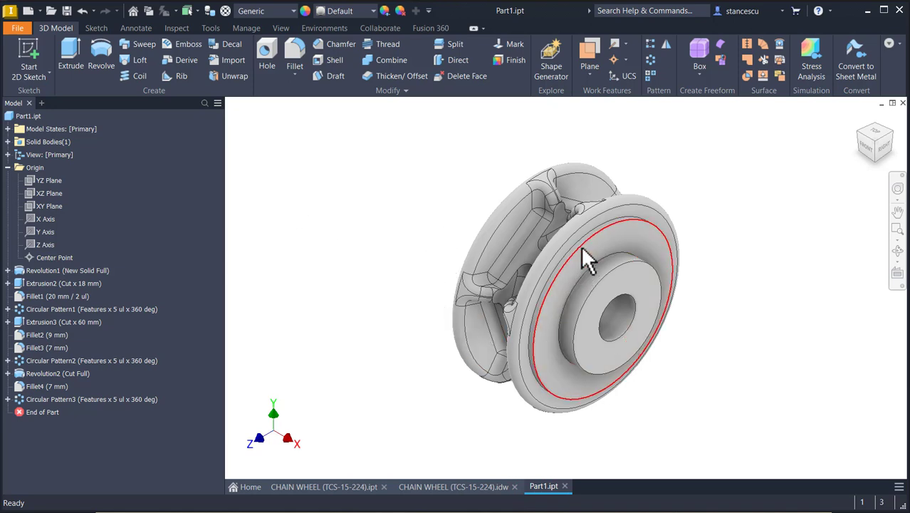
left_click(592, 265)
left_click(604, 259)
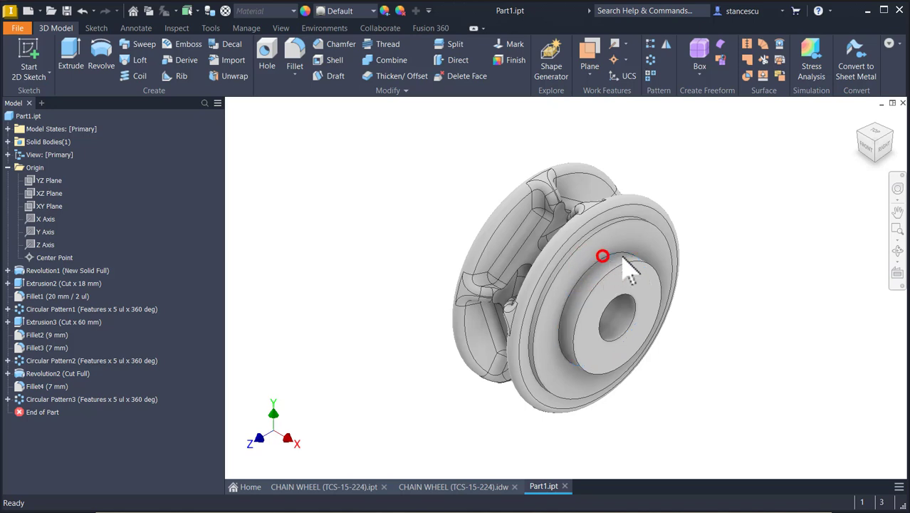
type("9")
middle_click_drag(735, 243, 613, 235, "shift")
left_click(616, 235)
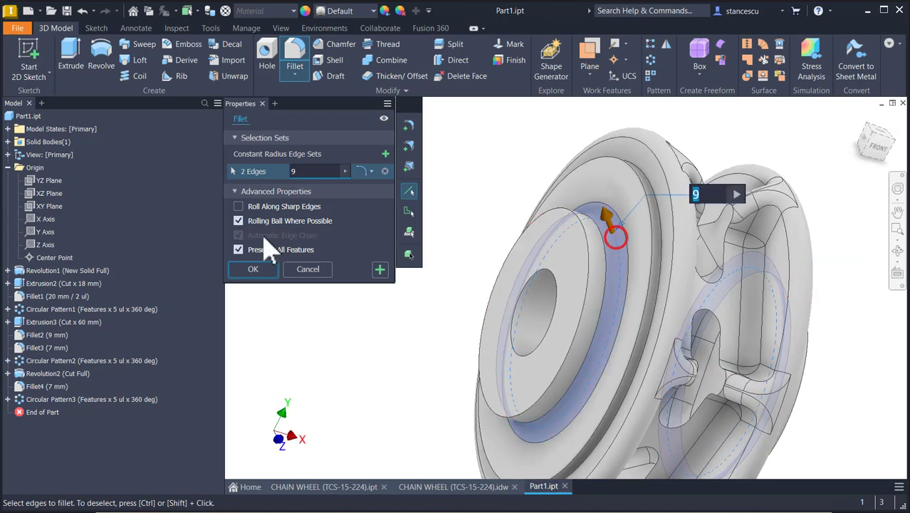
left_click(380, 269)
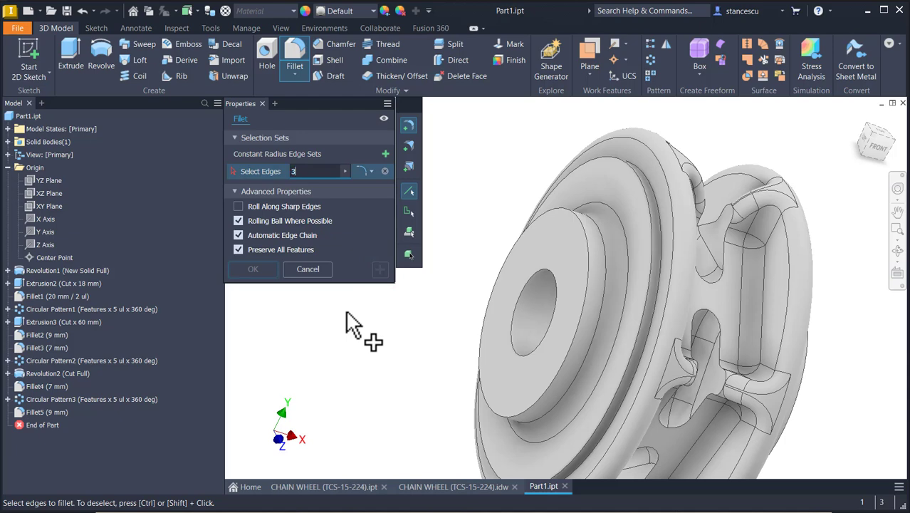
Fillet the outer hub edge and both edges of the rim step, on each side of the wheel, with a 3 mm radius.
left_click(647, 228)
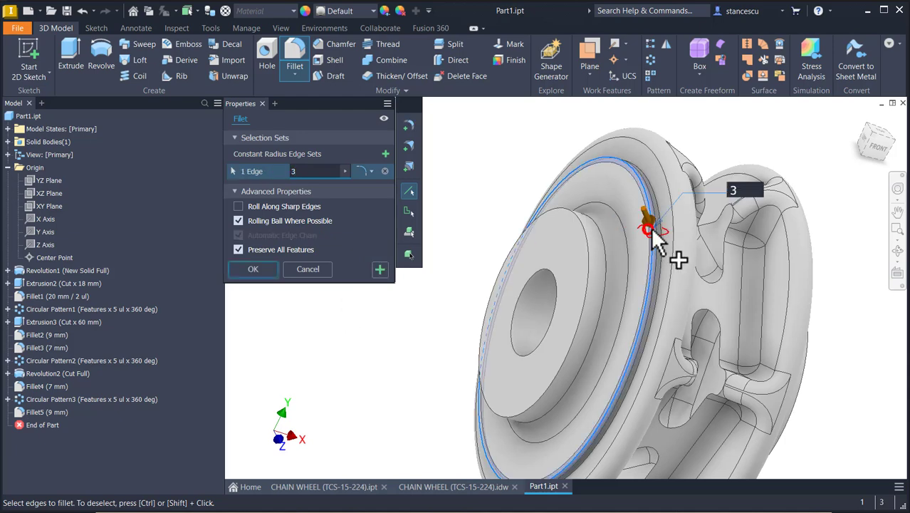
left_click(659, 227)
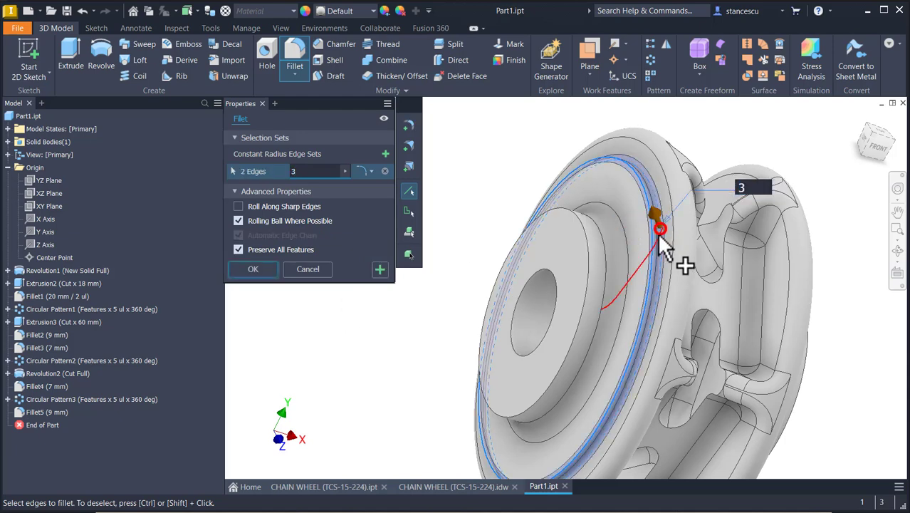
left_click(592, 264)
middle_click_drag(548, 293, 749, 257, "shift")
left_click(750, 259)
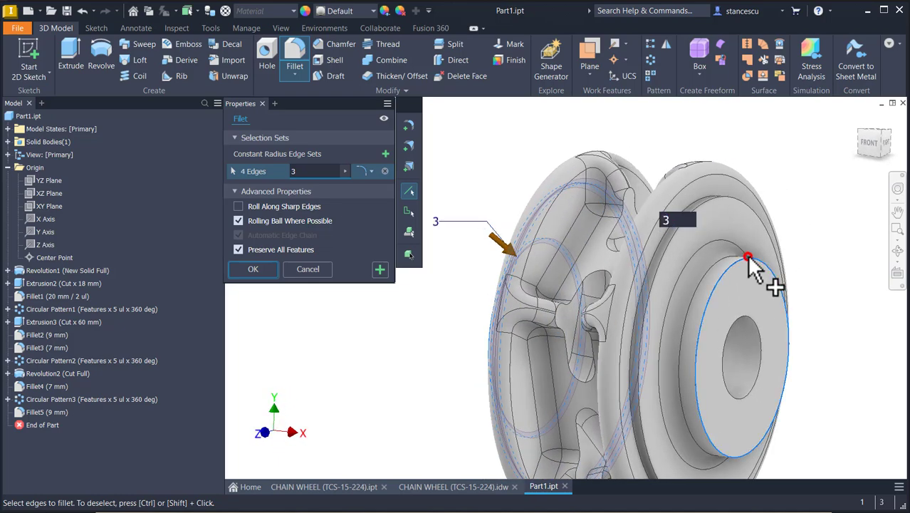
left_click(751, 211)
left_click(696, 197)
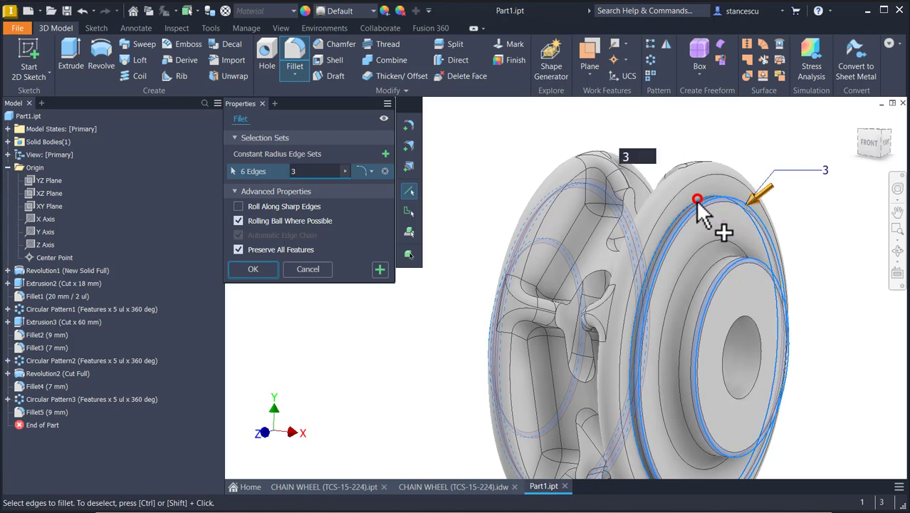
left_click(261, 269)
key("F6")
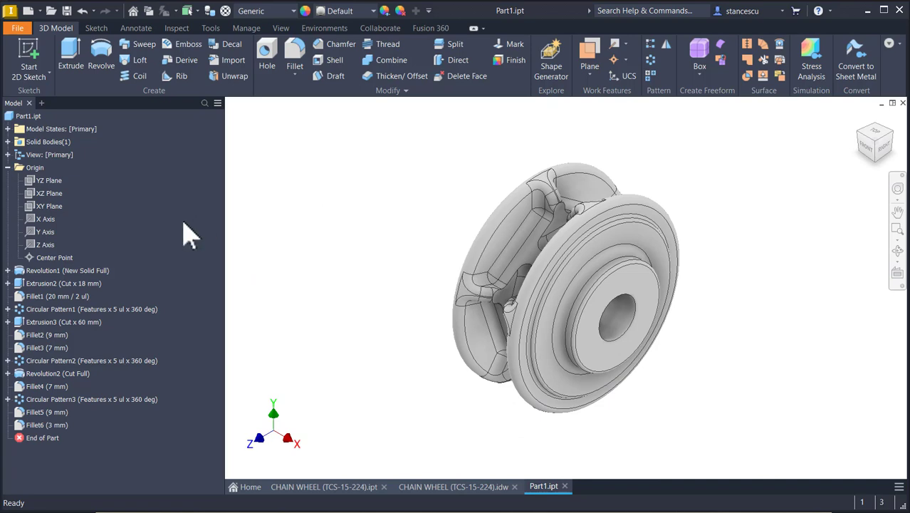
Collapse the Origin folder, update the part's physical properties in iProperties and copy its volume value.
left_click(7, 168)
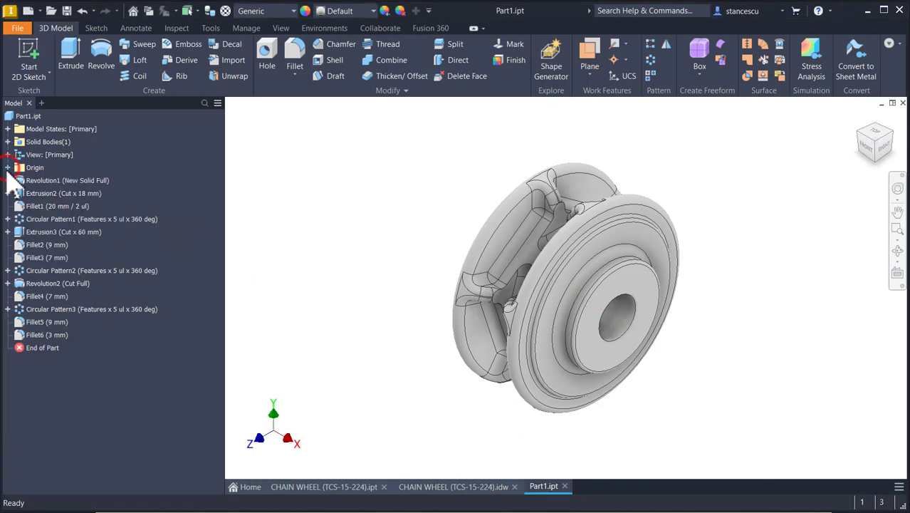
left_click(12, 116)
right_click(15, 118)
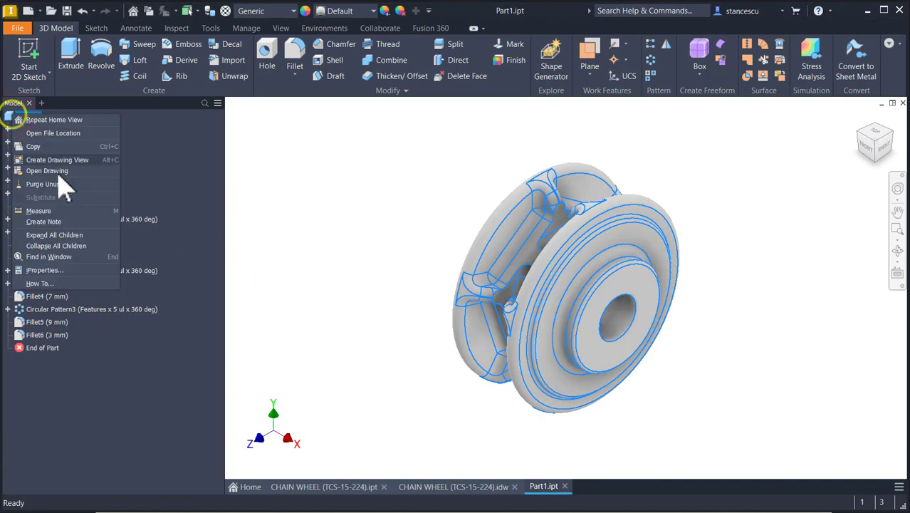
left_click(55, 268)
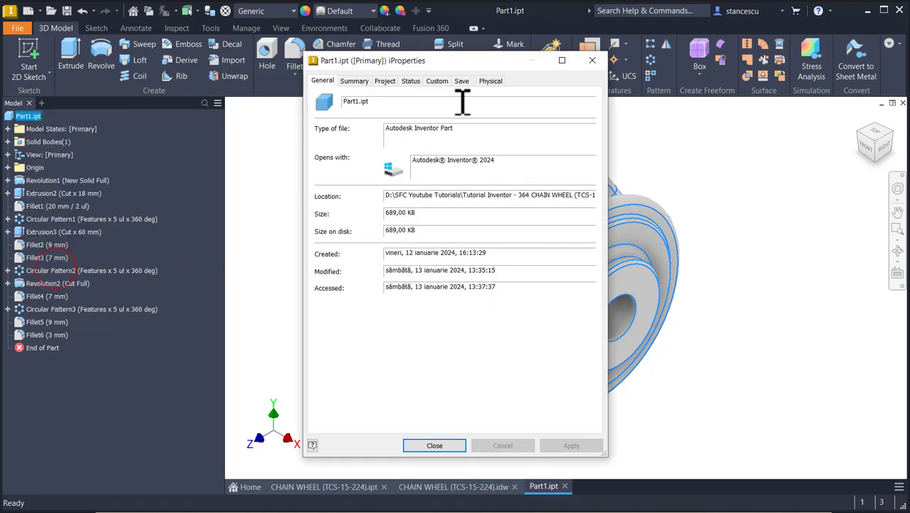
left_click(490, 80)
left_click(562, 110)
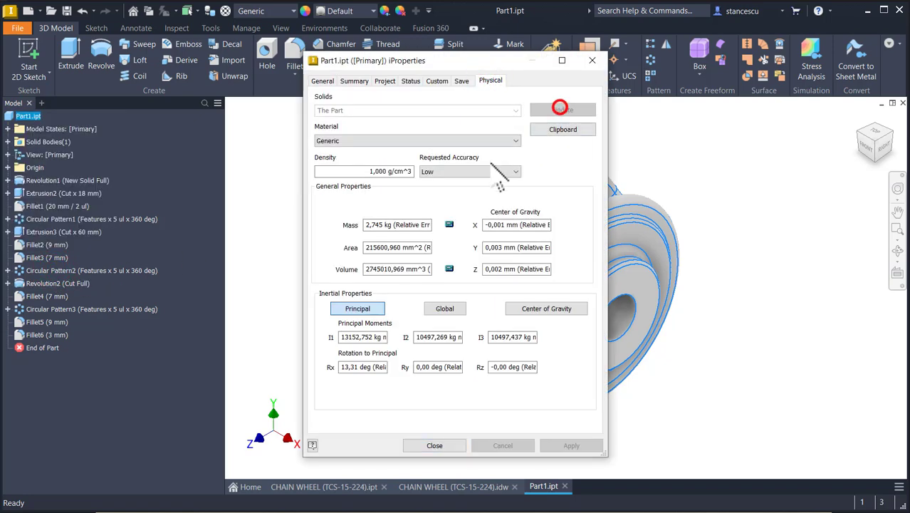
double_click(426, 269)
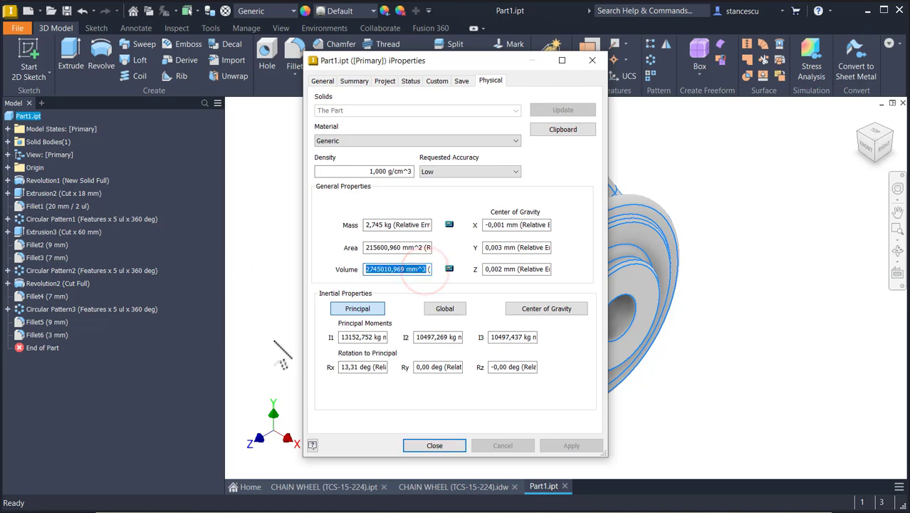
key("ctrl+c")
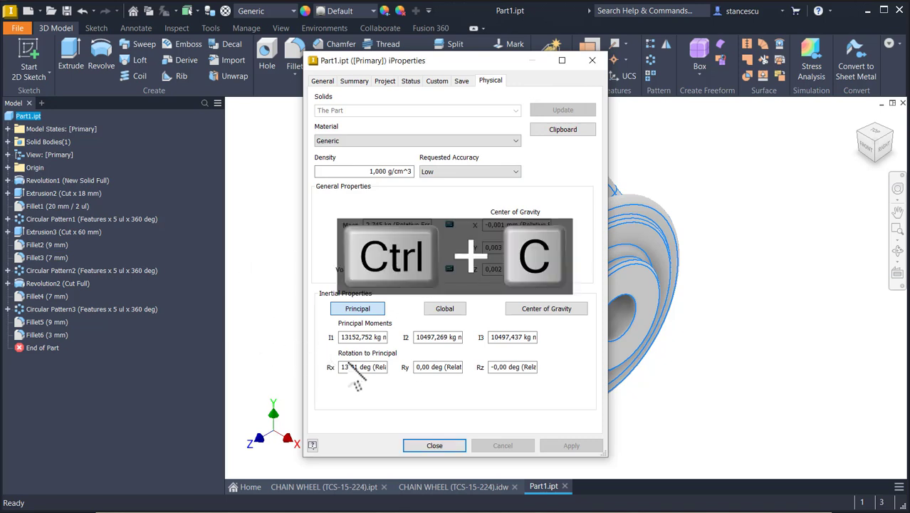
left_click(443, 445)
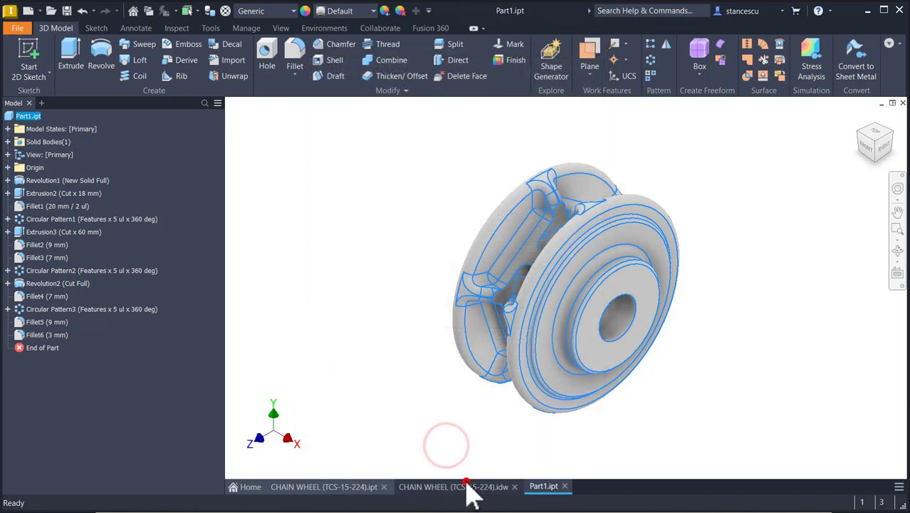
Switch to the chain wheel drawing and replace the value in its volume note so it reads "Volume = 2745010,969 mm^3".
left_click(470, 486)
double_click(799, 414)
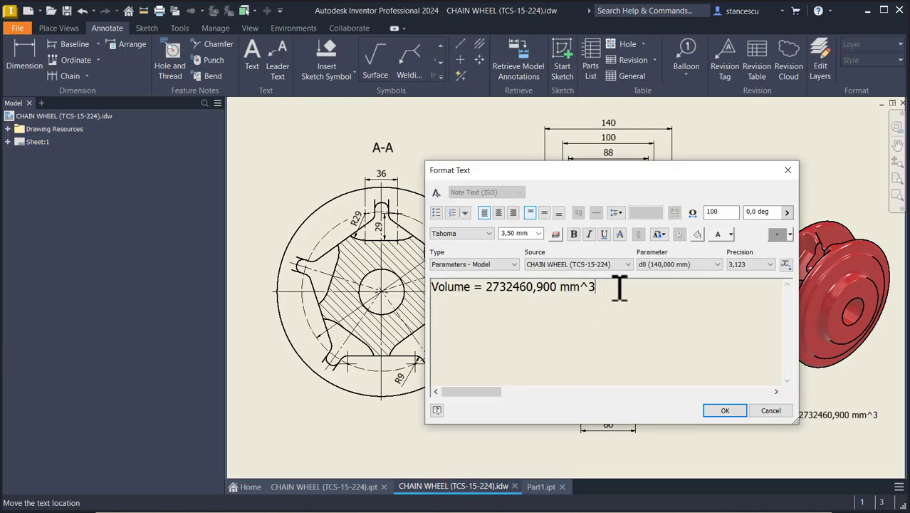
key("Return")
key("ctrl+v")
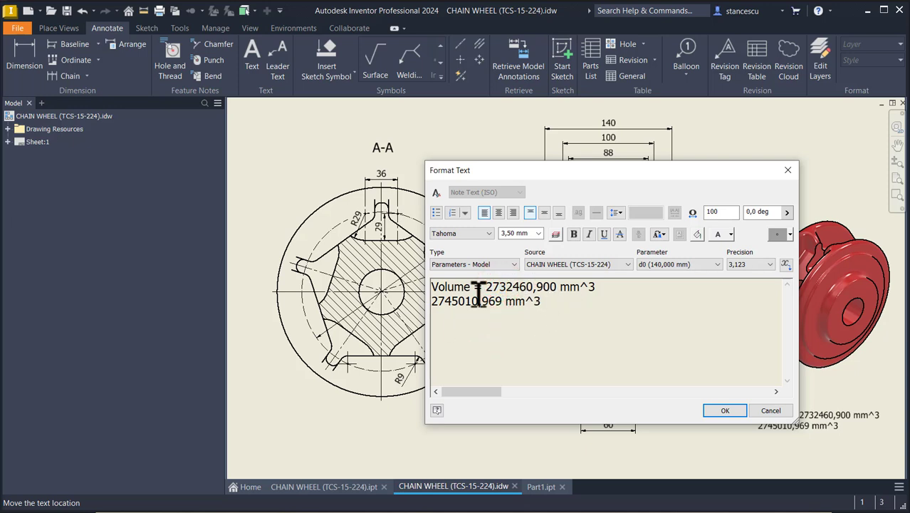
left_click_drag(487, 287, 602, 286)
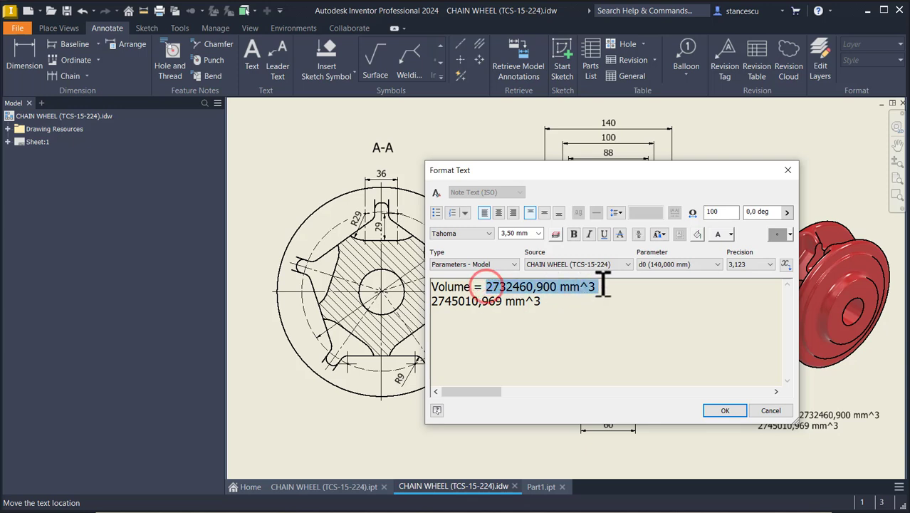
key("Delete")
key("Delete")
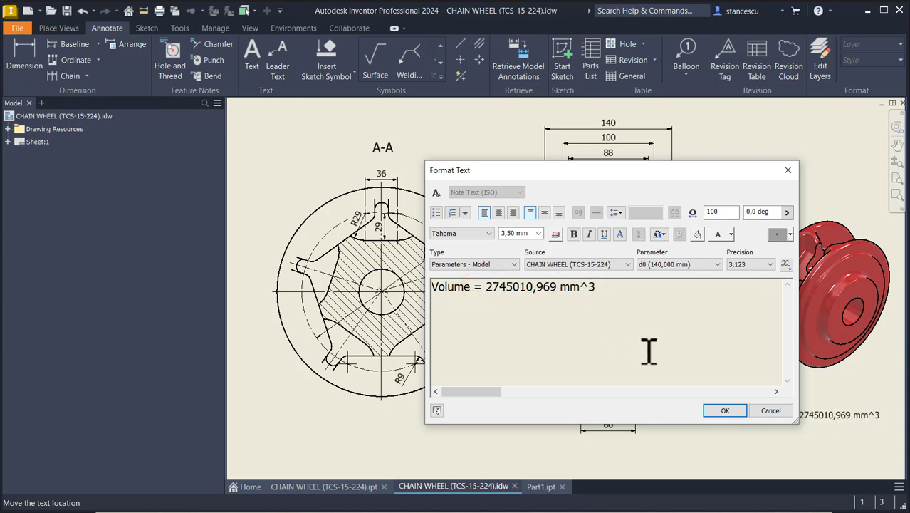
left_click(721, 412)
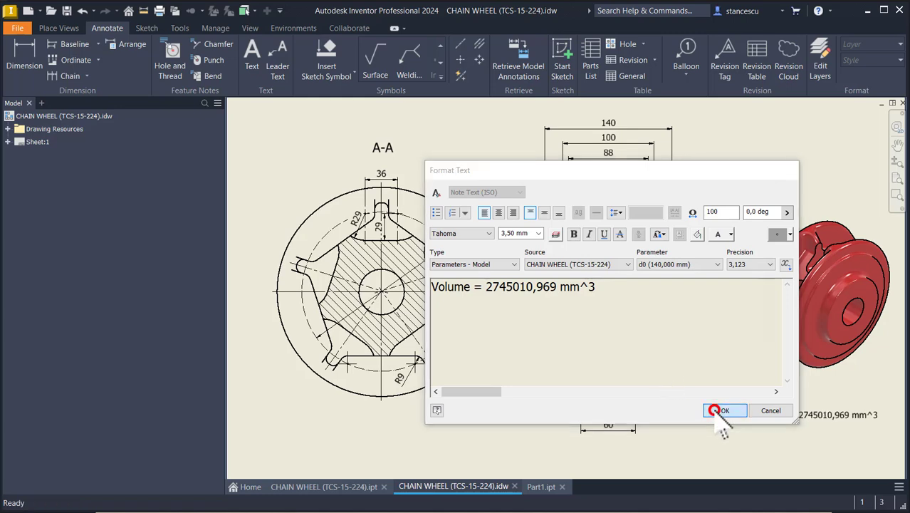
left_click(502, 158)
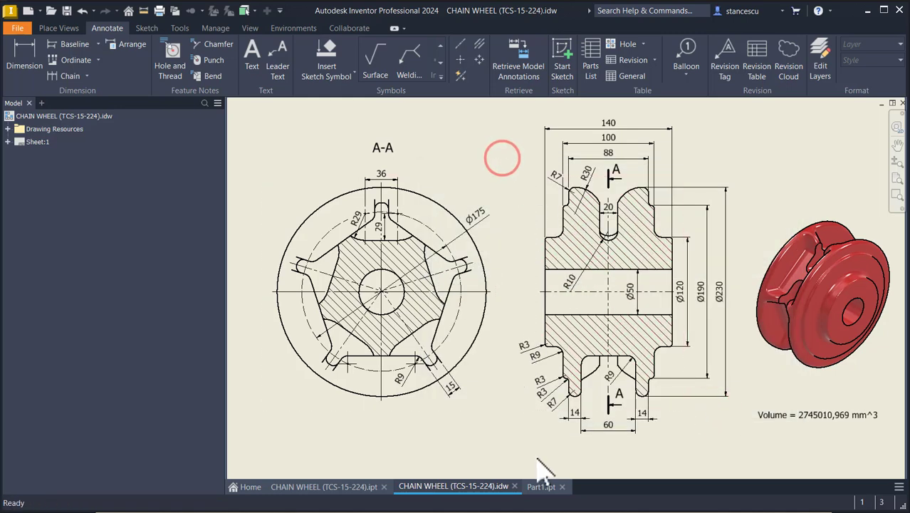
Return to the Part1.ipt model and assign it the Steel, Cast material.
left_click(541, 487)
left_click(385, 215)
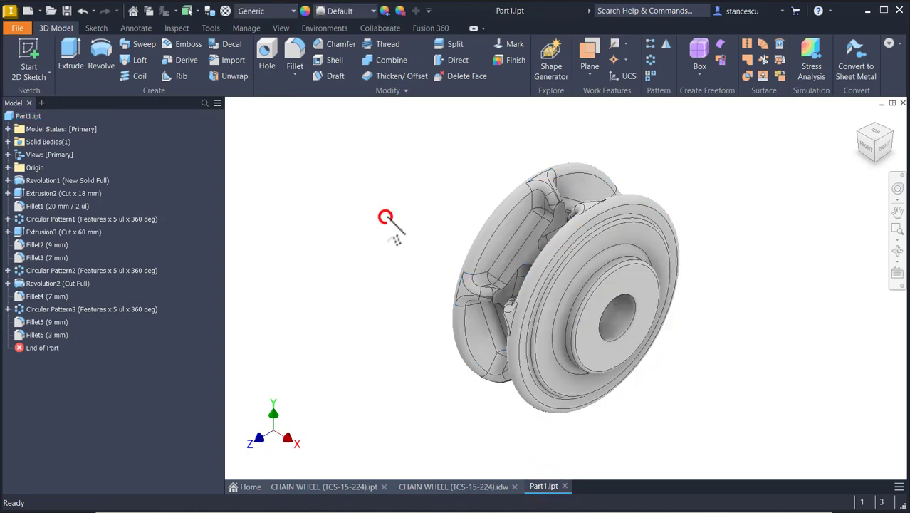
left_click(275, 13)
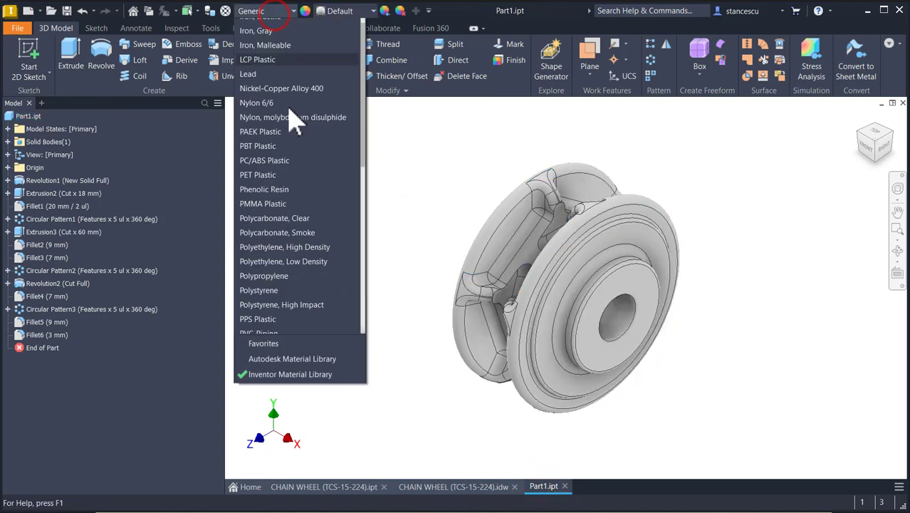
scroll(298, 242, "down", 7)
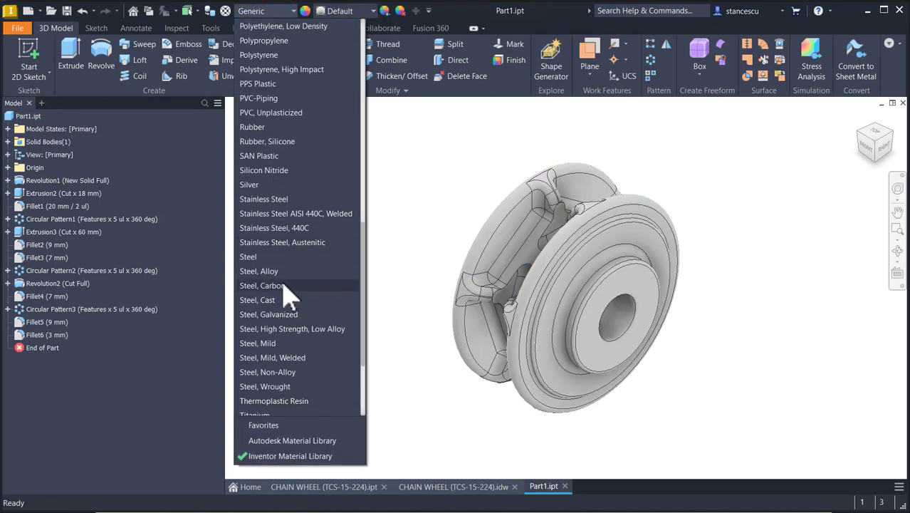
left_click(263, 301)
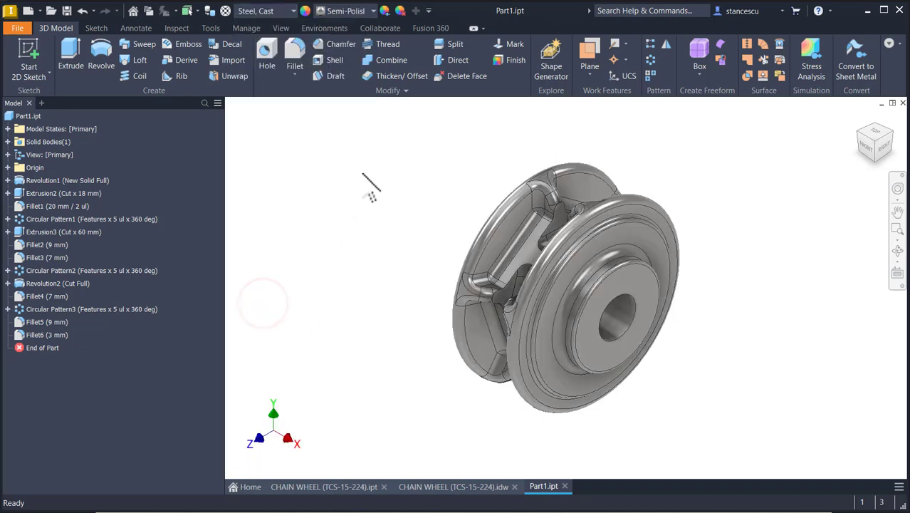
Change the appearance of the chain wheel to Red.
left_click(354, 11)
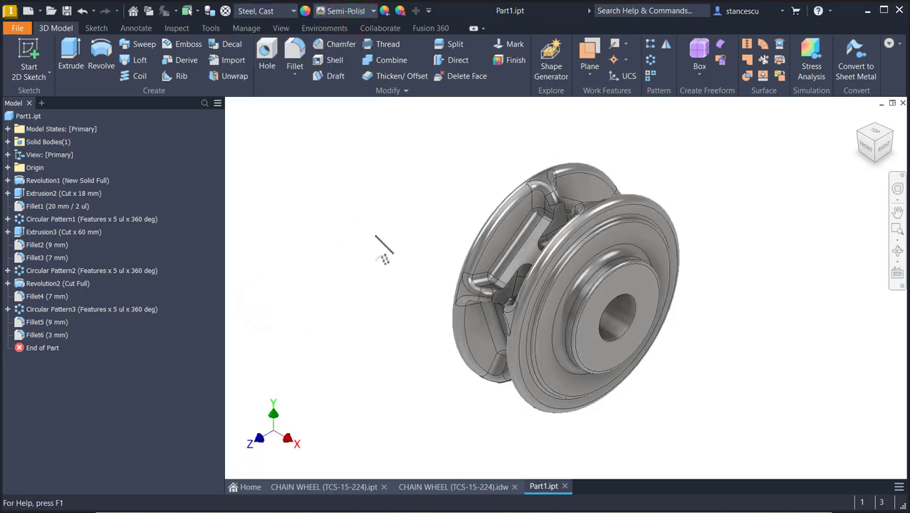
scroll(370, 228, "up", 4)
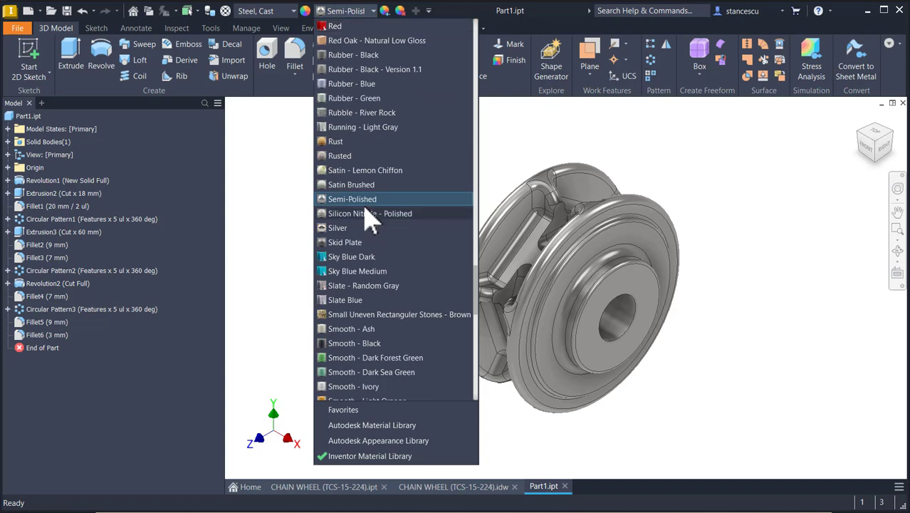
left_click(344, 29)
left_click(341, 154)
Set the model's visual style to Shaded so it displays without edges.
left_click(288, 29)
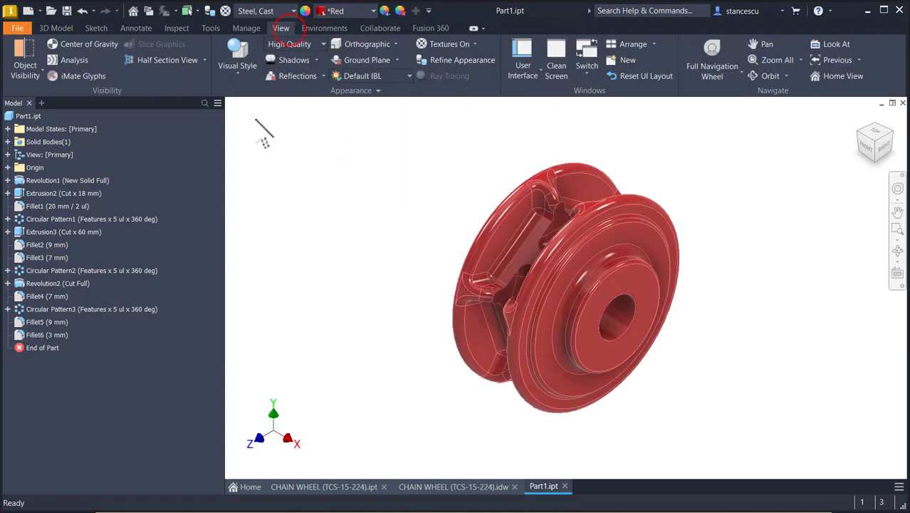
left_click(239, 58)
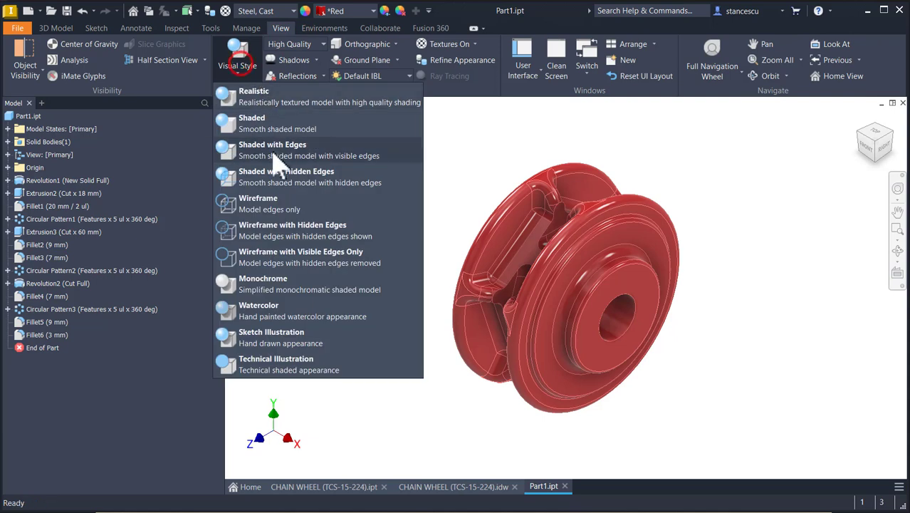
left_click(257, 126)
left_click(335, 212)
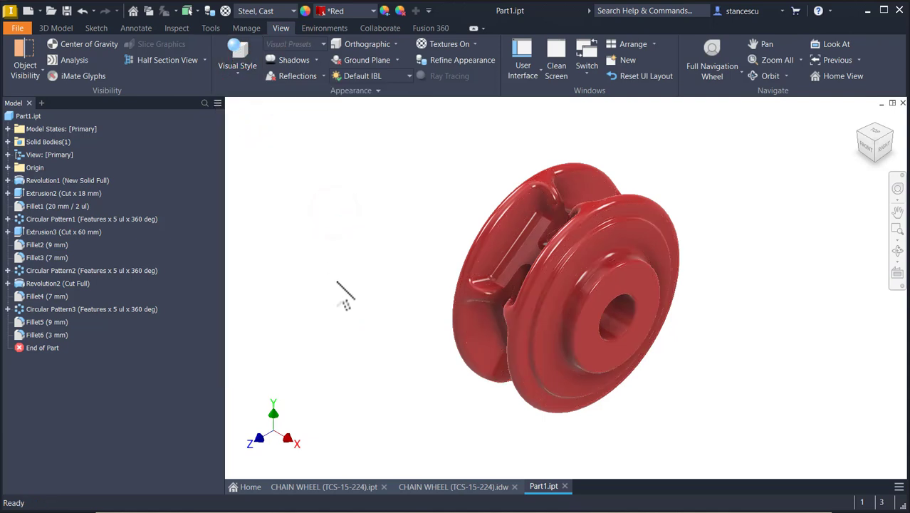
Compare the finished Part1.ipt model with the reference part CHAIN WHEEL (TCS-15-224).ipt by alternating between the two.
left_click(350, 488)
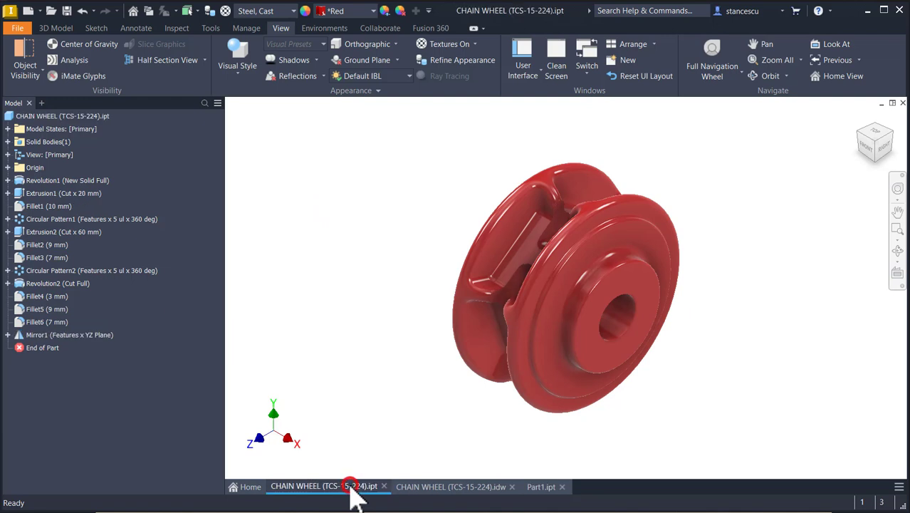
left_click(533, 488)
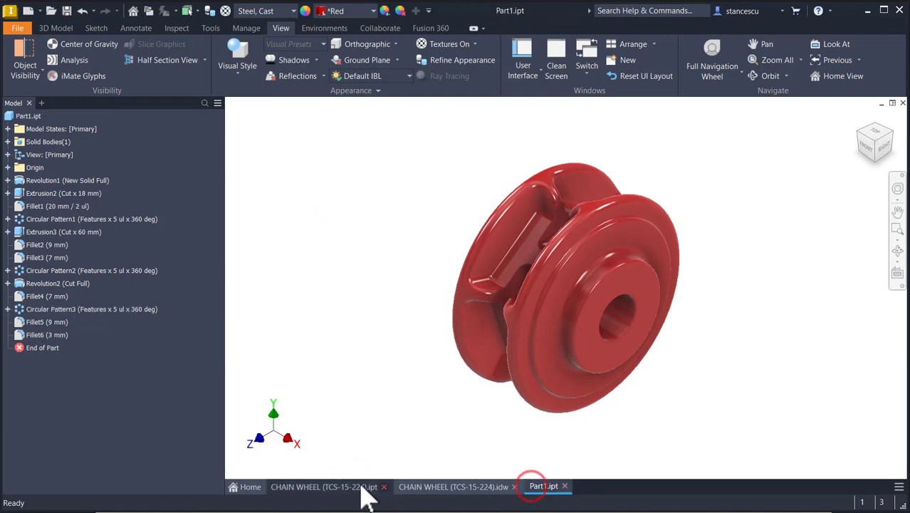
left_click(329, 488)
left_click(538, 487)
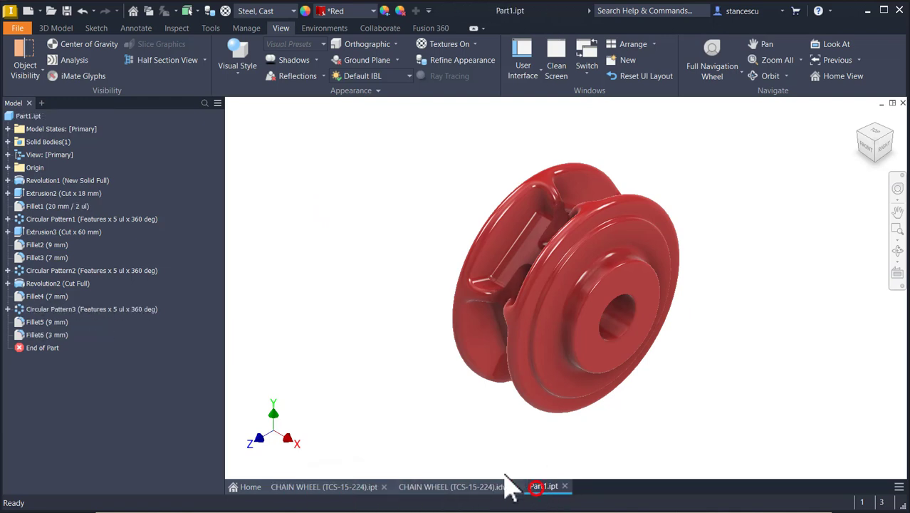